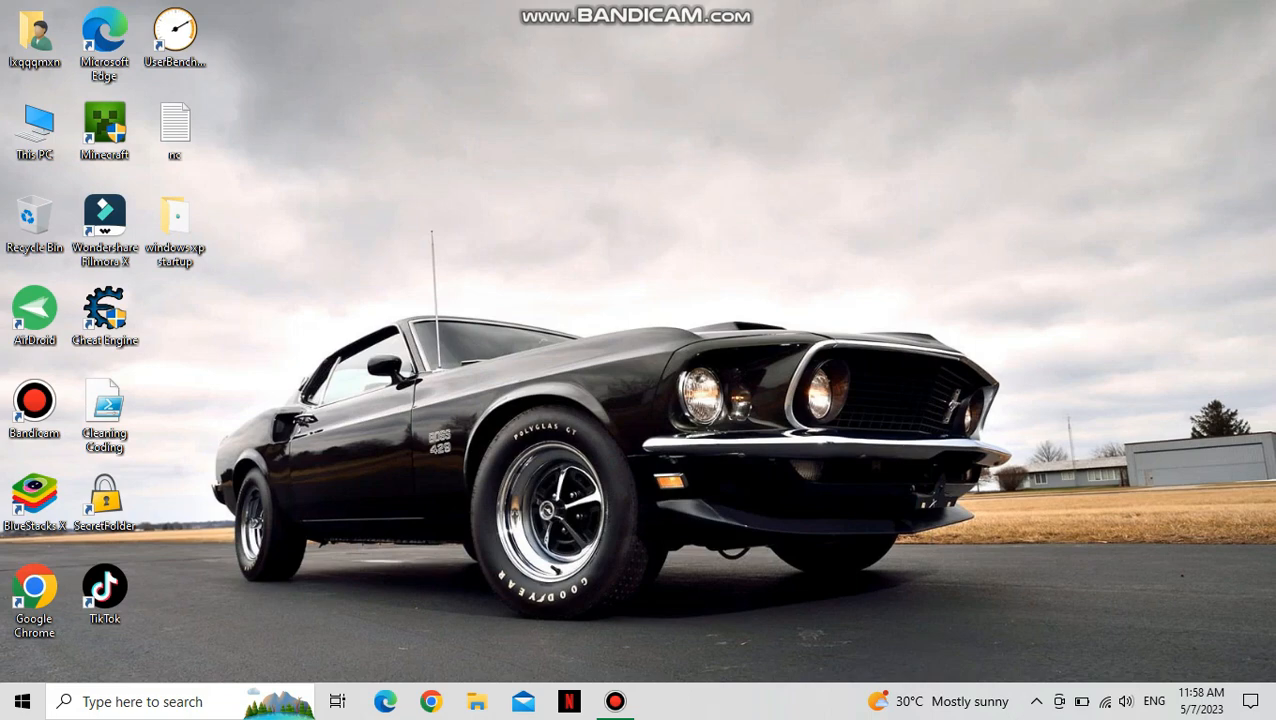
{"action": "double_click", "coordinate": [172, 128]}
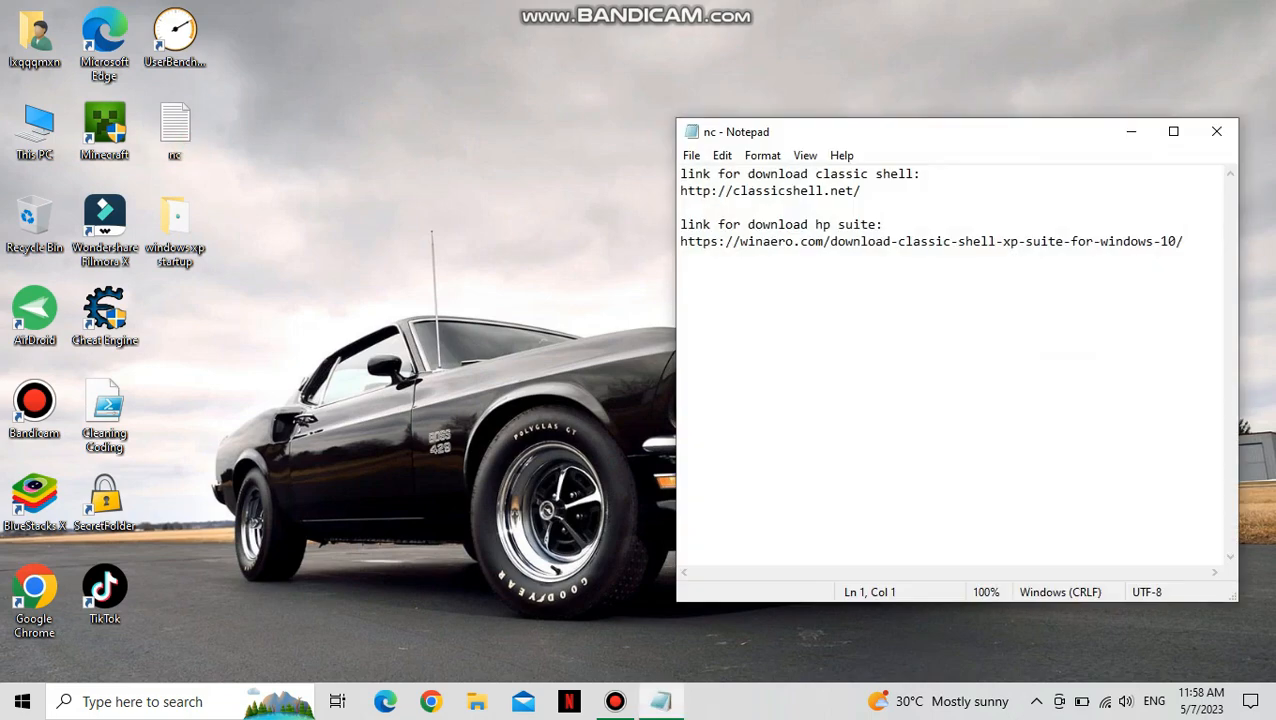
{"action": "left_click_drag", "start_coordinate": [880, 132], "coordinate": [628, 87]}
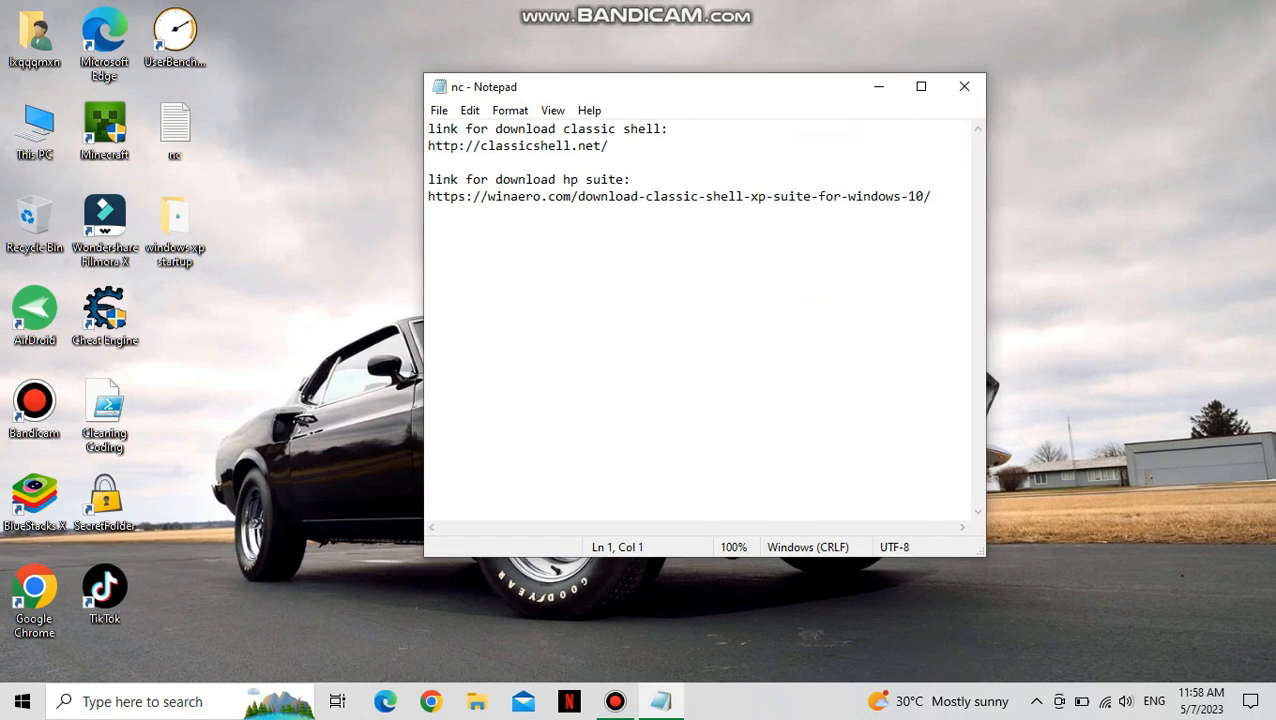
{"action": "mouse_move", "coordinate": [429, 129]}
{"action": "left_mouse_down"}
{"action": "mouse_move", "coordinate": [672, 130]}
{"action": "mouse_move", "coordinate": [429, 129]}
{"action": "left_mouse_up"}
{"action": "left_click_drag", "start_coordinate": [624, 146], "coordinate": [429, 146]}
{"action": "right_click", "coordinate": [450, 146]}
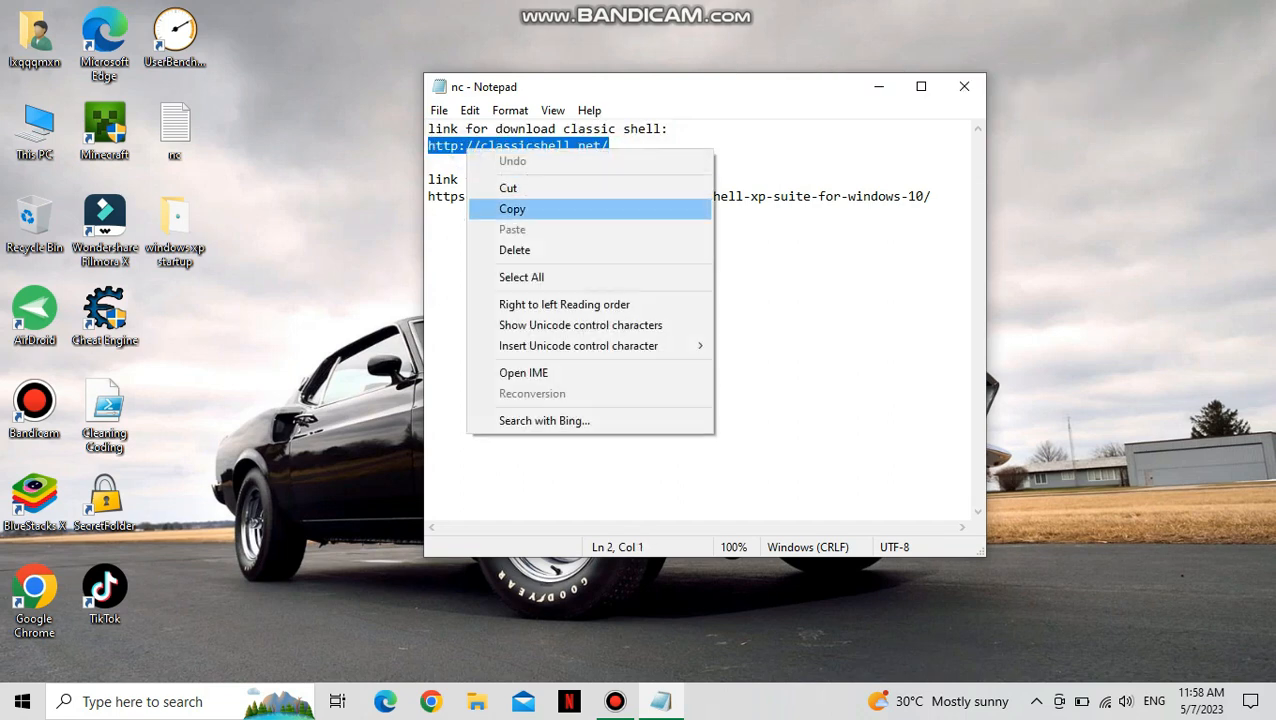
{"action": "left_click", "coordinate": [538, 208]}
{"action": "left_click", "coordinate": [322, 264]}
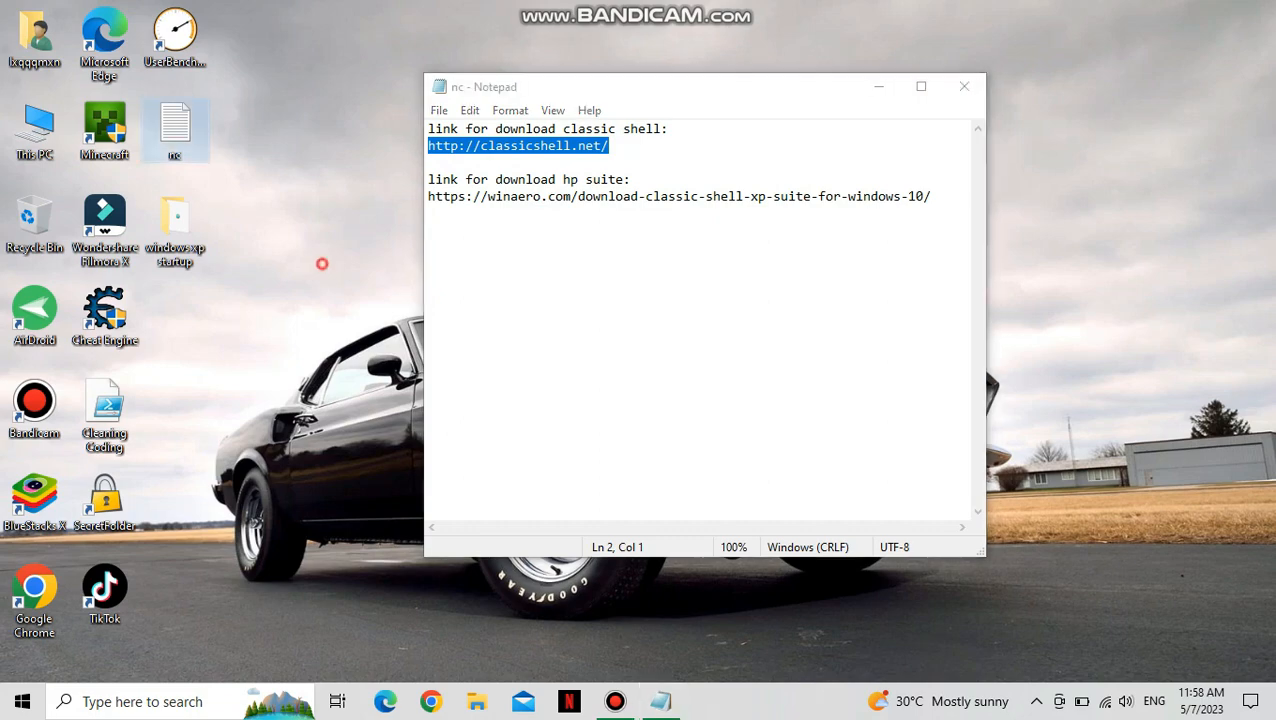
{"action": "left_click", "coordinate": [430, 701]}
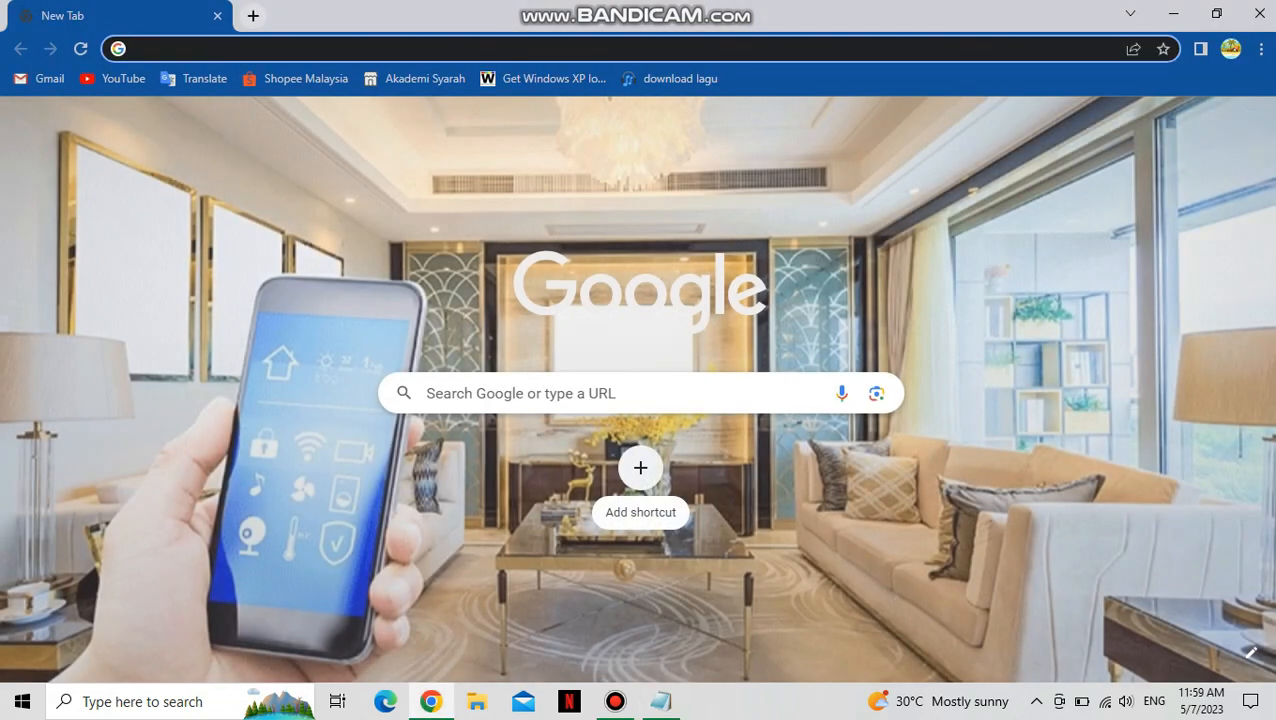
{"action": "right_click", "coordinate": [520, 392]}
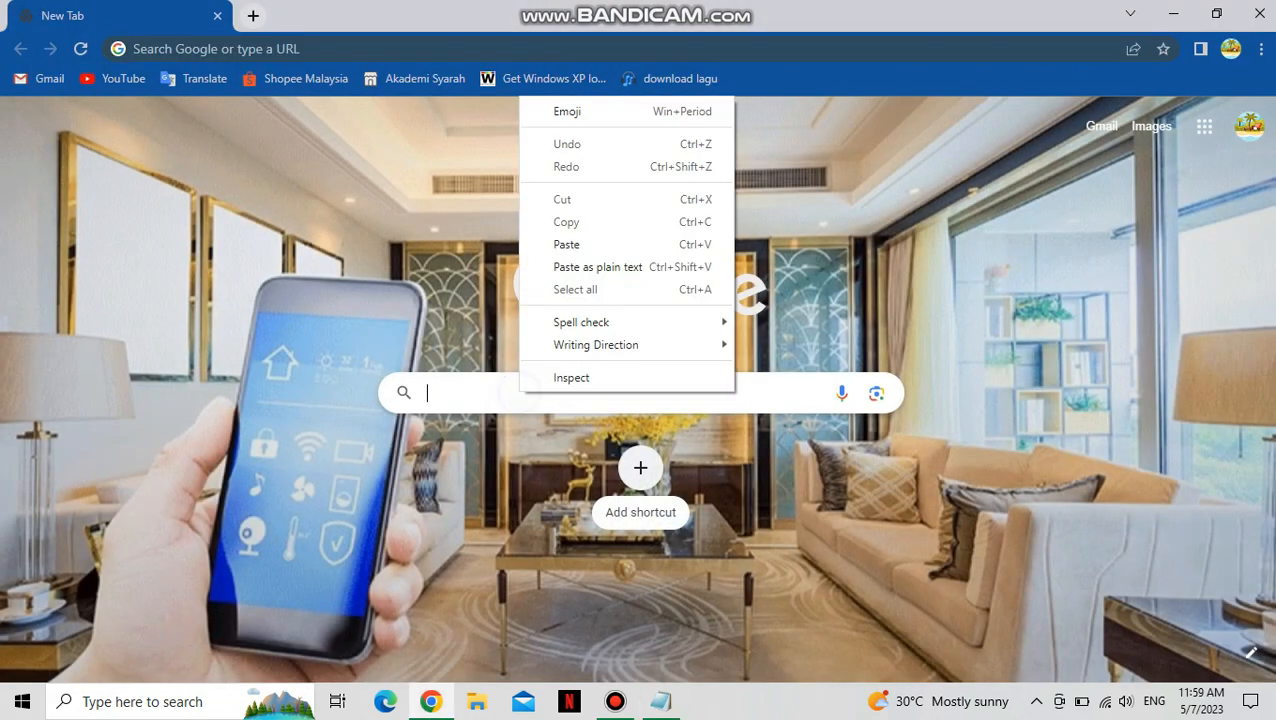
{"action": "left_click", "coordinate": [566, 244]}
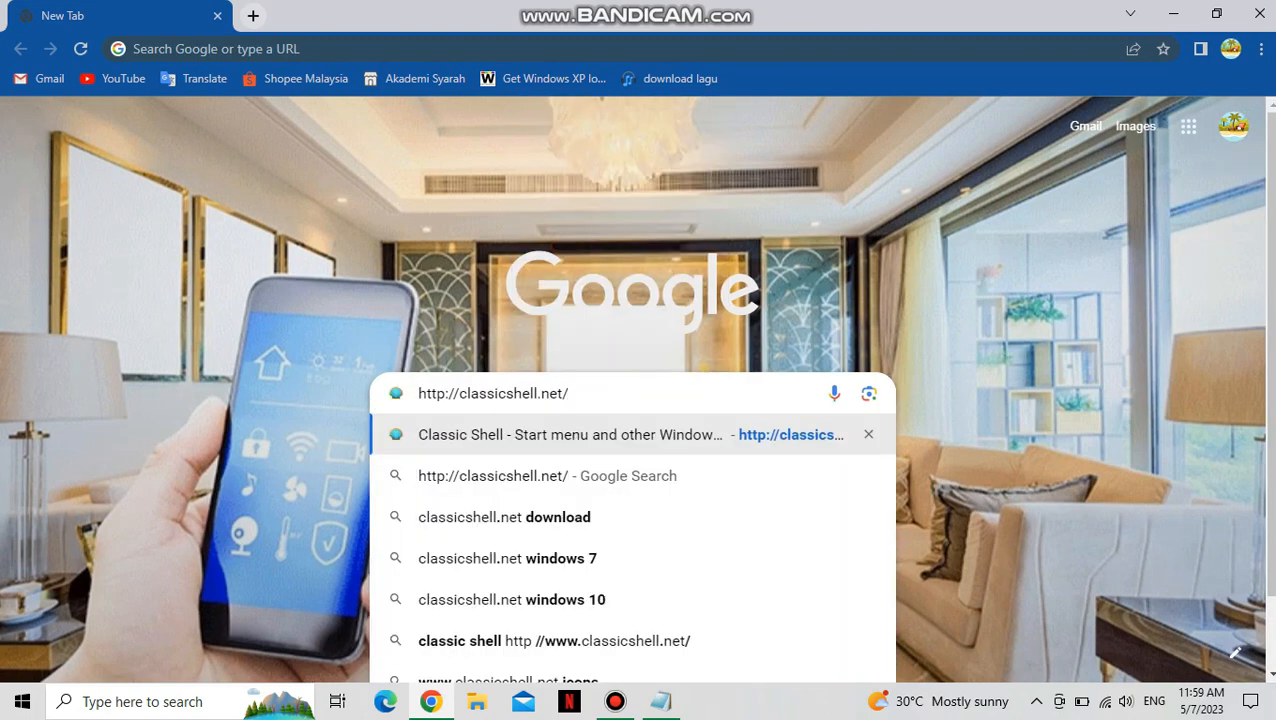
{"action": "key", "text": "Return"}
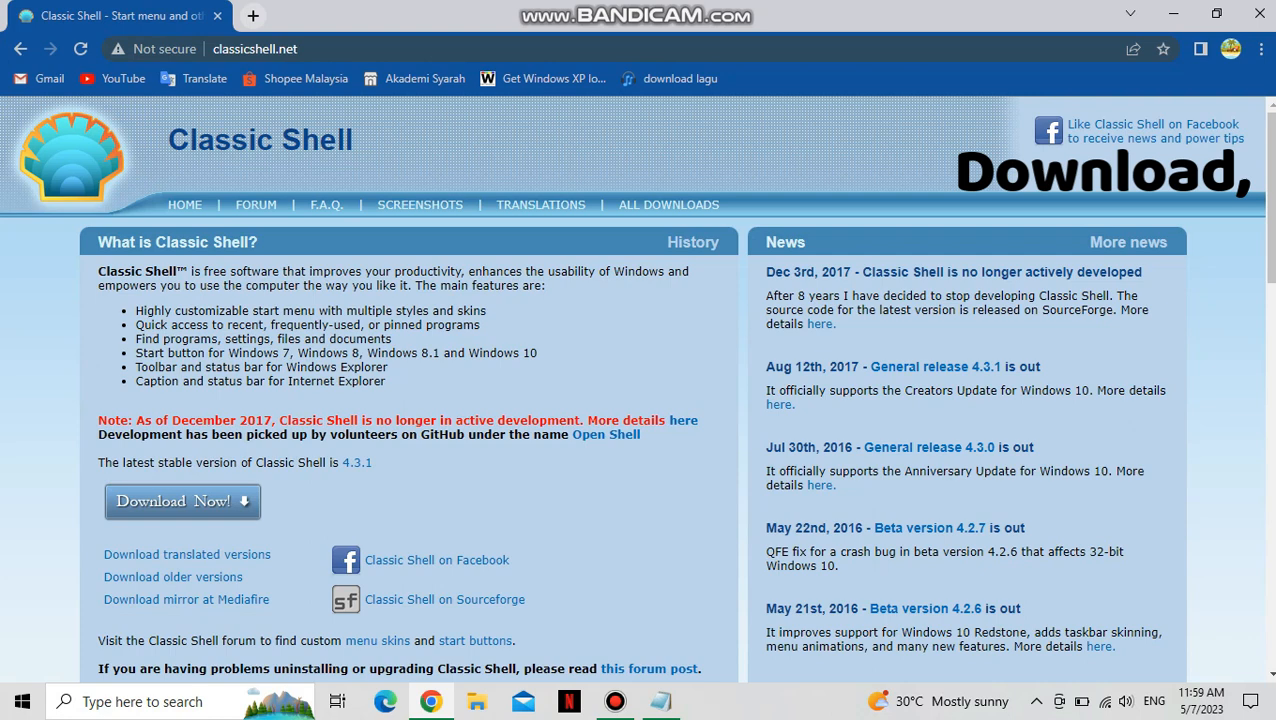
Go to the Classic Shell download page and download the English Windows installer, version 4.3.1
{"action": "scroll", "coordinate": [638, 388], "scroll_direction": "down", "scroll_amount": 1}
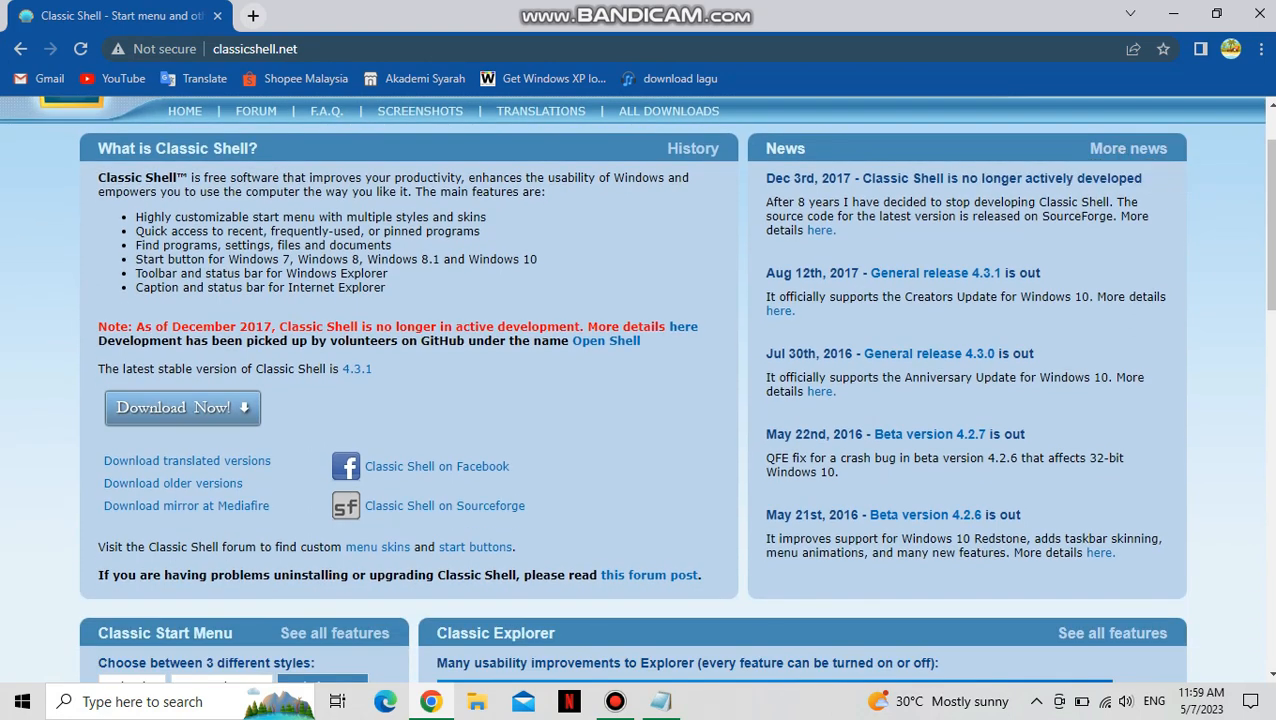
{"action": "left_click", "coordinate": [232, 408]}
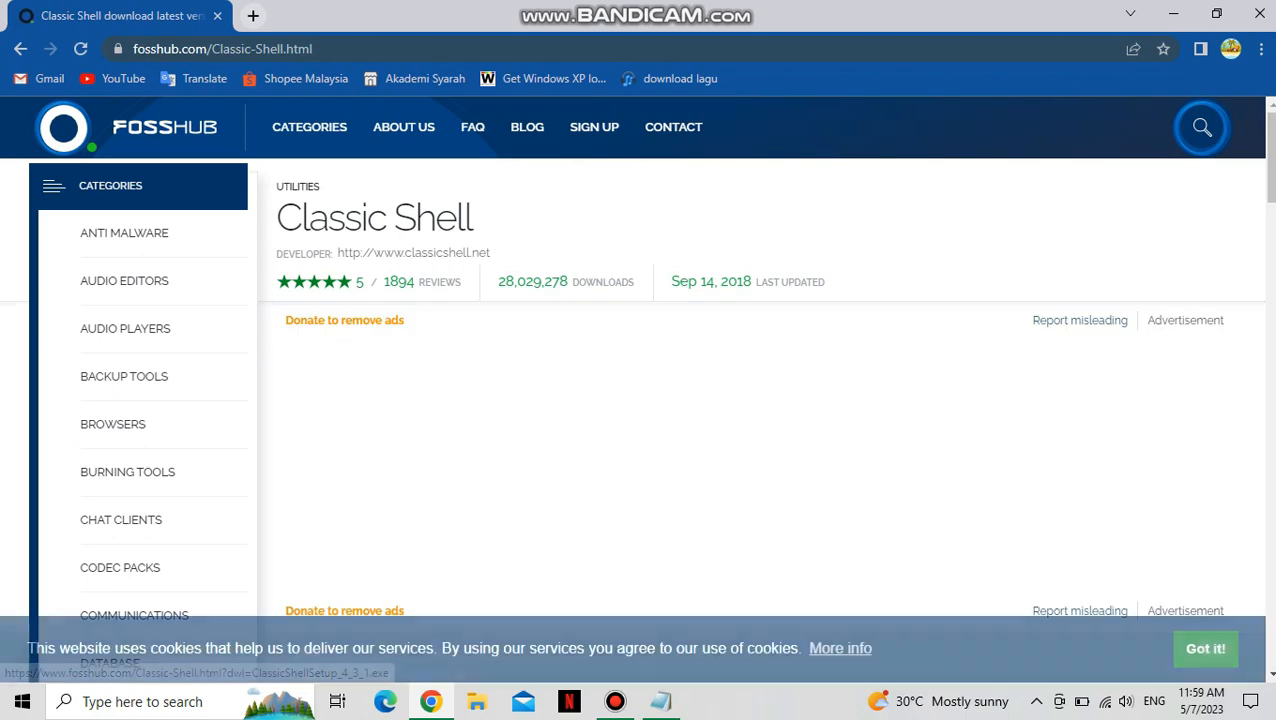
{"action": "scroll", "coordinate": [638, 388], "scroll_direction": "down", "scroll_amount": 4}
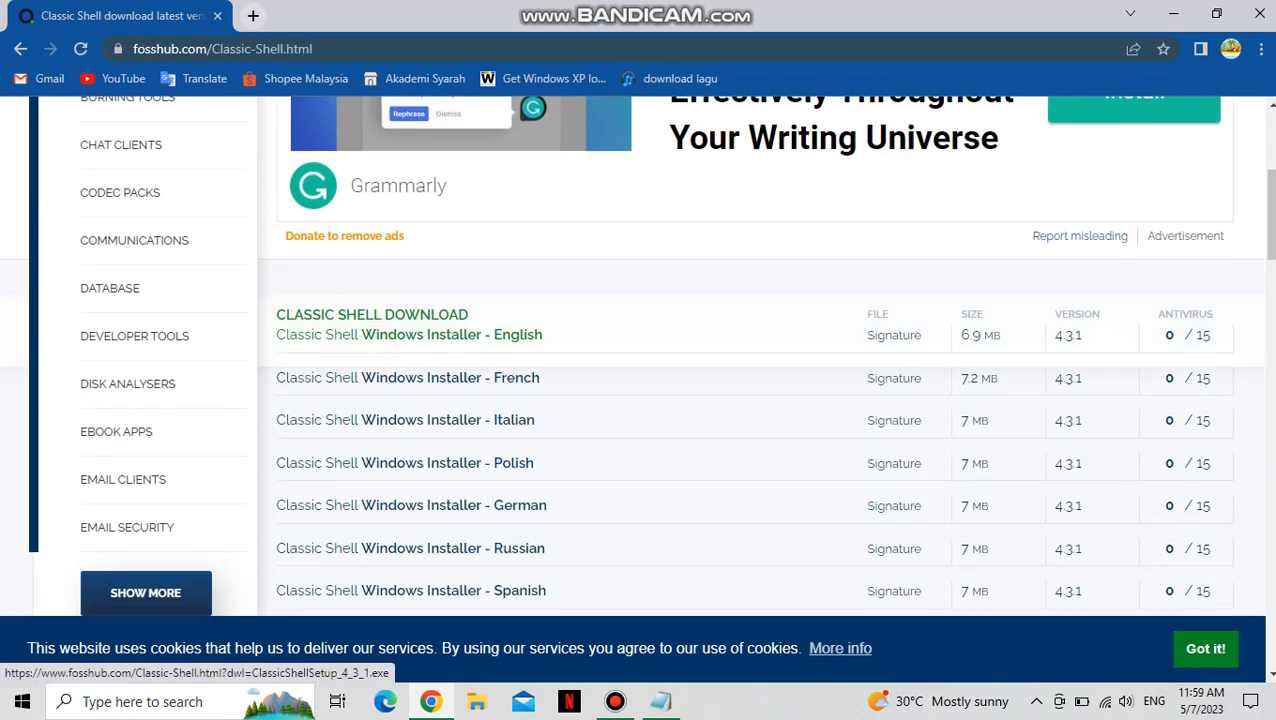
{"action": "scroll", "coordinate": [450, 372], "scroll_direction": "down", "scroll_amount": 1}
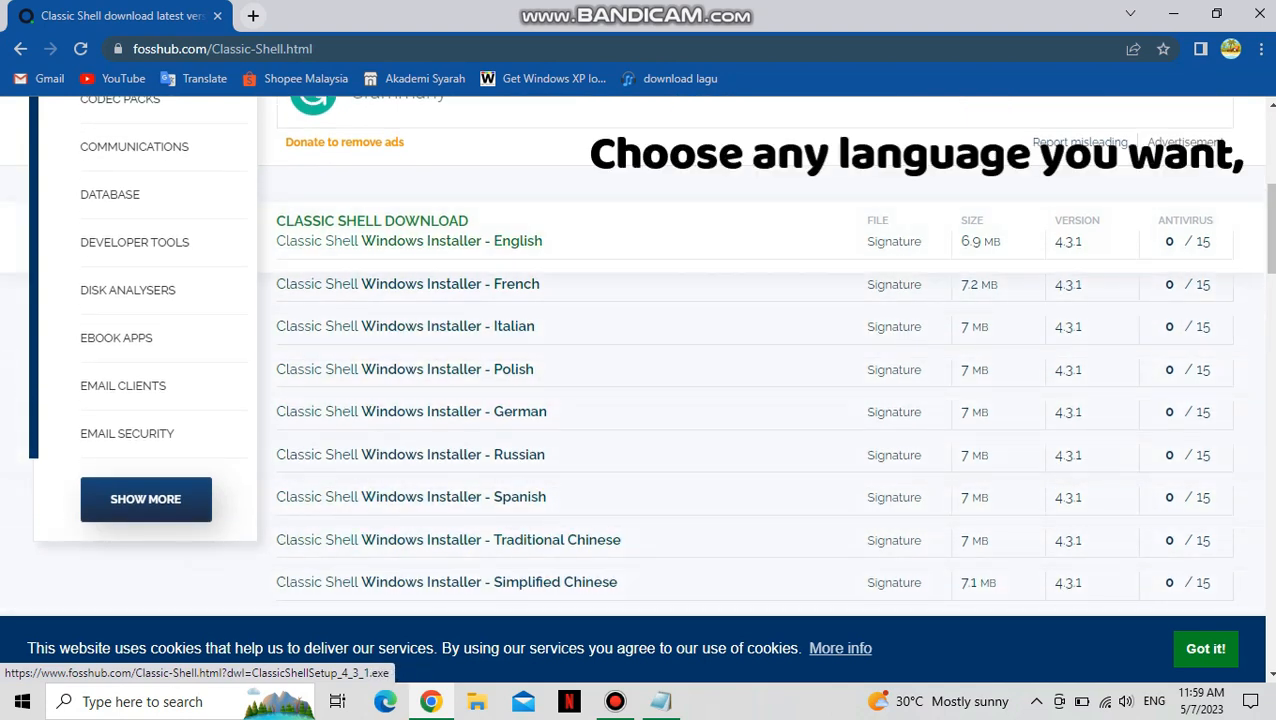
{"action": "left_click", "coordinate": [656, 240]}
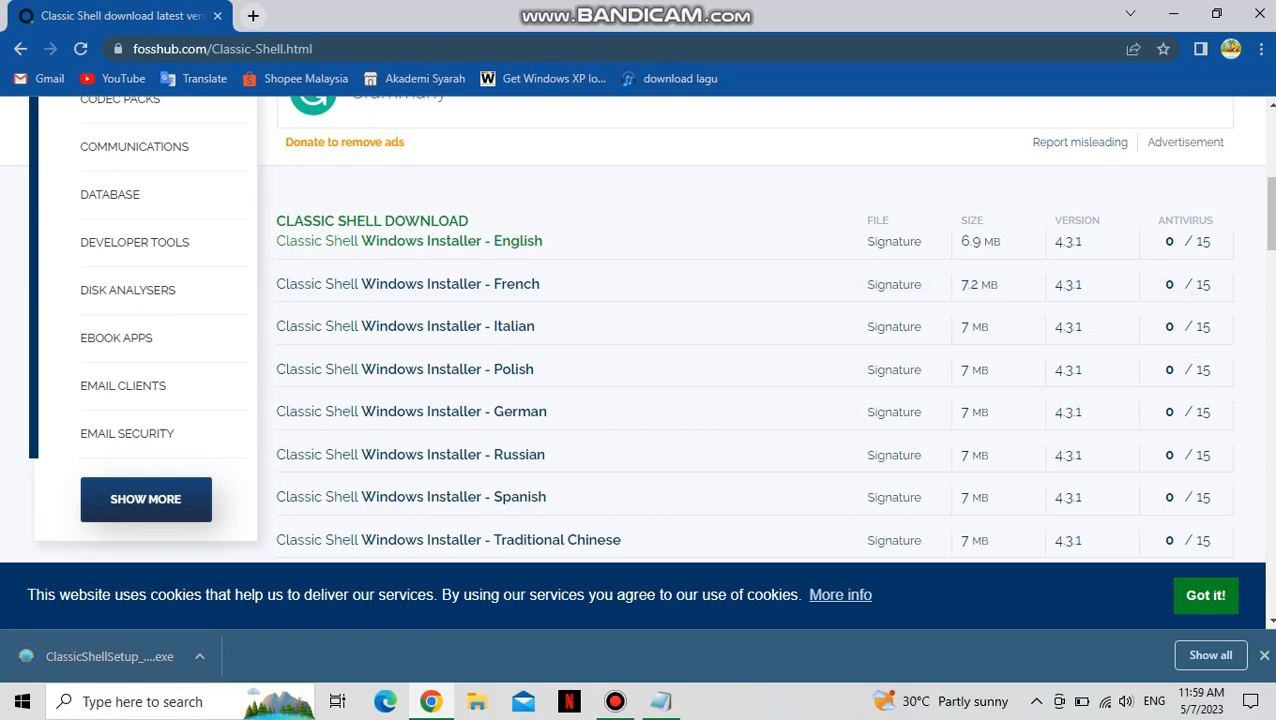
Return to the nc note in Notepad and copy the winaero.com link for the Classic Shell XP suite
{"action": "left_click", "coordinate": [1173, 14]}
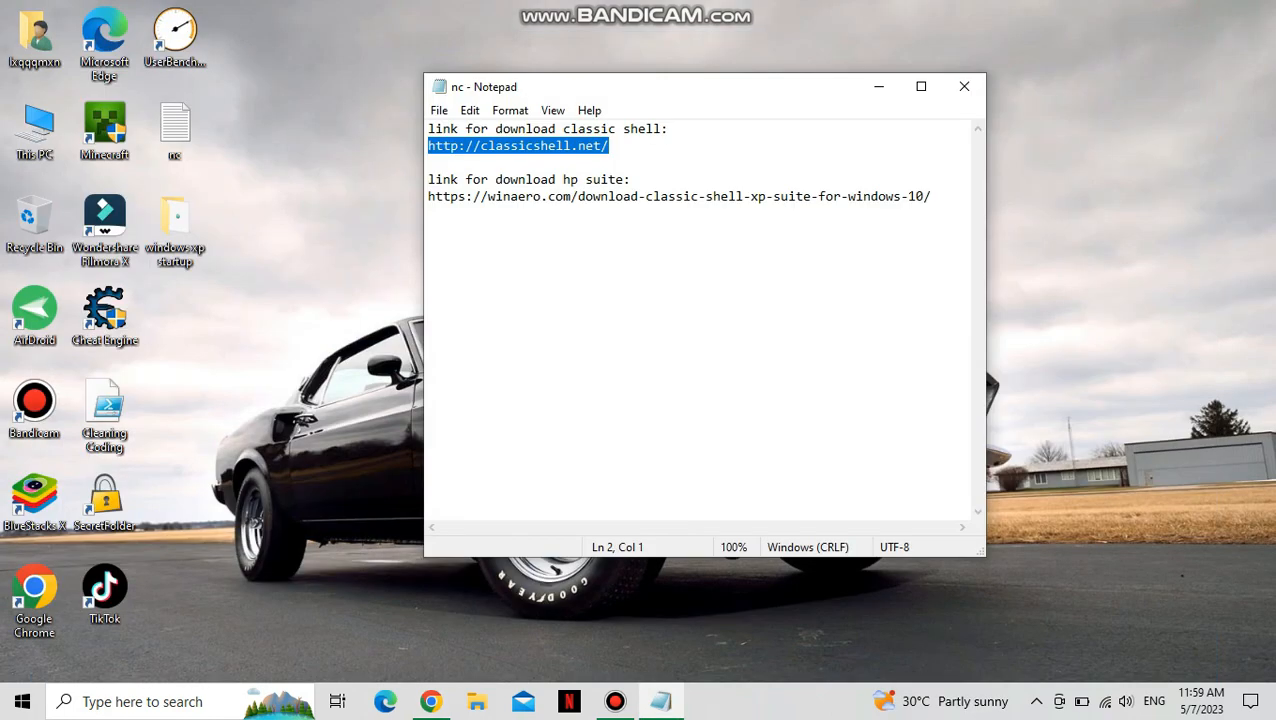
{"action": "left_click", "coordinate": [640, 265]}
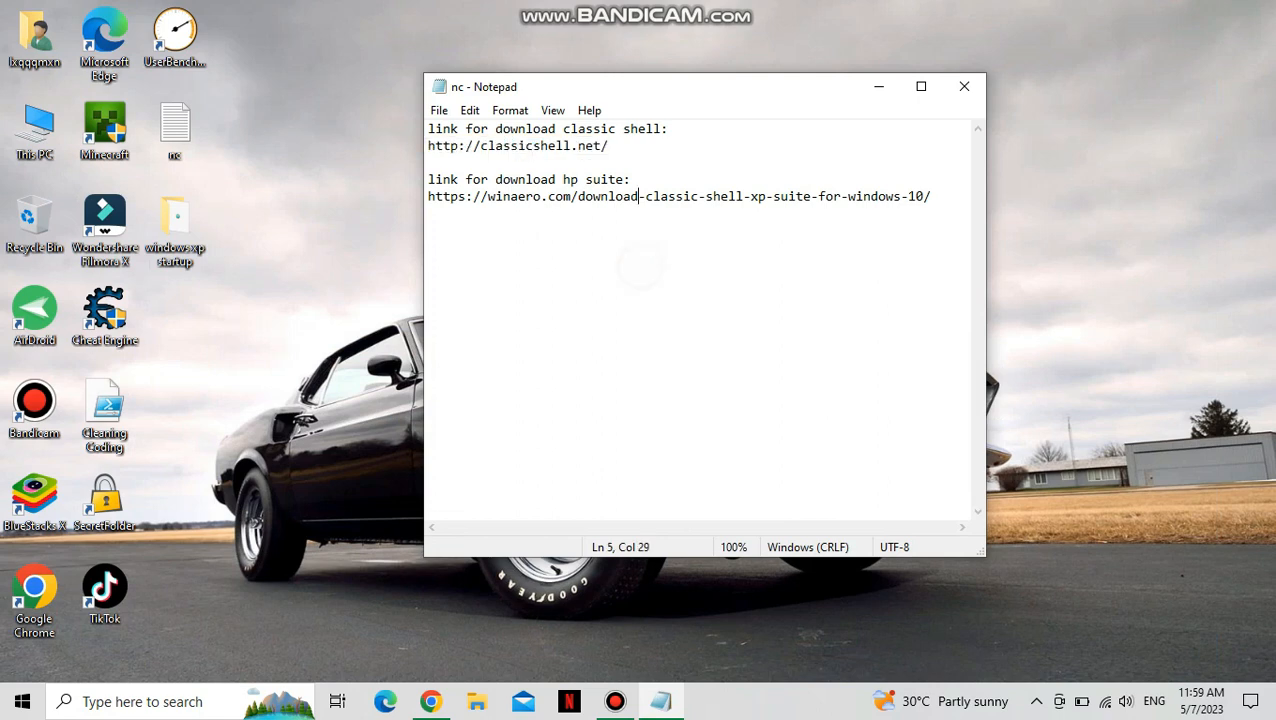
{"action": "left_click_drag", "start_coordinate": [632, 179], "coordinate": [435, 180]}
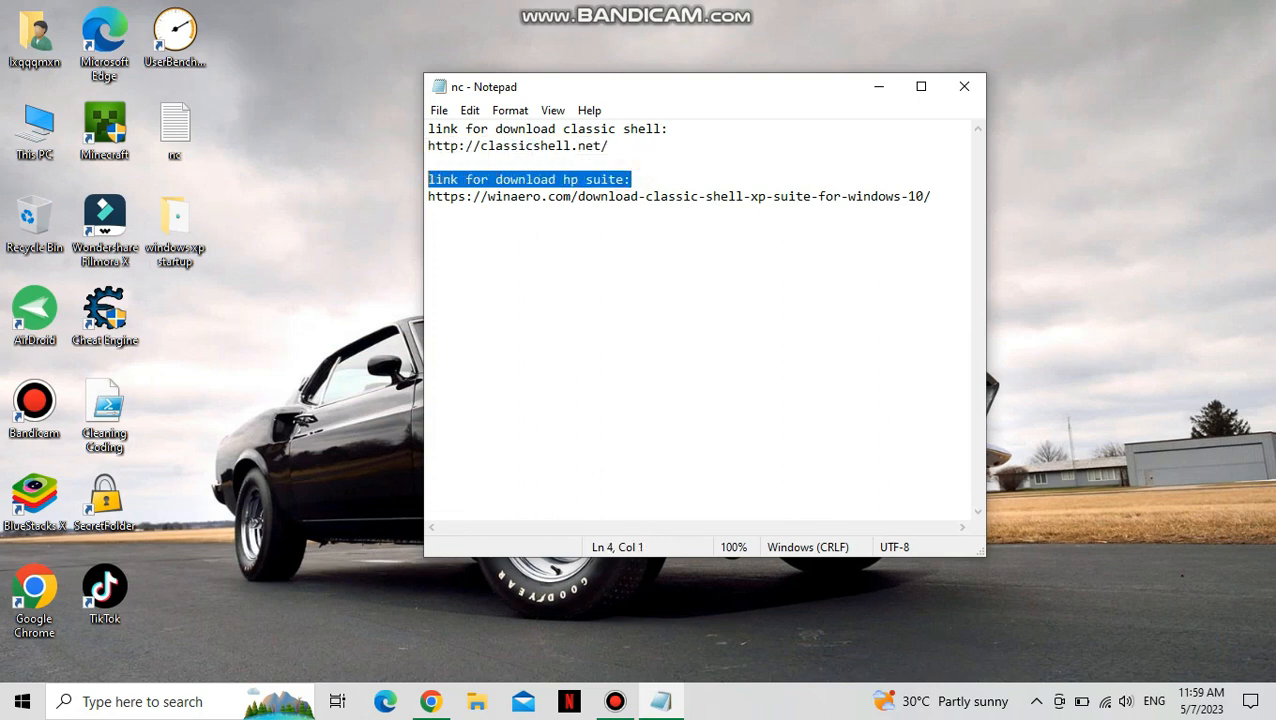
{"action": "left_click", "coordinate": [538, 226]}
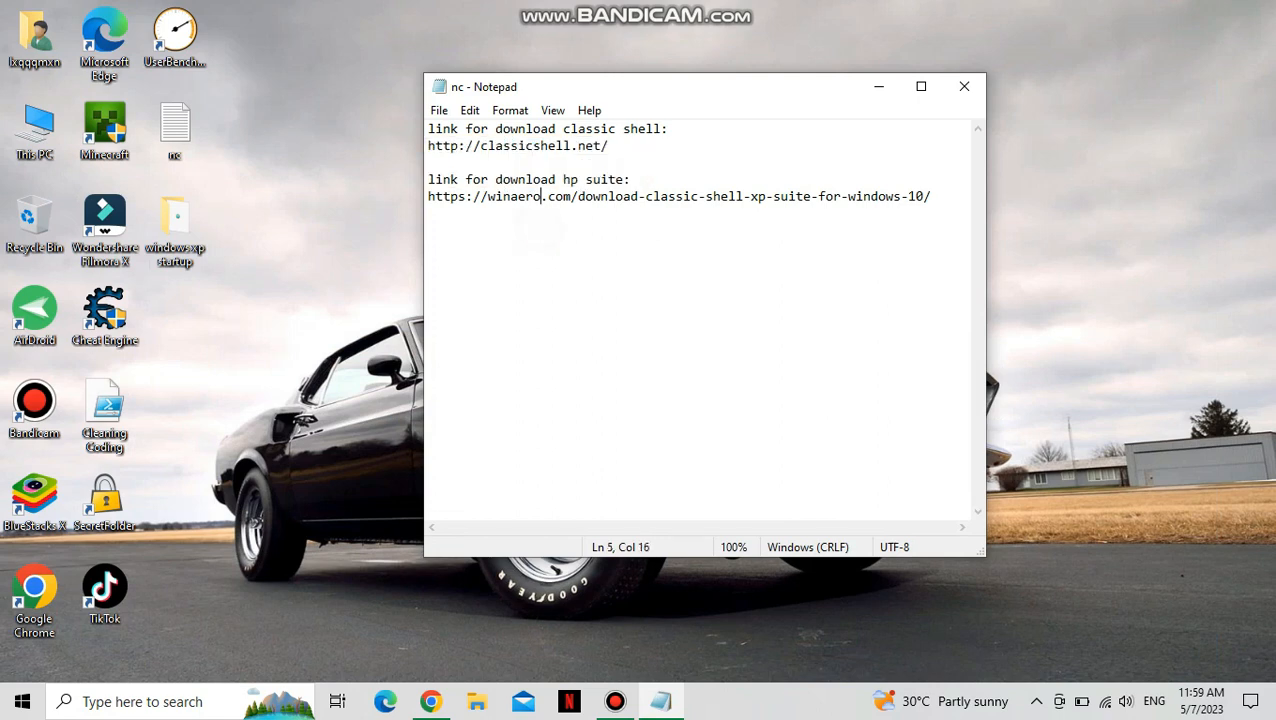
{"action": "left_click_drag", "start_coordinate": [428, 196], "coordinate": [932, 196]}
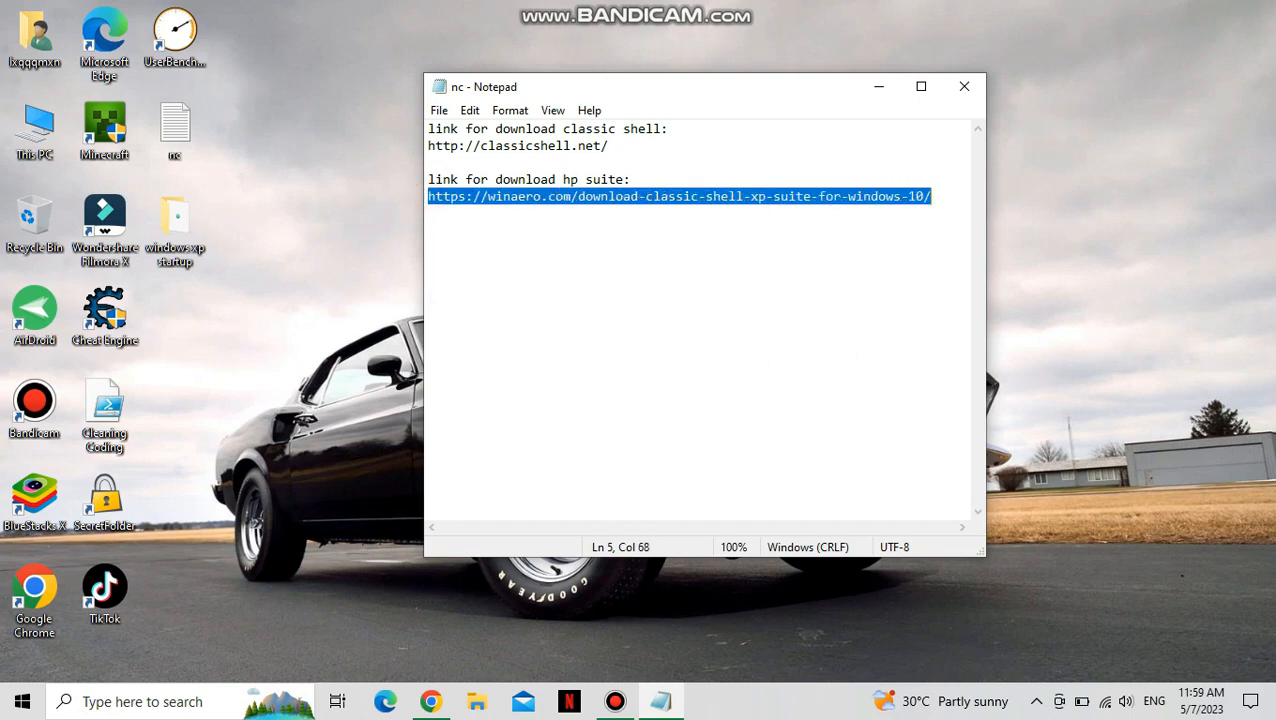
{"action": "right_click", "coordinate": [850, 192]}
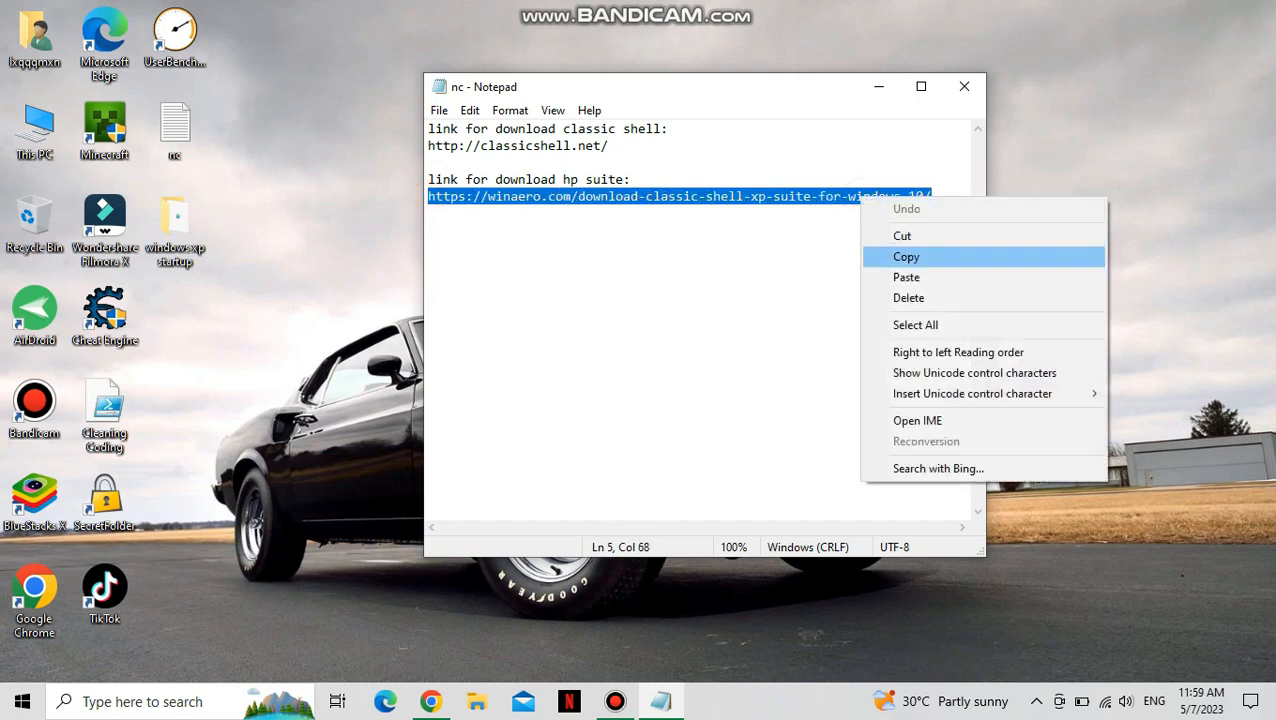
{"action": "left_click", "coordinate": [907, 257]}
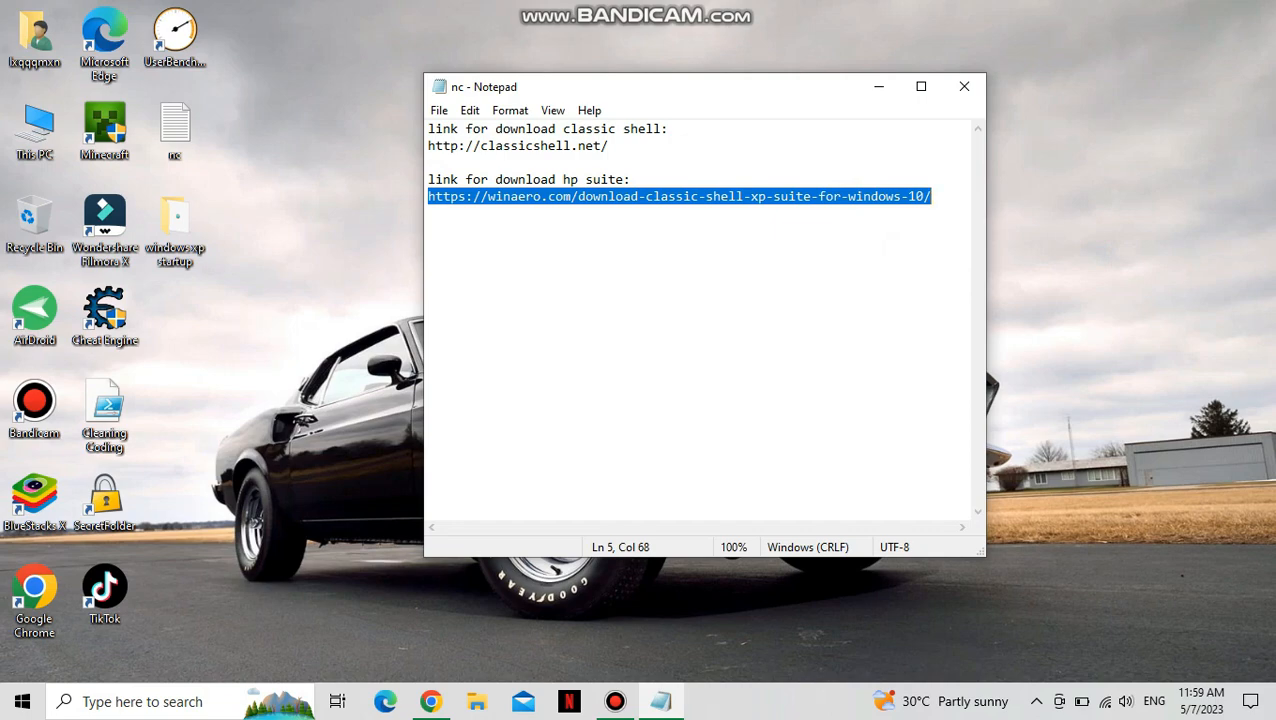
Switch back to Chrome and load the copied winaero.com XP suite link in a new tab
{"action": "key", "text": "alt+Tab"}
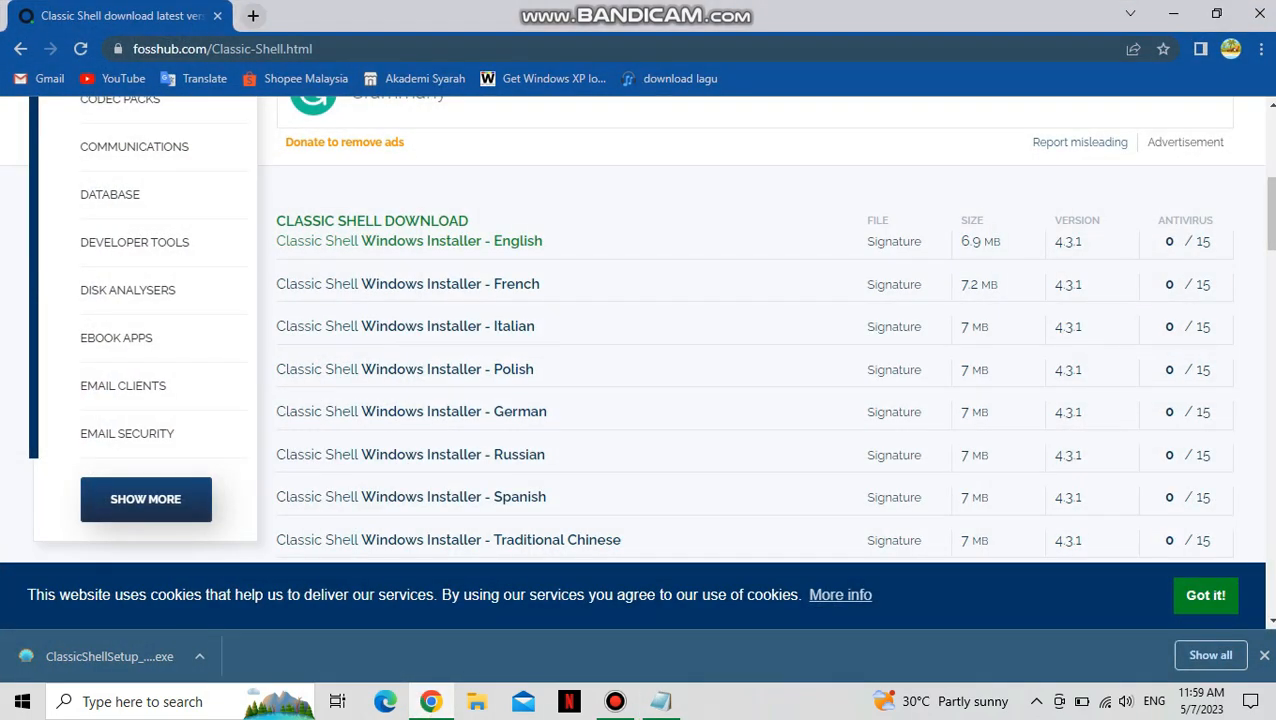
{"action": "key", "text": "ctrl+t"}
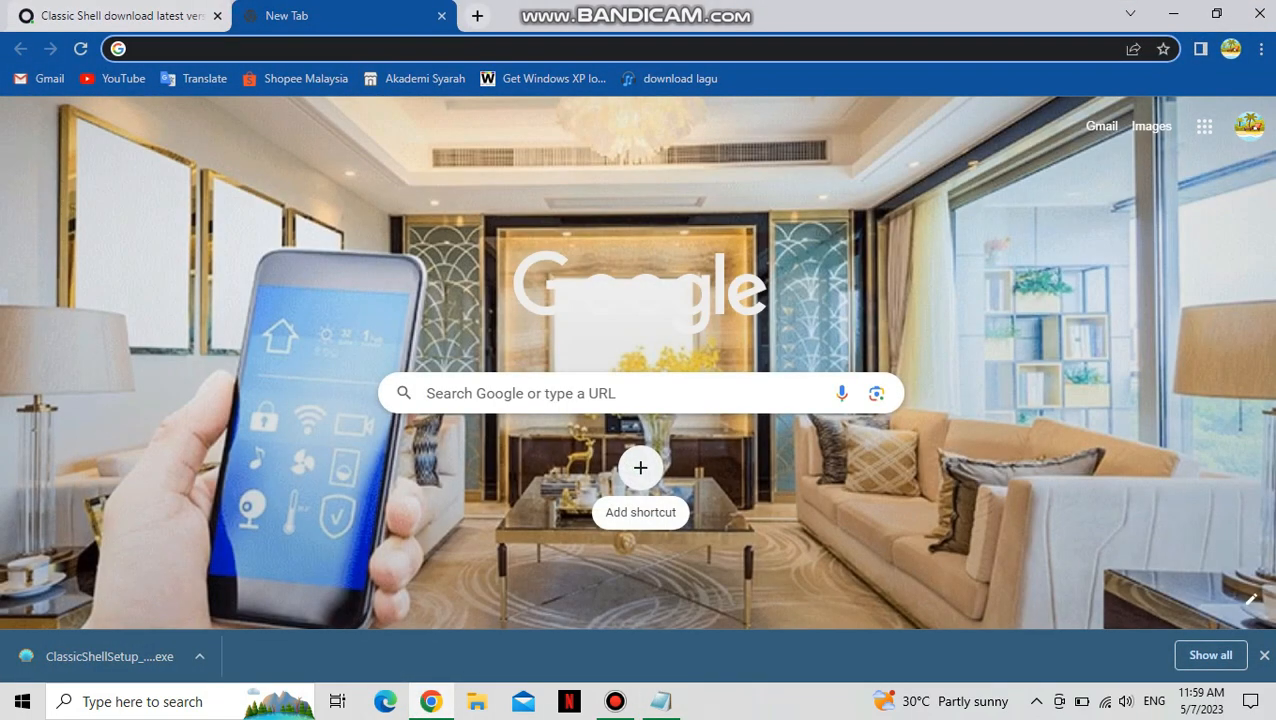
{"action": "right_click", "coordinate": [632, 393]}
{"action": "left_click", "coordinate": [650, 246]}
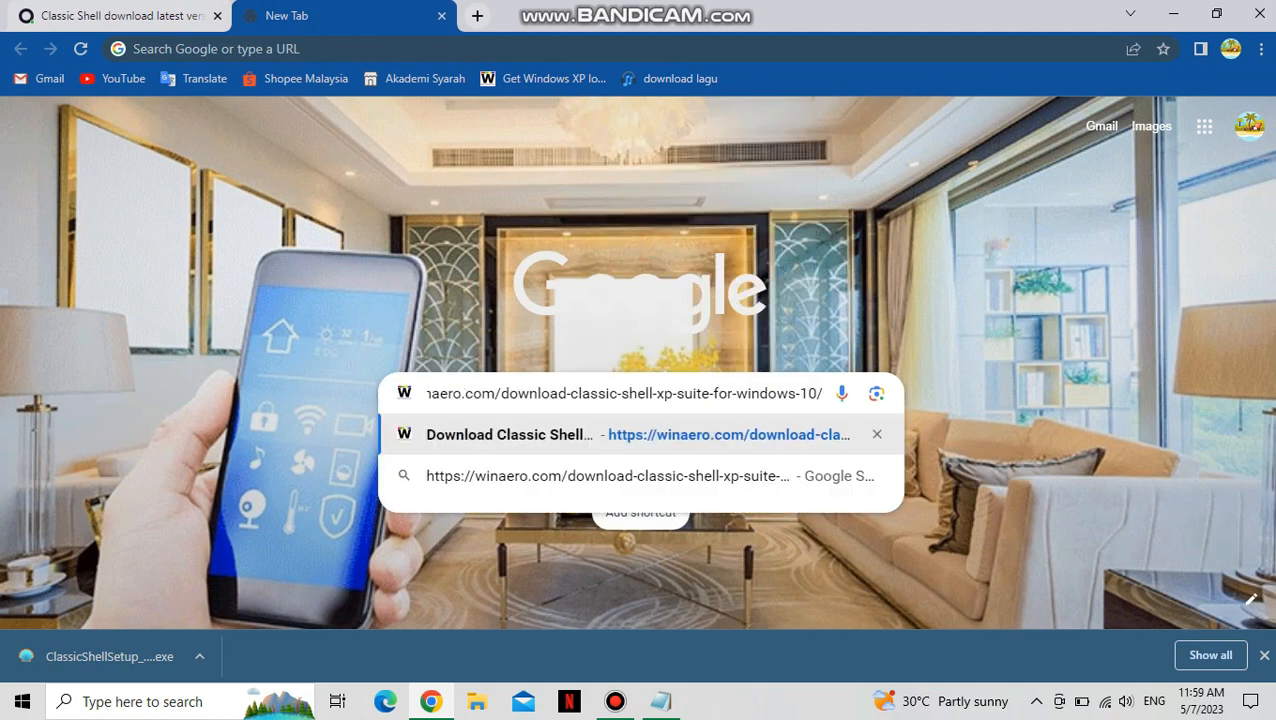
{"action": "key", "text": "Return"}
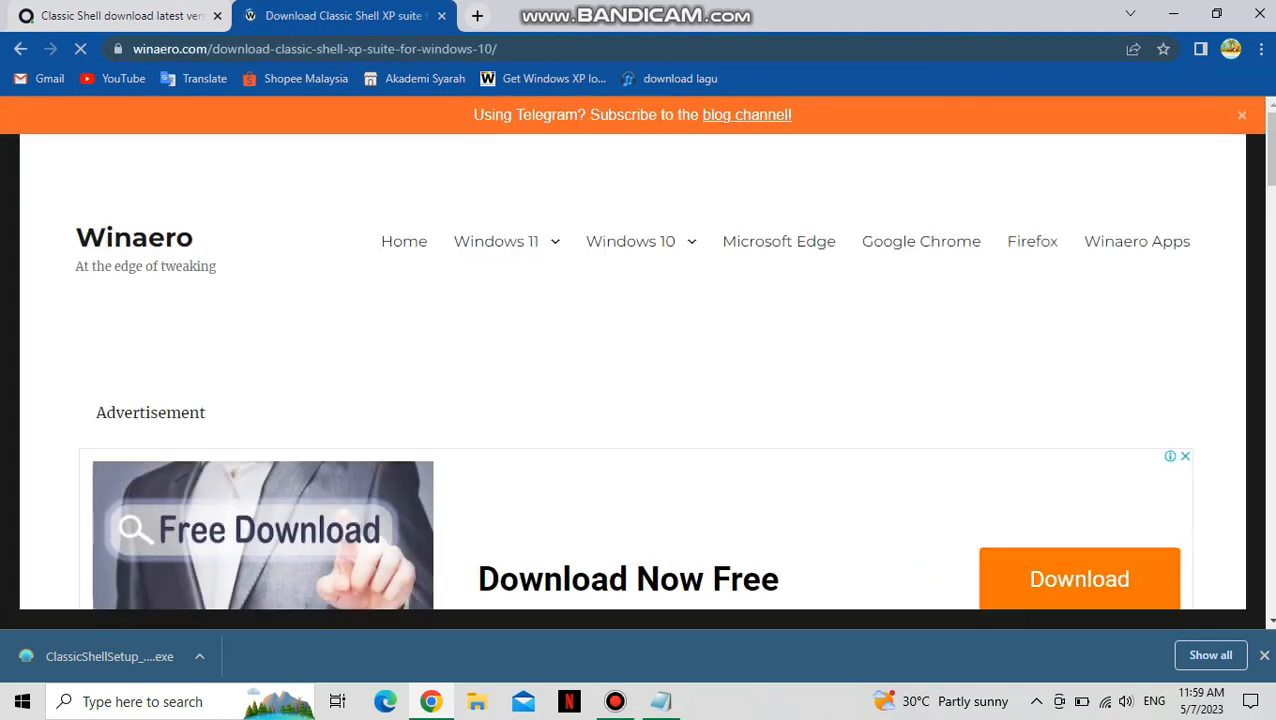
Download the Classic Shell XP suite for Windows 10 file from the article's download link
{"action": "scroll", "coordinate": [638, 370], "scroll_direction": "down", "scroll_amount": 6}
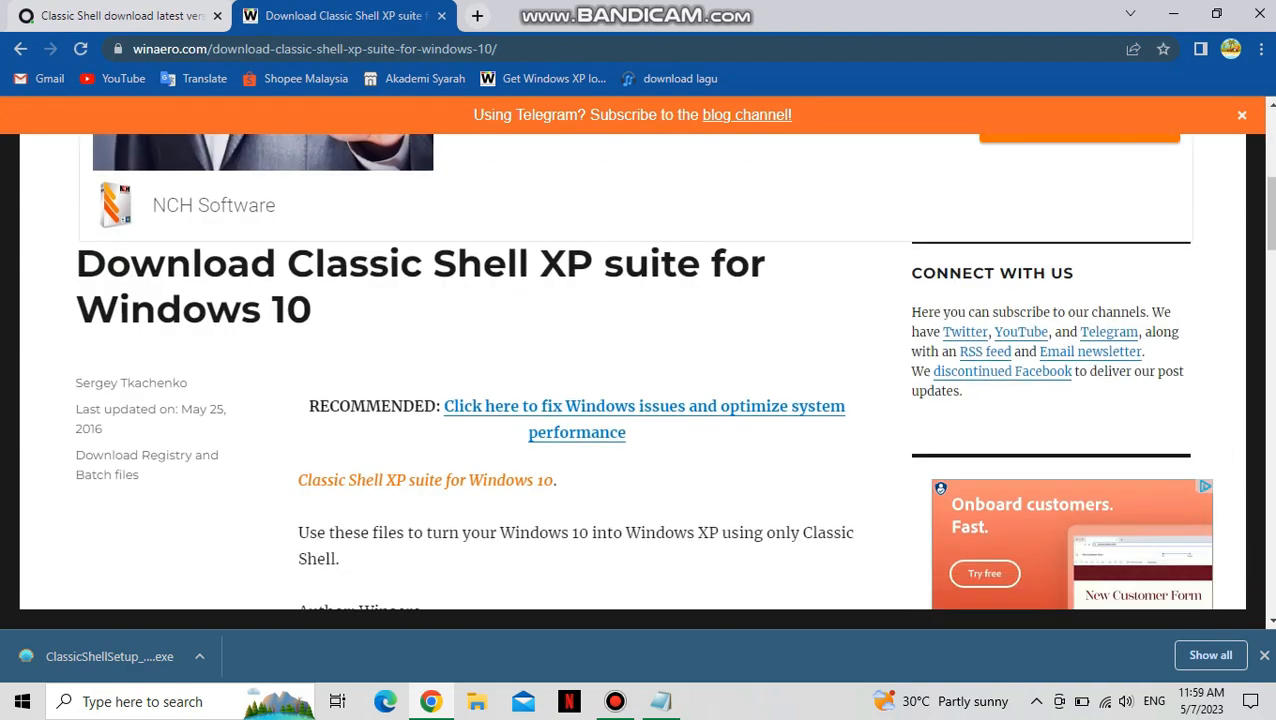
{"action": "scroll", "coordinate": [638, 370], "scroll_direction": "down", "scroll_amount": 5}
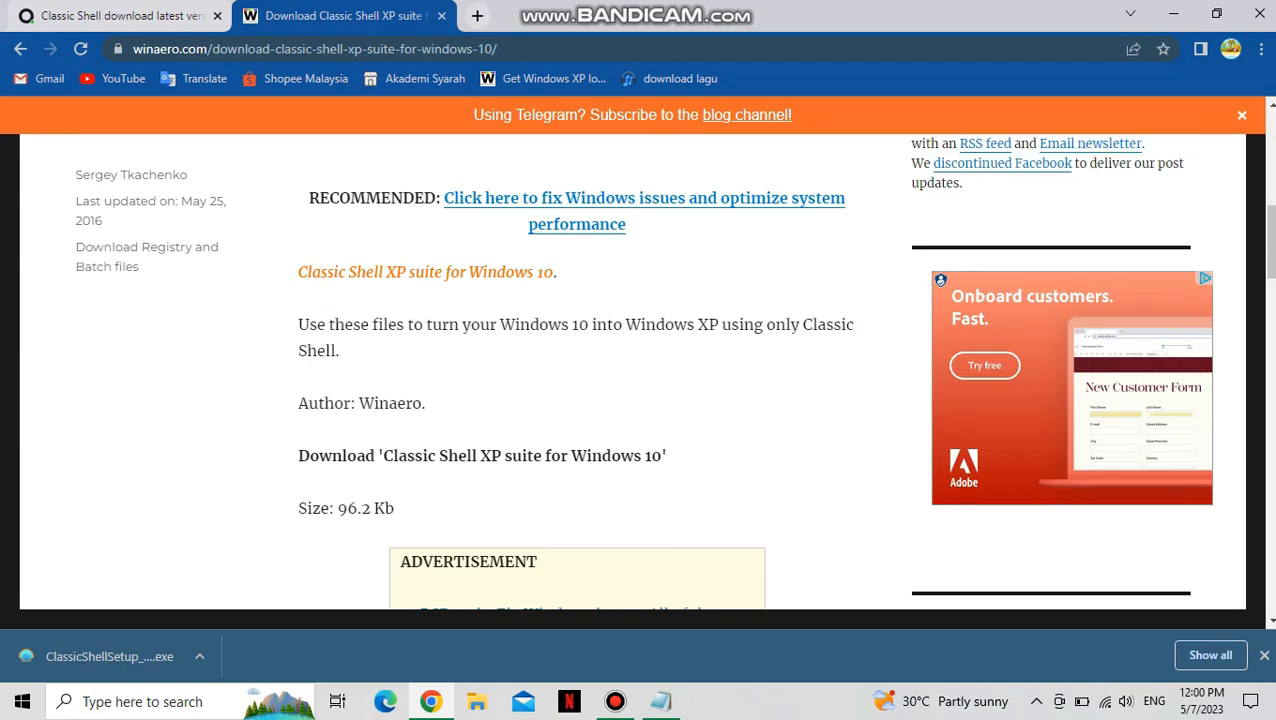
{"action": "scroll", "coordinate": [638, 370], "scroll_direction": "down", "scroll_amount": 2}
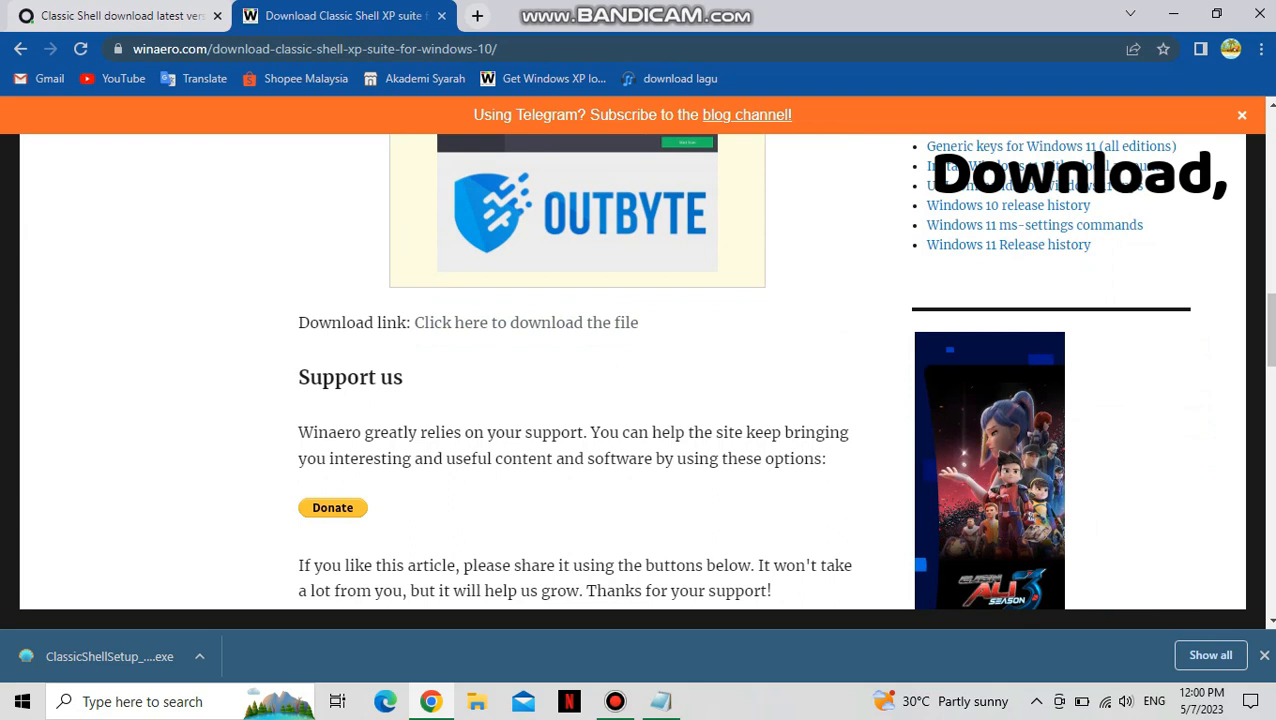
{"action": "left_click", "coordinate": [508, 322]}
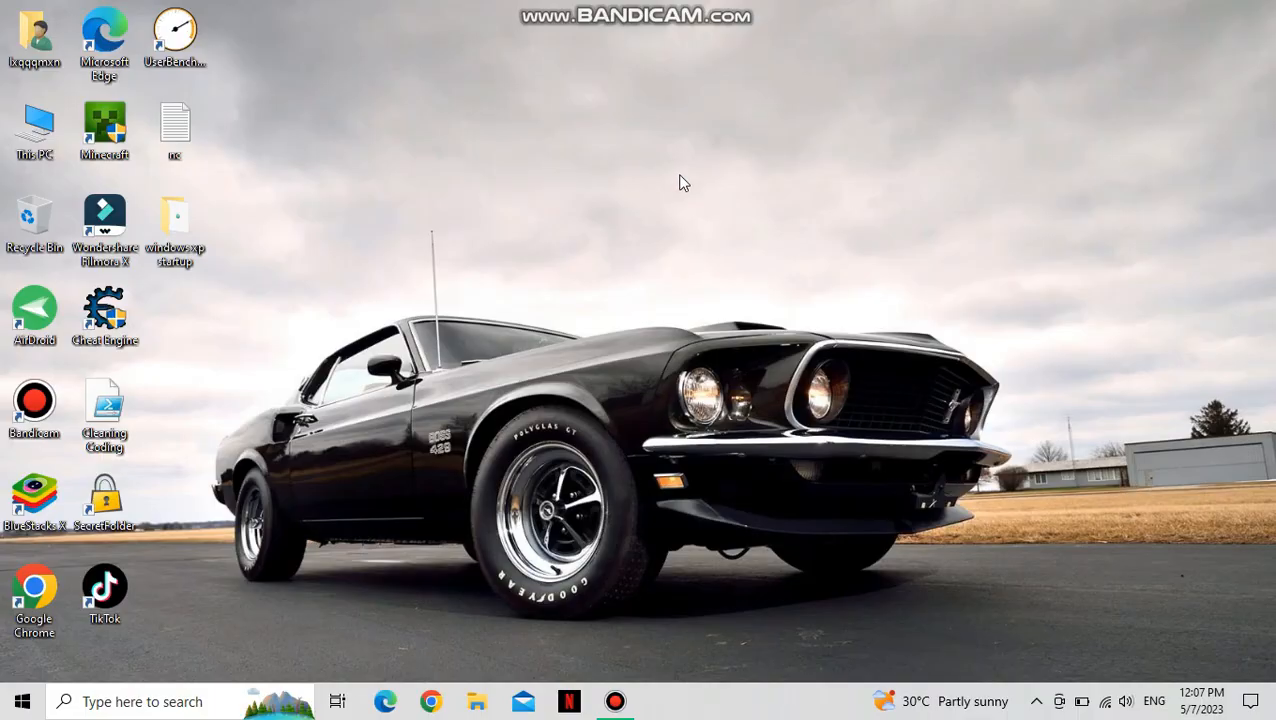
{"action": "right_click", "coordinate": [664, 176]}
{"action": "left_click", "coordinate": [710, 229]}
{"action": "right_click", "coordinate": [628, 132]}
{"action": "left_click", "coordinate": [660, 184]}
{"action": "right_click", "coordinate": [591, 175]}
{"action": "left_click", "coordinate": [638, 230]}
Open the Windows taskbar settings and turn on small taskbar buttons
{"action": "right_click", "coordinate": [797, 708]}
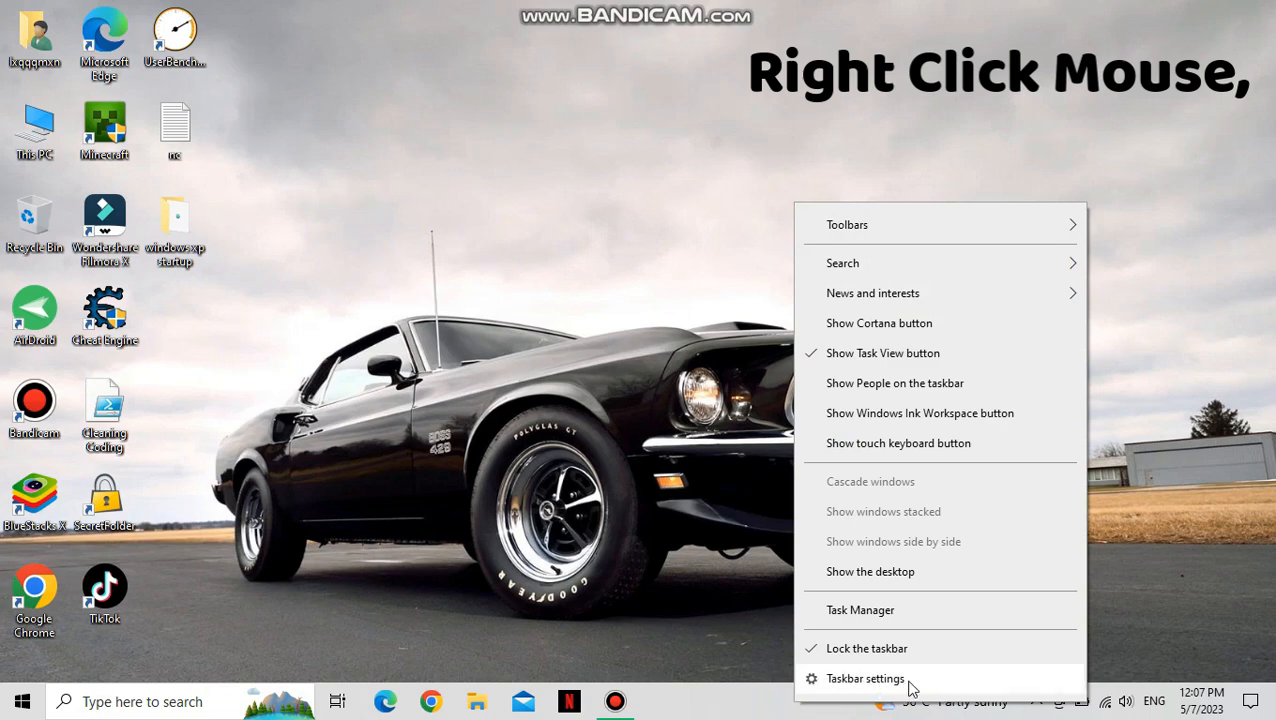
{"action": "left_click", "coordinate": [851, 684]}
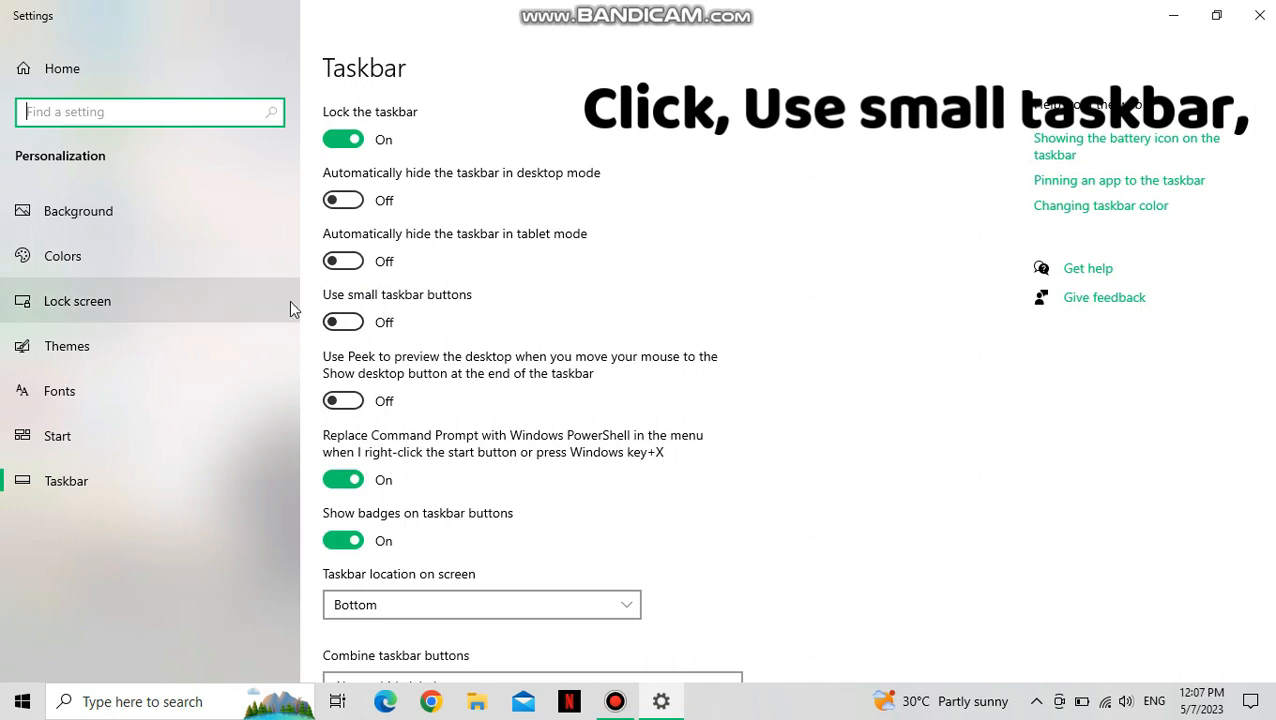
{"action": "left_click", "coordinate": [341, 323]}
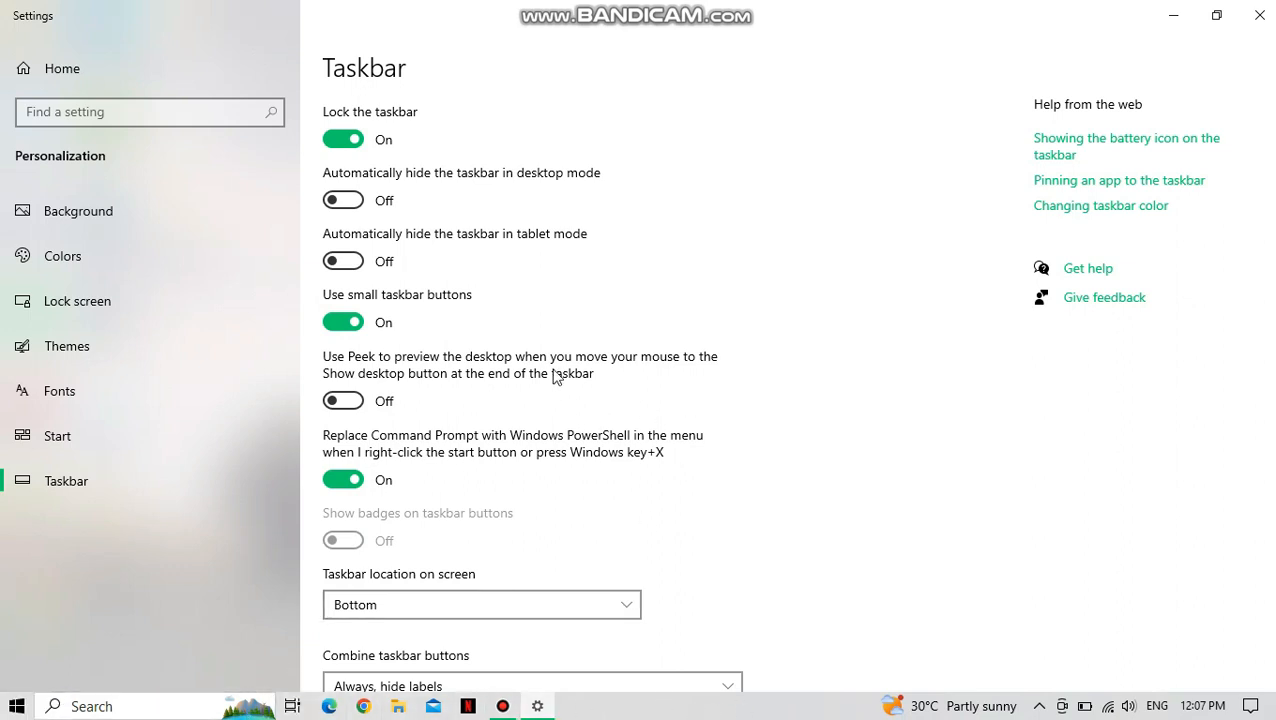
Set the Windows accent color to the blue swatch that starts the fourth row of Windows colors, and close Settings
{"action": "left_click", "coordinate": [159, 67]}
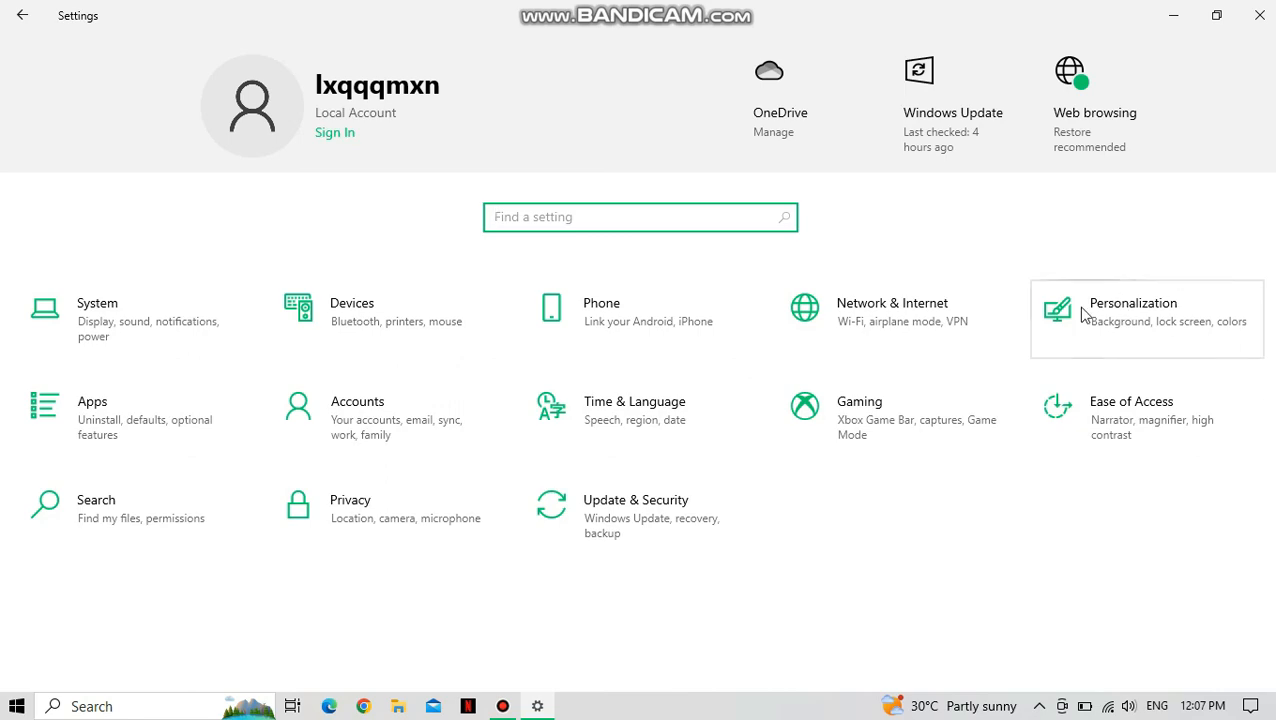
{"action": "left_click", "coordinate": [1135, 317]}
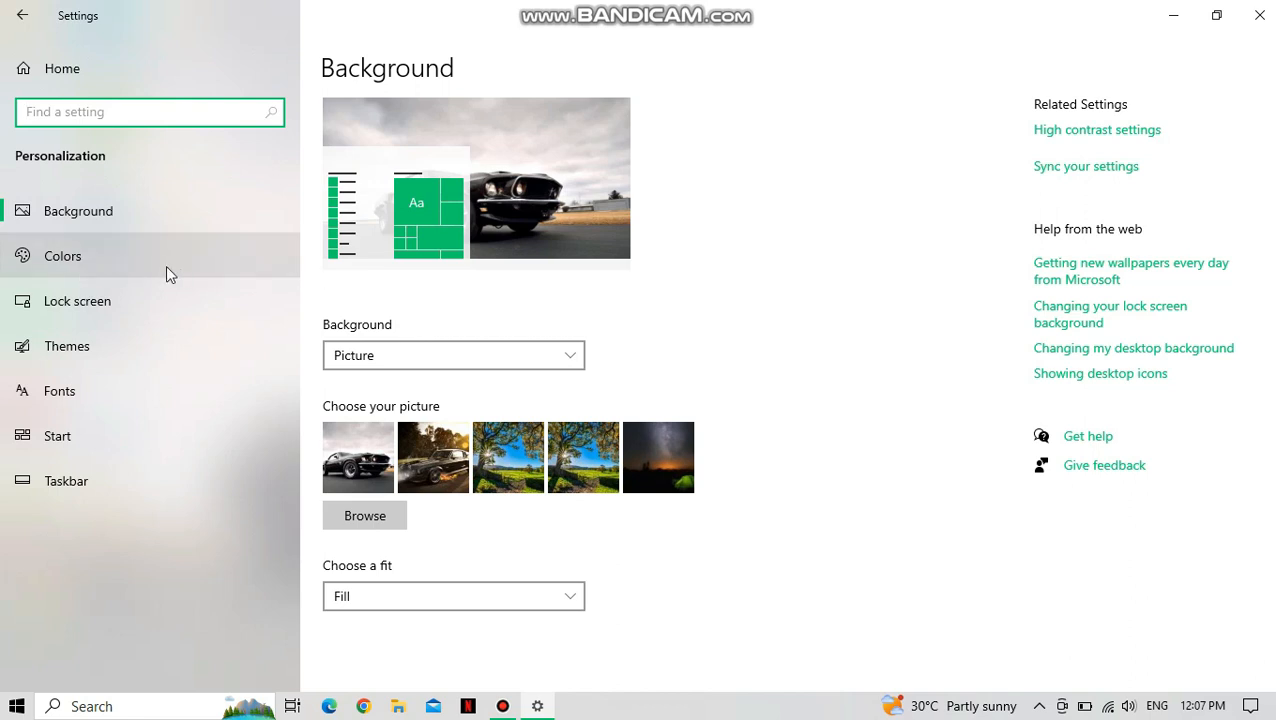
{"action": "left_click", "coordinate": [72, 257]}
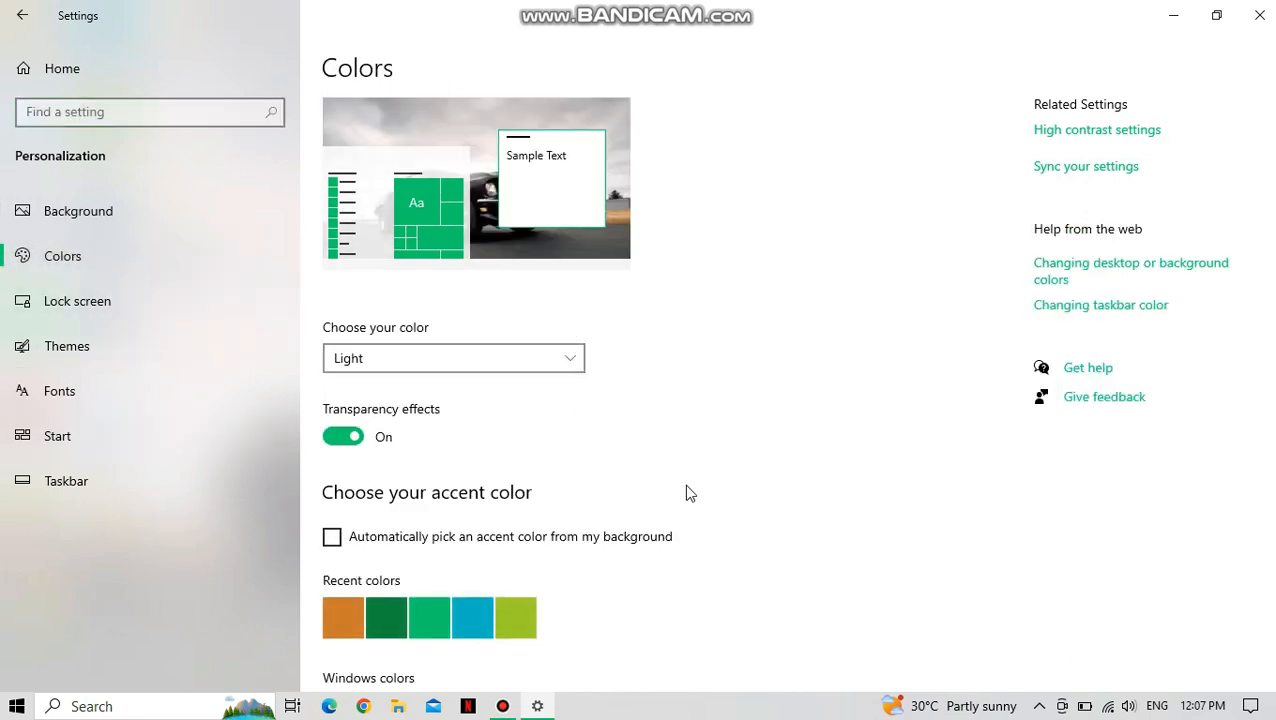
{"action": "scroll", "coordinate": [684, 482], "scroll_direction": "down", "scroll_amount": 4}
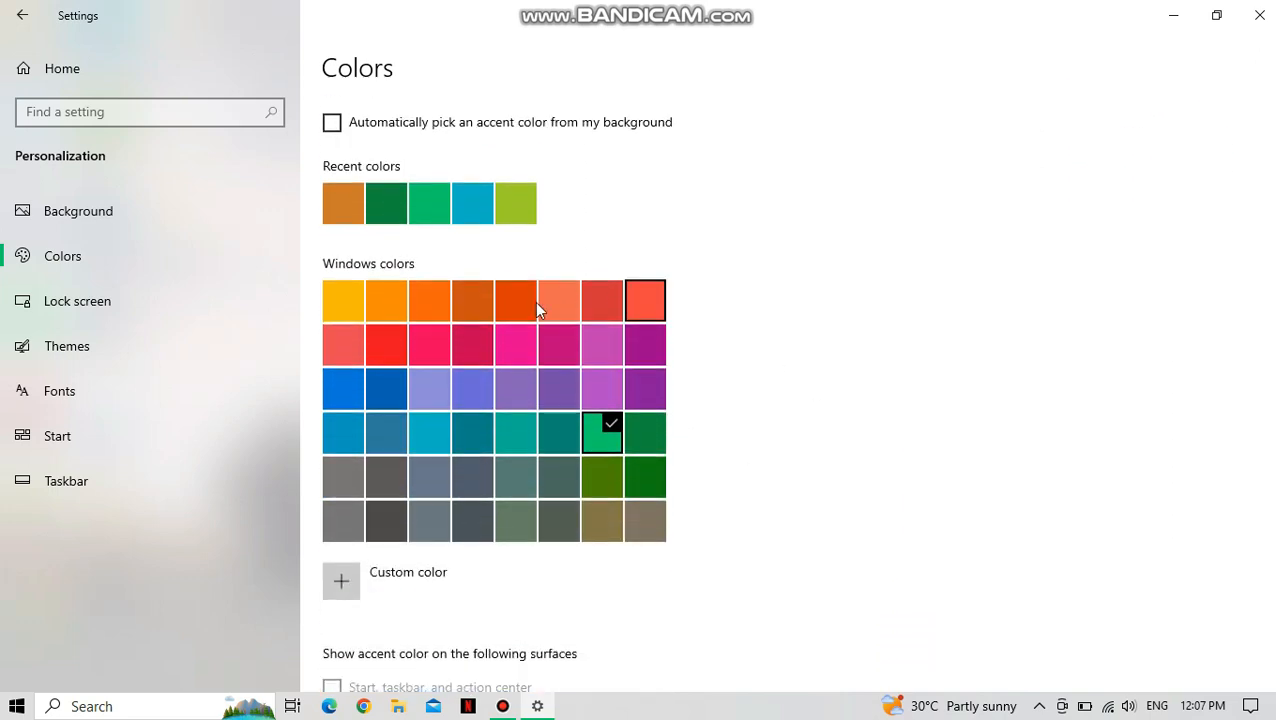
{"action": "left_click", "coordinate": [343, 425]}
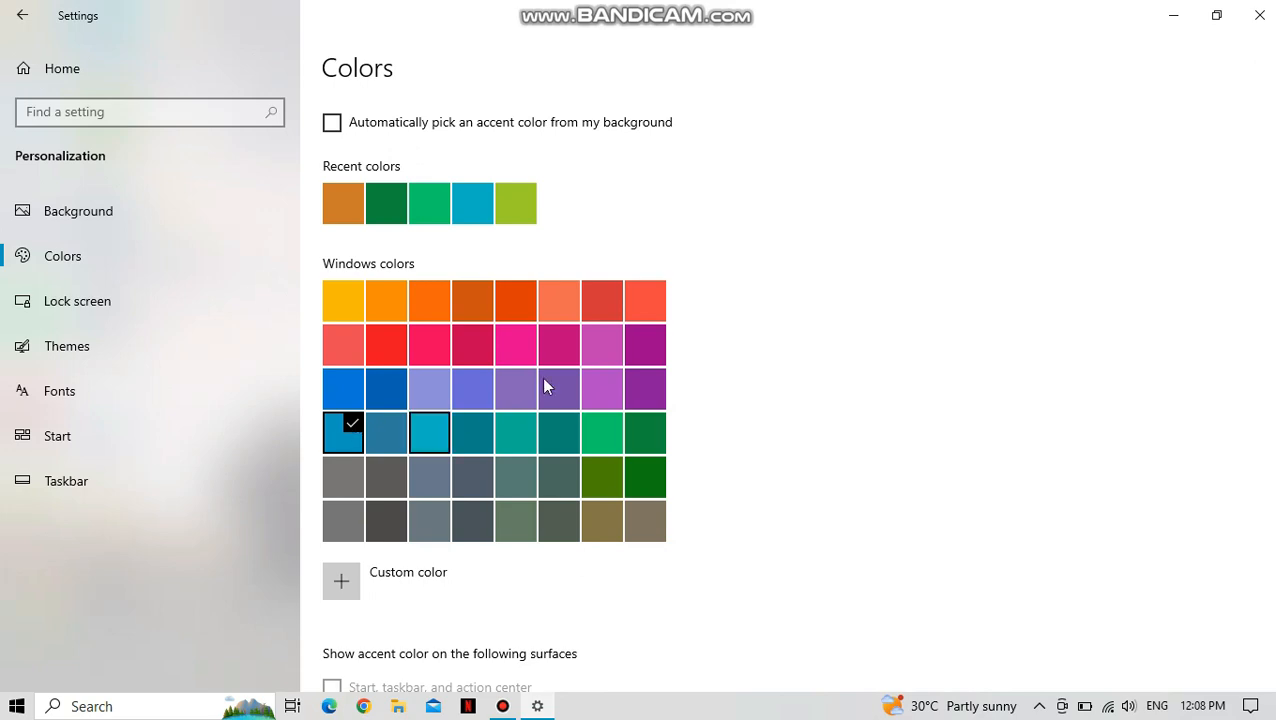
{"action": "left_click", "coordinate": [1257, 14]}
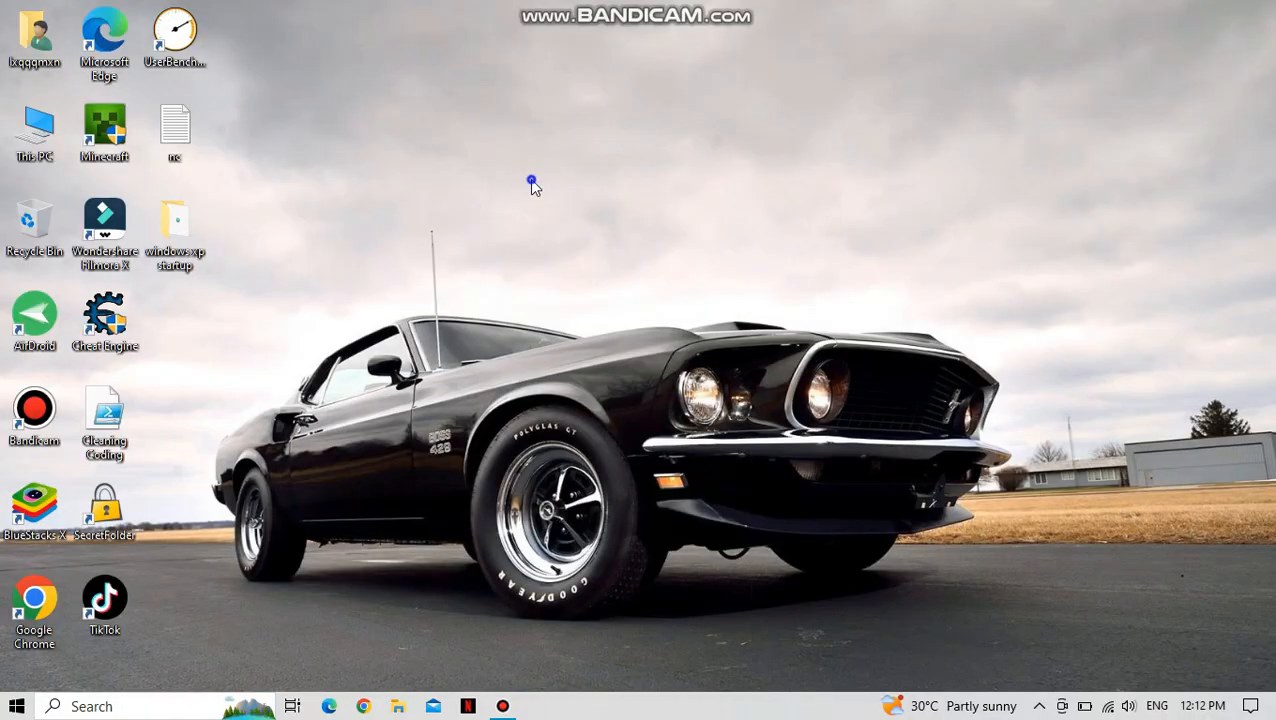
{"action": "right_click", "coordinate": [530, 179]}
{"action": "left_click", "coordinate": [582, 236]}
{"action": "right_click", "coordinate": [505, 211]}
{"action": "left_click", "coordinate": [556, 266]}
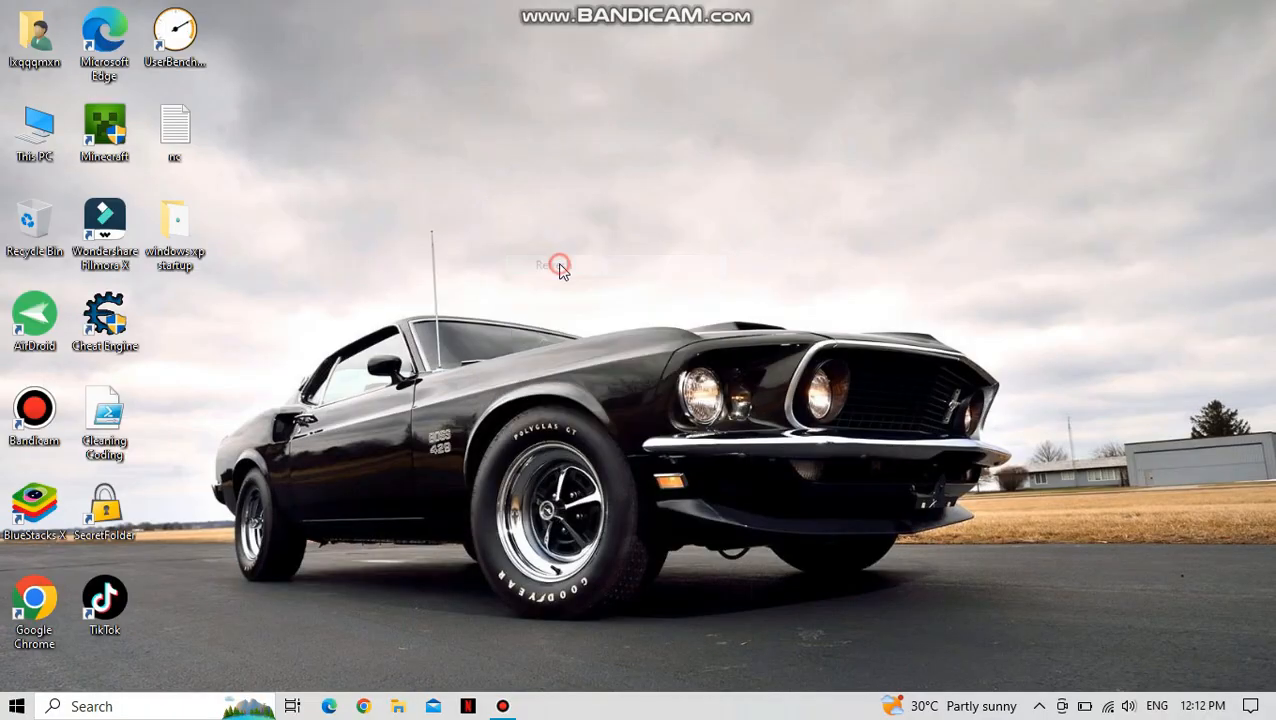
Open the windows xp startup folder on the desktop and run ClassicShellSetup_4_3_1 as administrator
{"action": "double_click", "coordinate": [195, 245]}
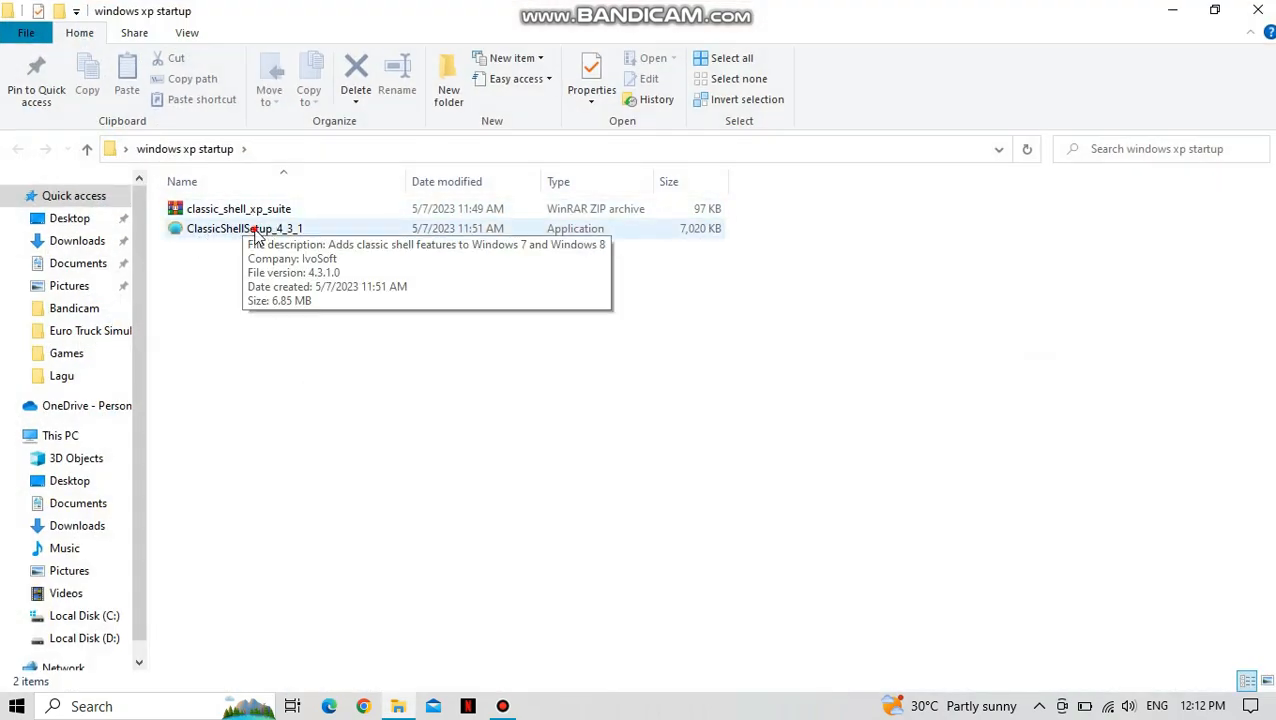
{"action": "left_click", "coordinate": [256, 230]}
{"action": "right_click", "coordinate": [255, 229]}
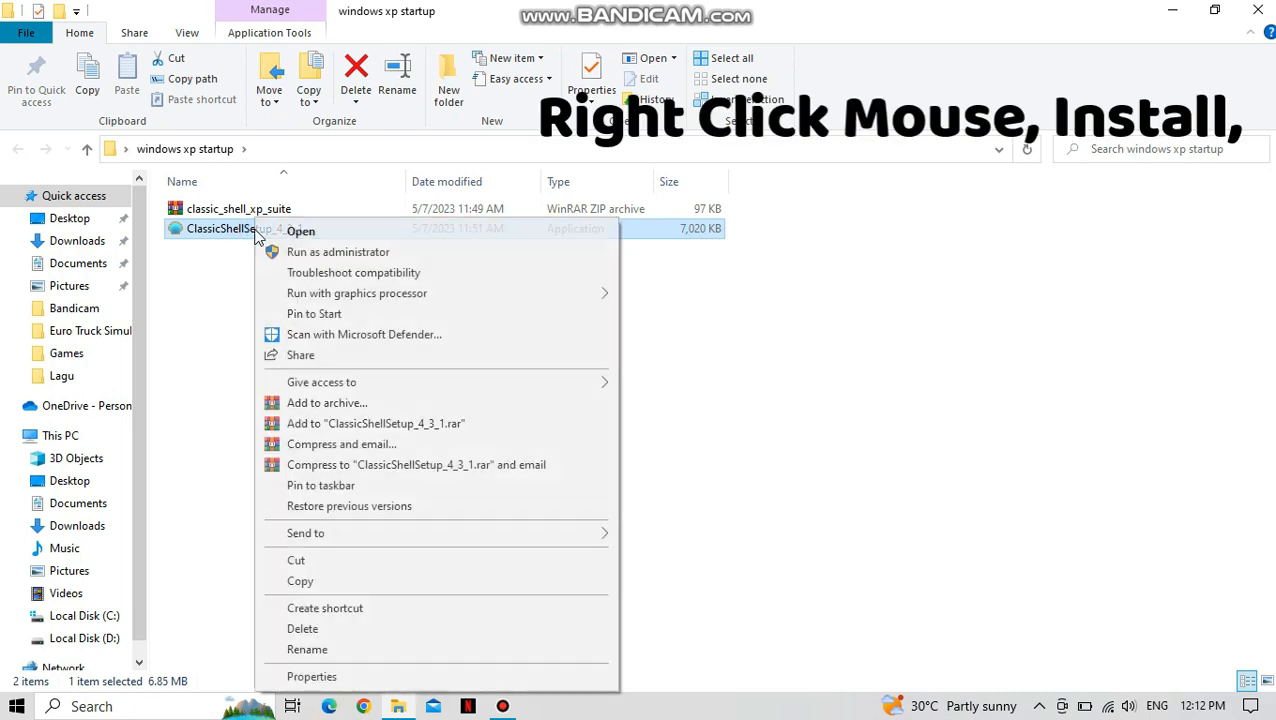
{"action": "left_click", "coordinate": [366, 252]}
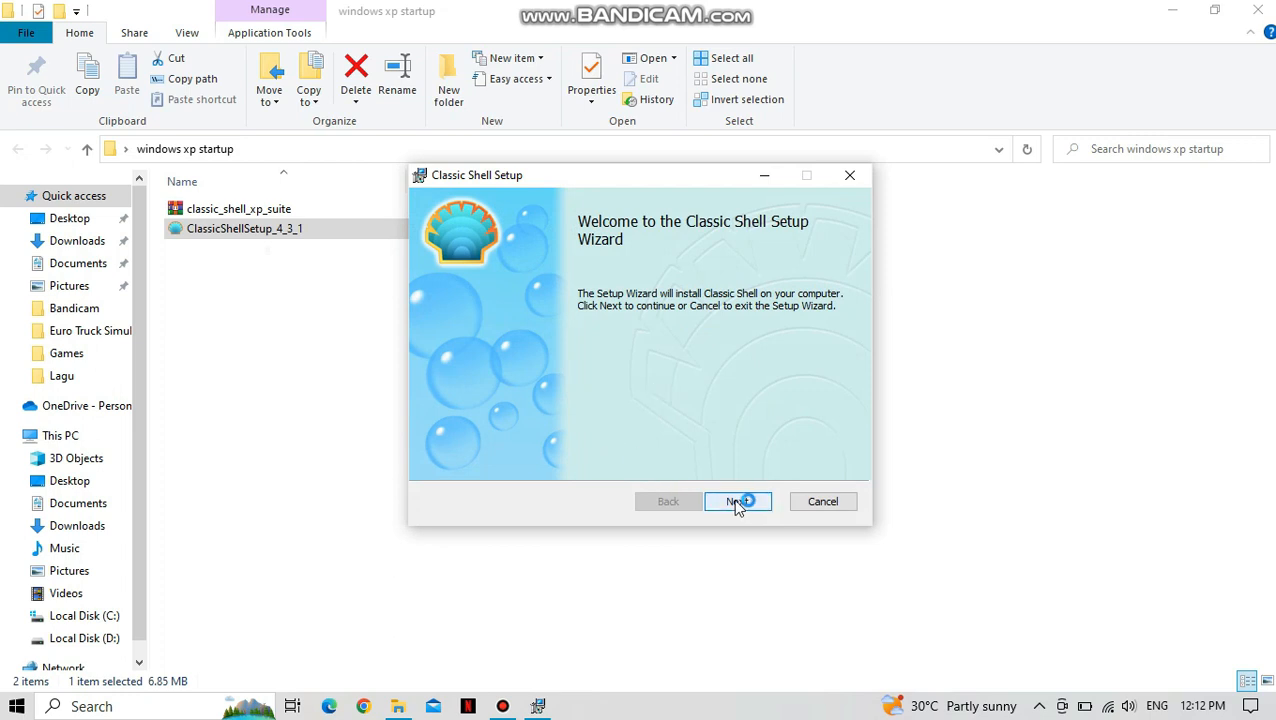
Accept the license terms, install Classic Shell with all default features and location, and finish the setup wizard
{"action": "left_click", "coordinate": [744, 505]}
{"action": "left_click", "coordinate": [456, 459]}
{"action": "left_click", "coordinate": [736, 503]}
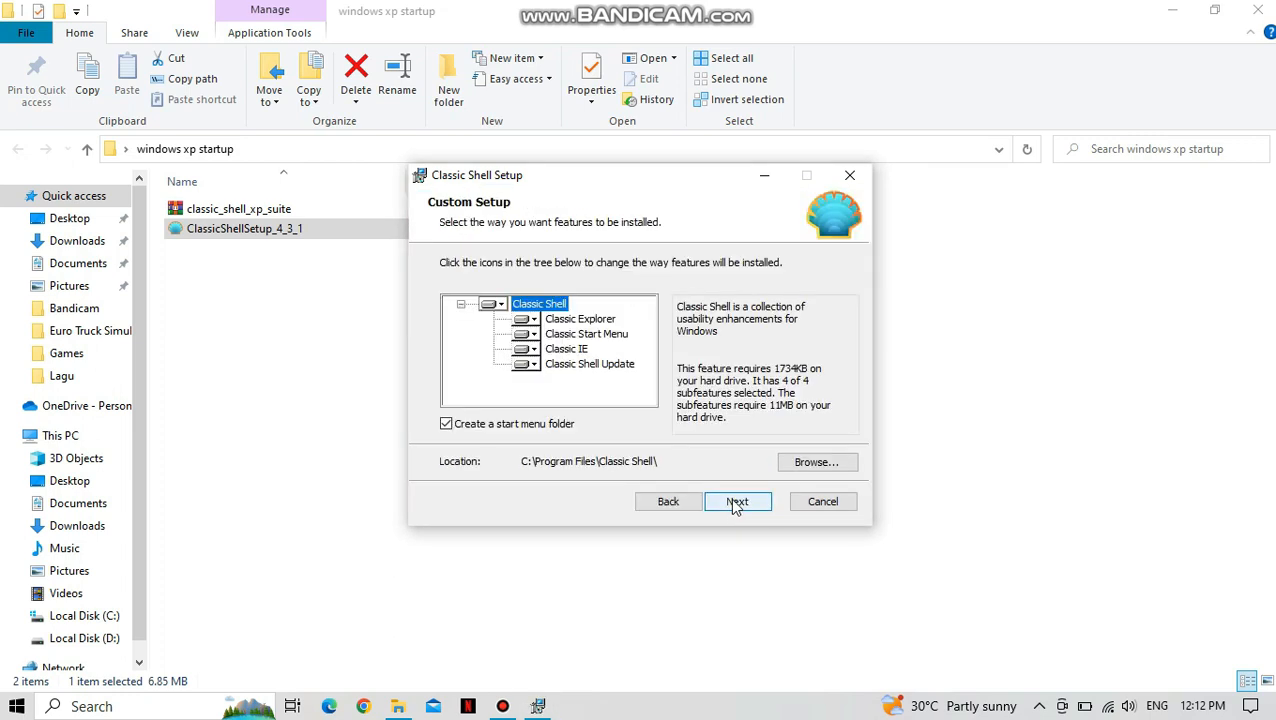
{"action": "left_click", "coordinate": [737, 503]}
{"action": "left_click", "coordinate": [736, 503]}
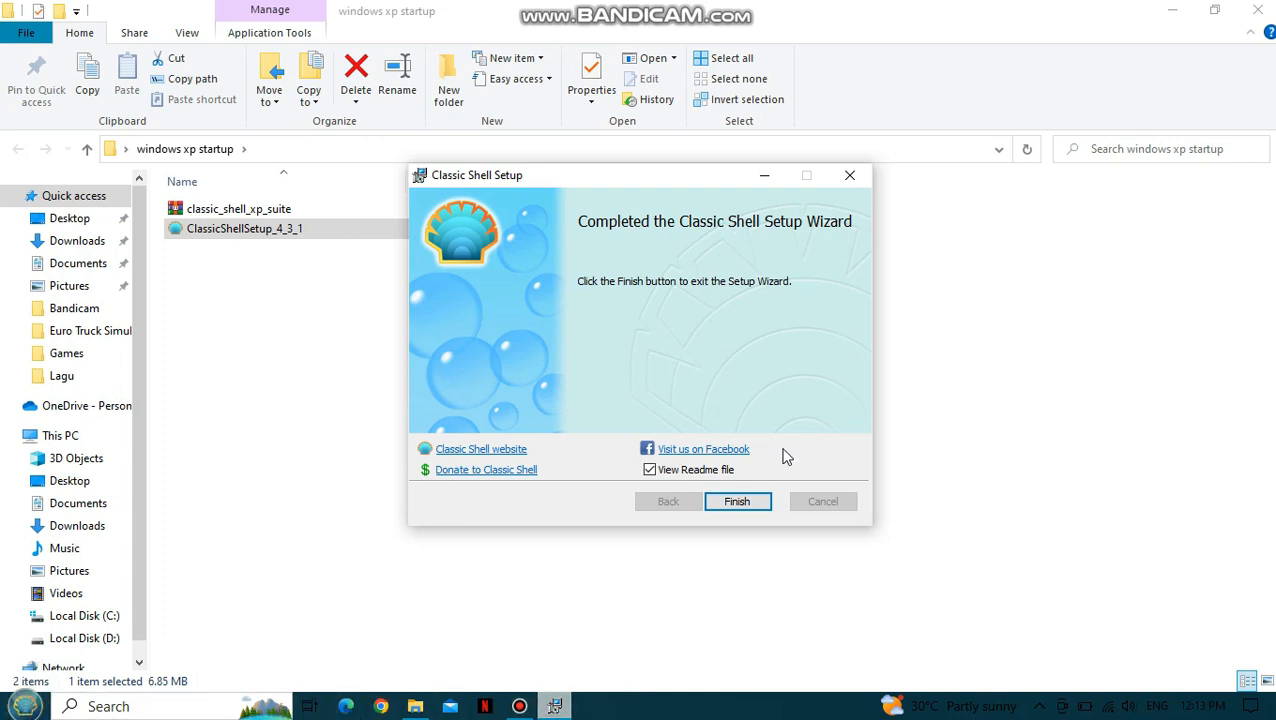
{"action": "left_click", "coordinate": [727, 504]}
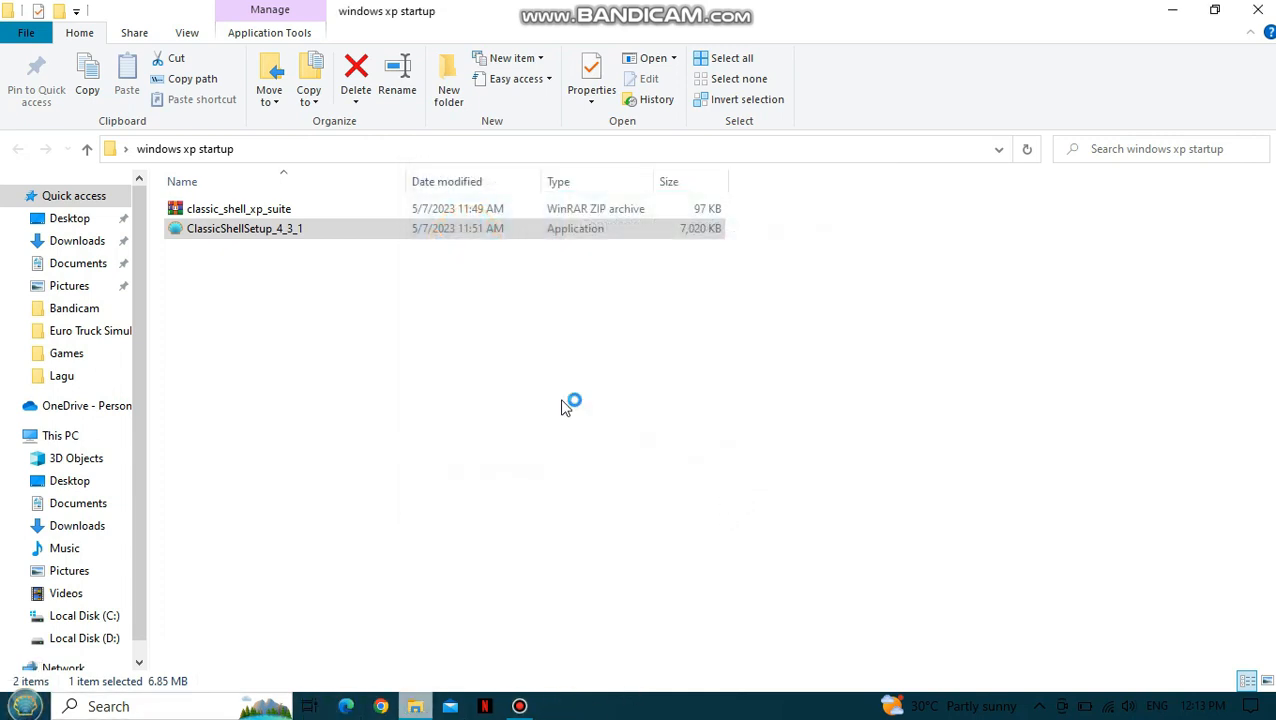
Extract the classic_shell_xp_suite archive into its own classic_shell_xp_suite folder
{"action": "right_click", "coordinate": [506, 338]}
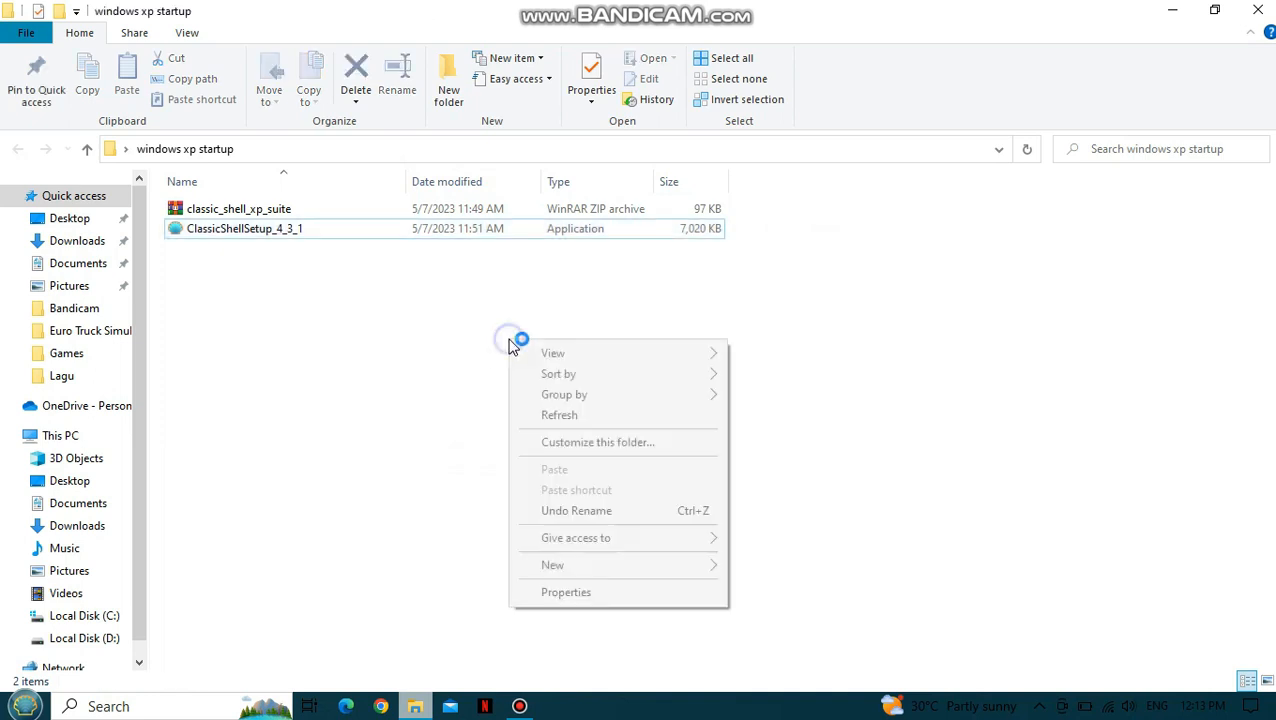
{"action": "left_click", "coordinate": [568, 414]}
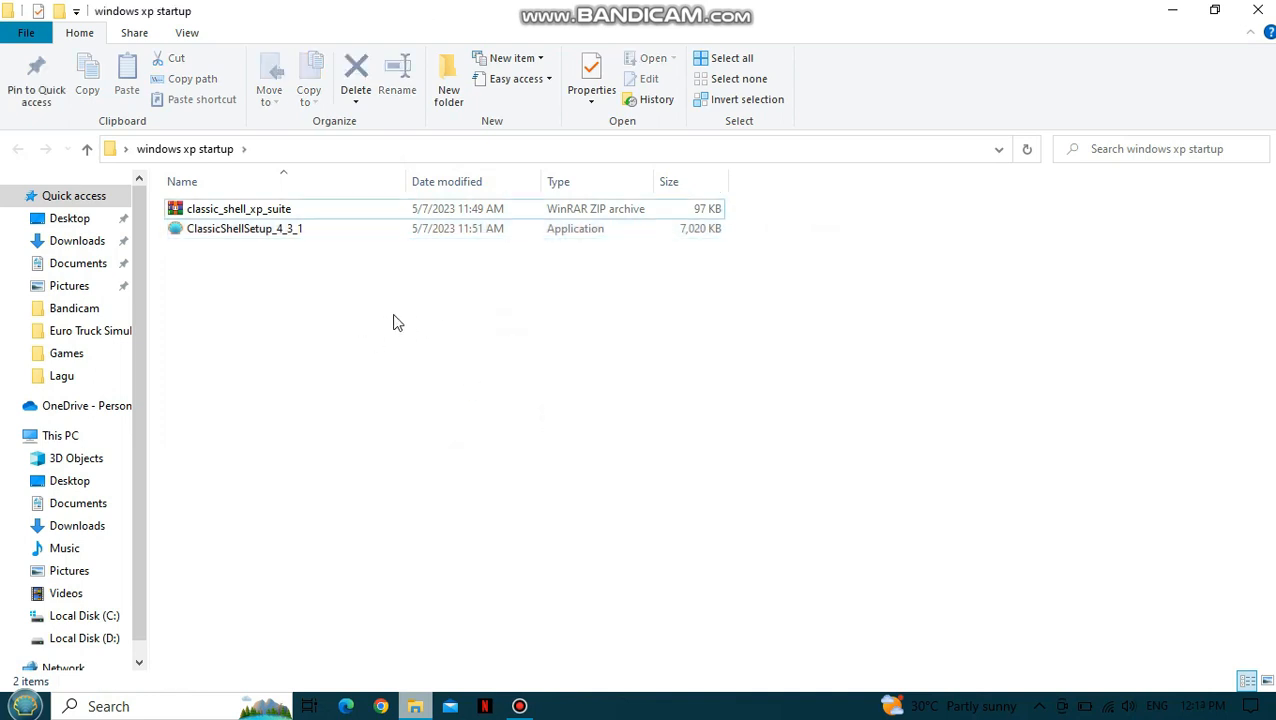
{"action": "left_click", "coordinate": [190, 213]}
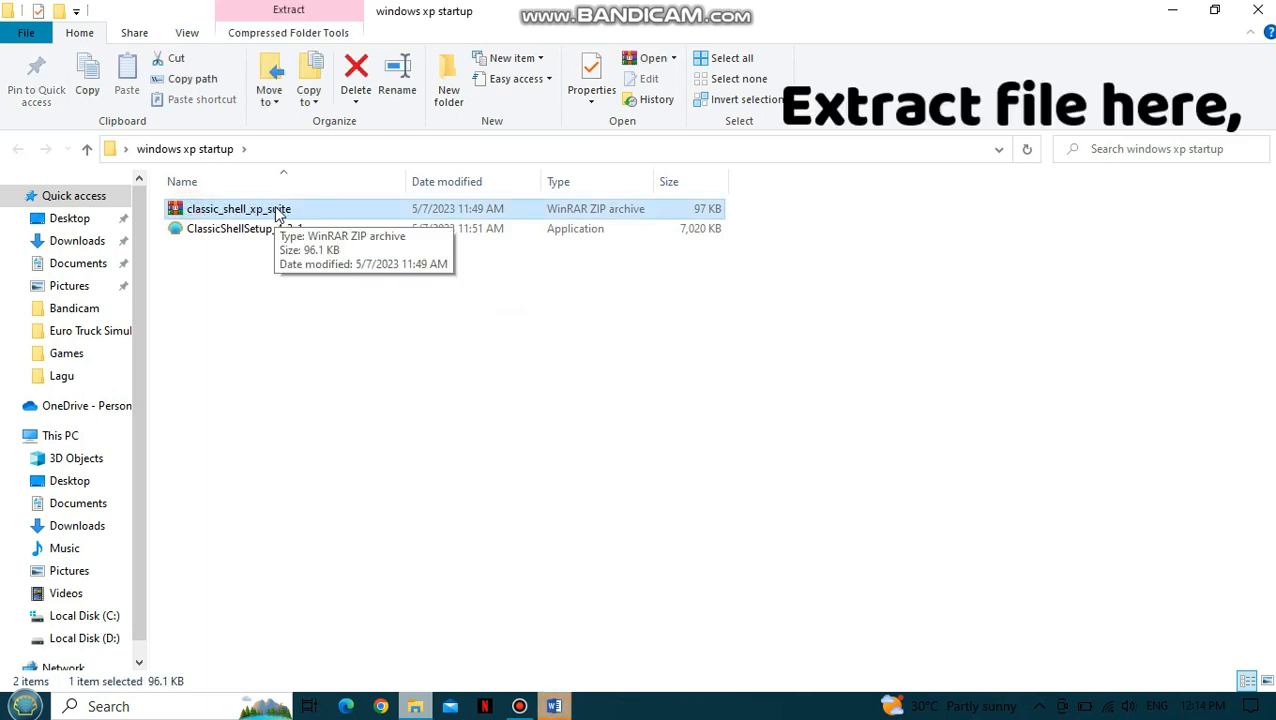
{"action": "right_click", "coordinate": [276, 211]}
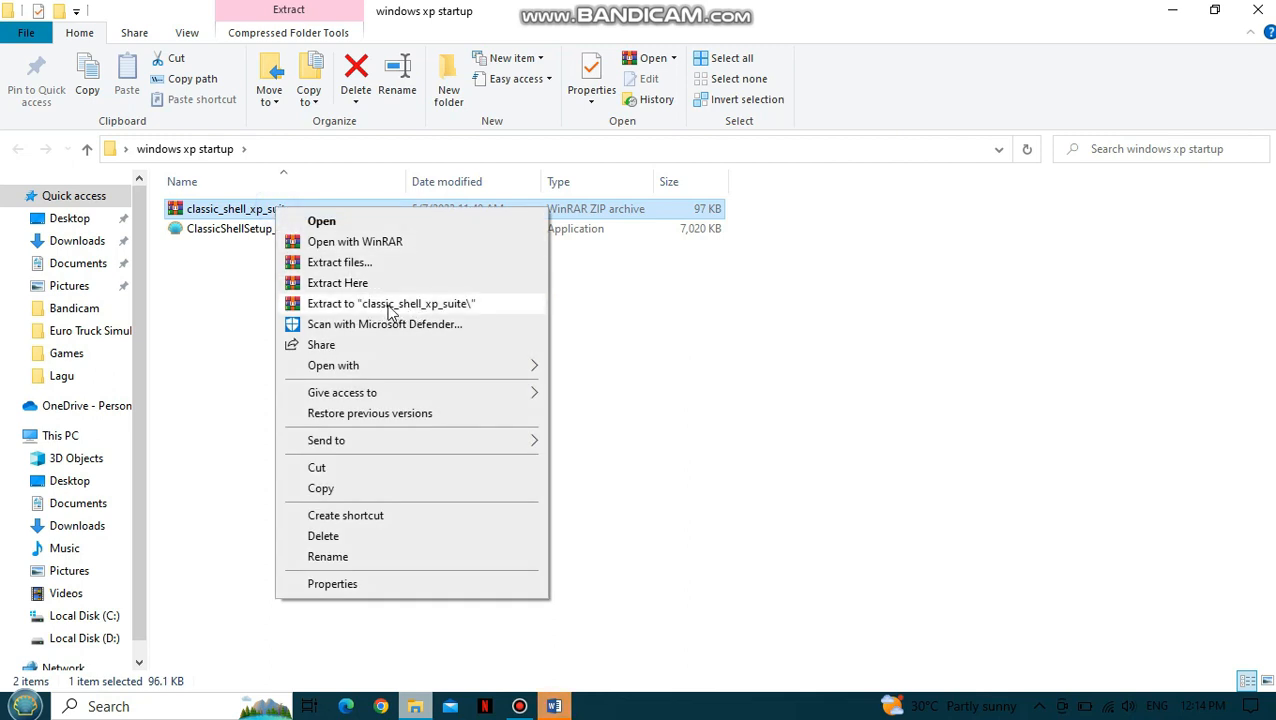
{"action": "left_click", "coordinate": [384, 305]}
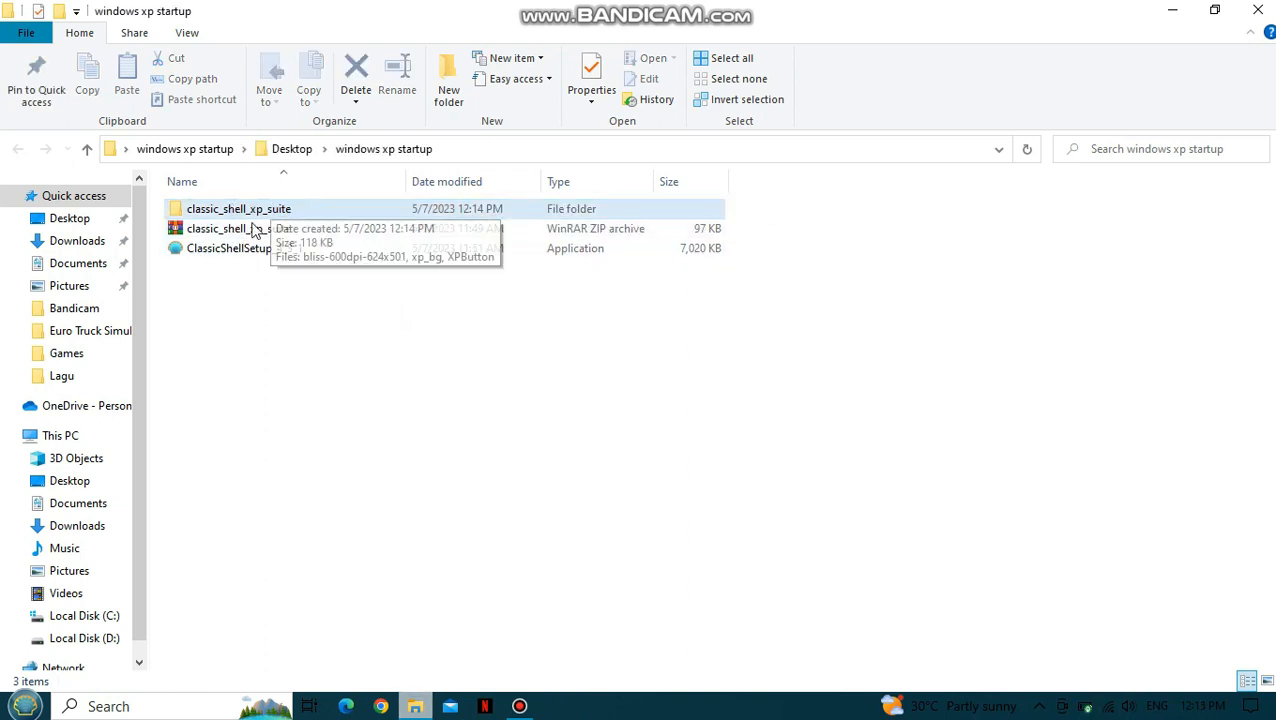
Examine the image files in the extracted classic_shell_xp_suite folder and close the folder window
{"action": "double_click", "coordinate": [280, 212]}
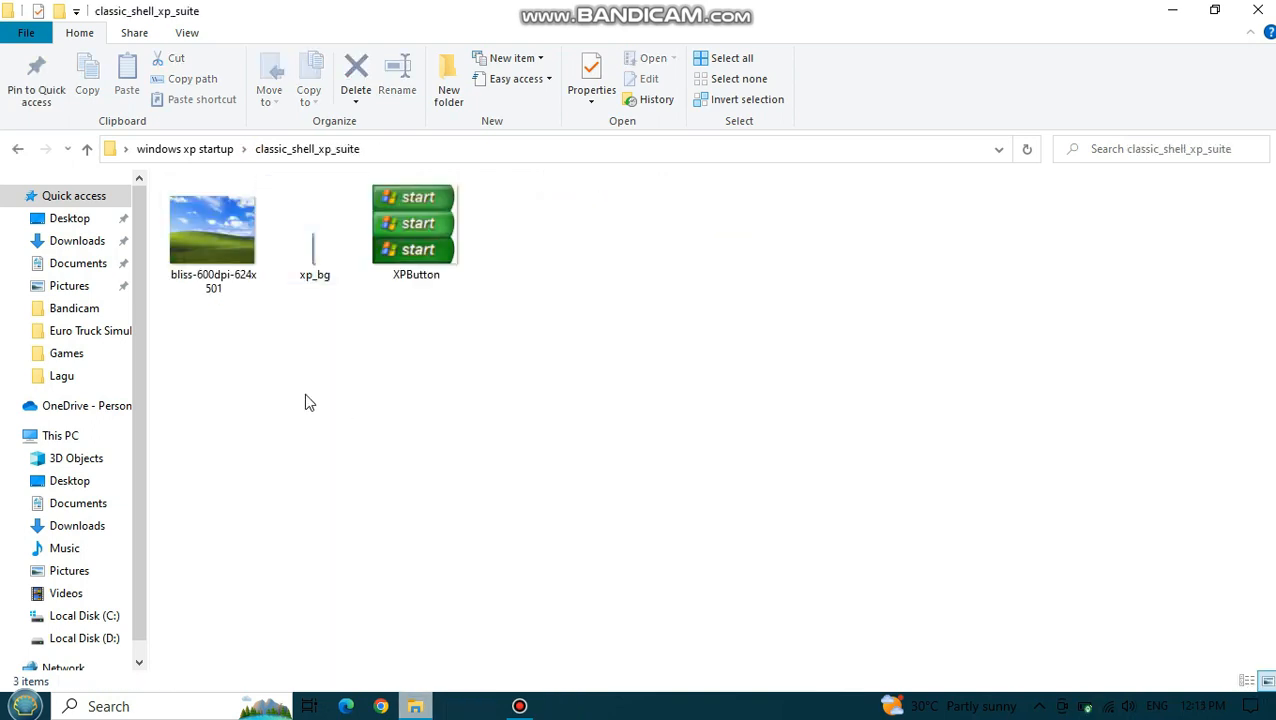
{"action": "right_click", "coordinate": [612, 240]}
{"action": "left_click", "coordinate": [670, 326]}
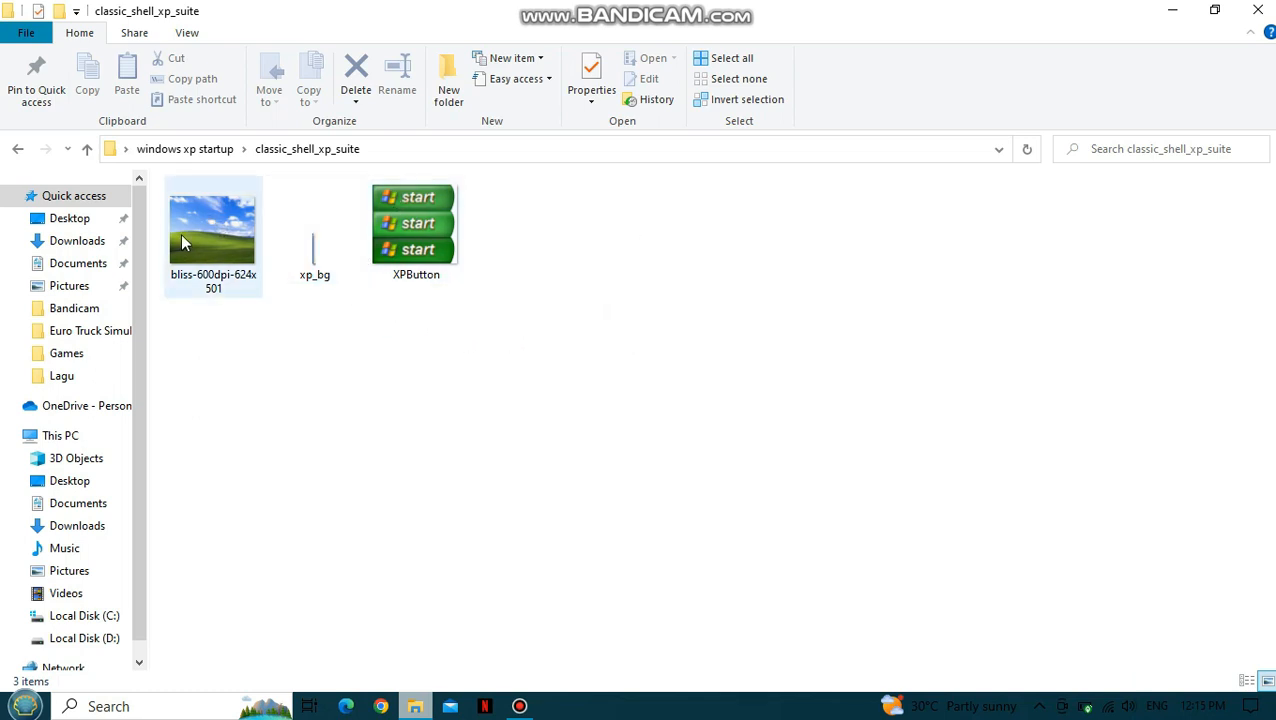
{"action": "left_click", "coordinate": [245, 238]}
{"action": "left_click", "coordinate": [318, 238]}
{"action": "left_click", "coordinate": [405, 236]}
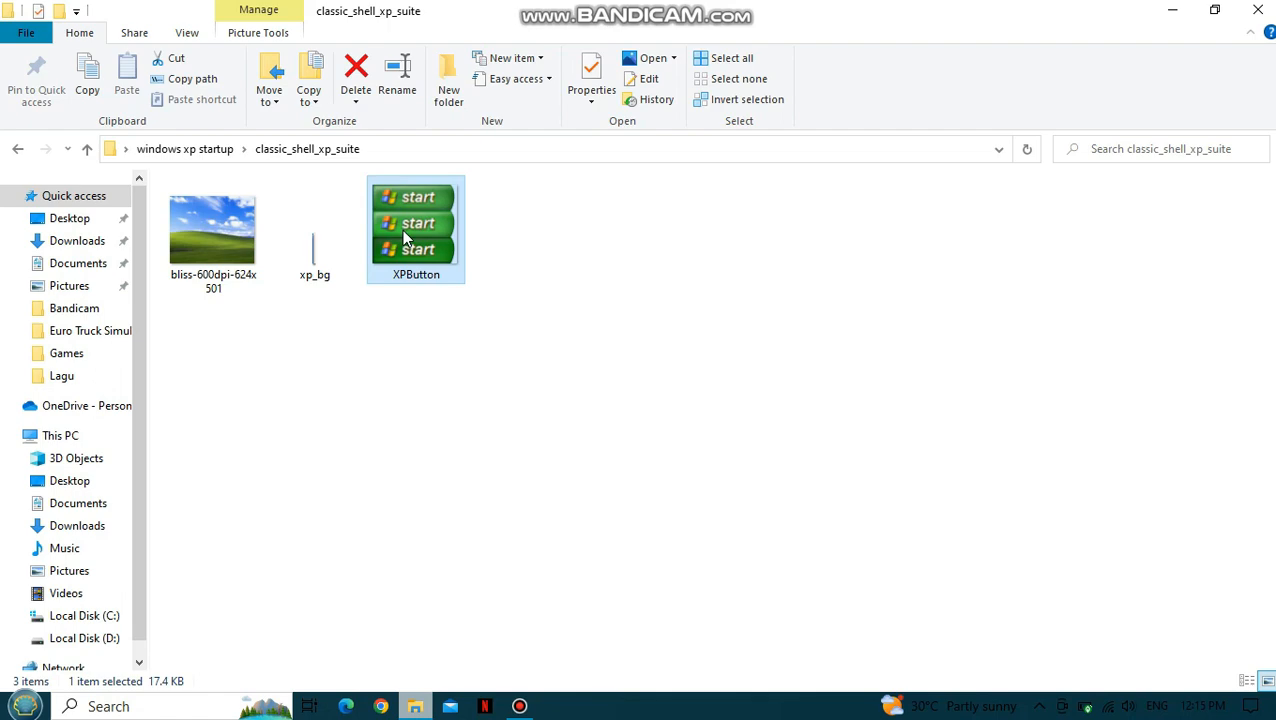
{"action": "left_click", "coordinate": [1258, 10]}
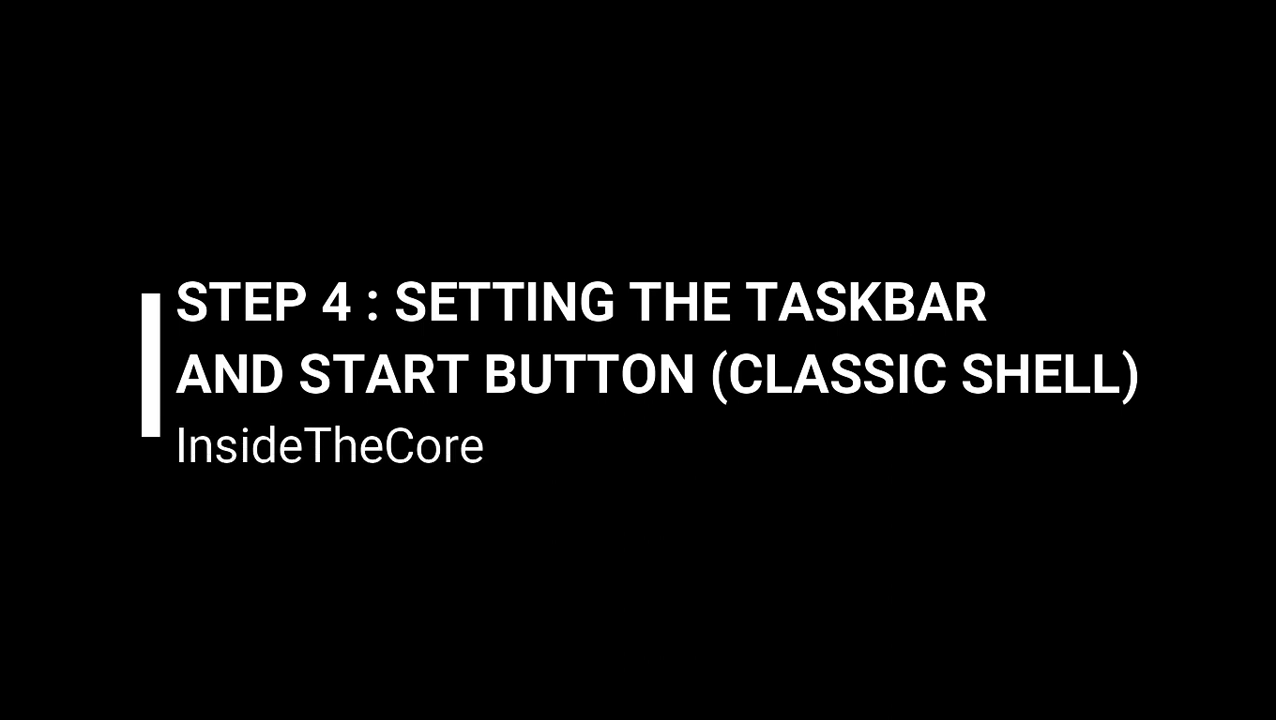
{"action": "right_click", "coordinate": [638, 159]}
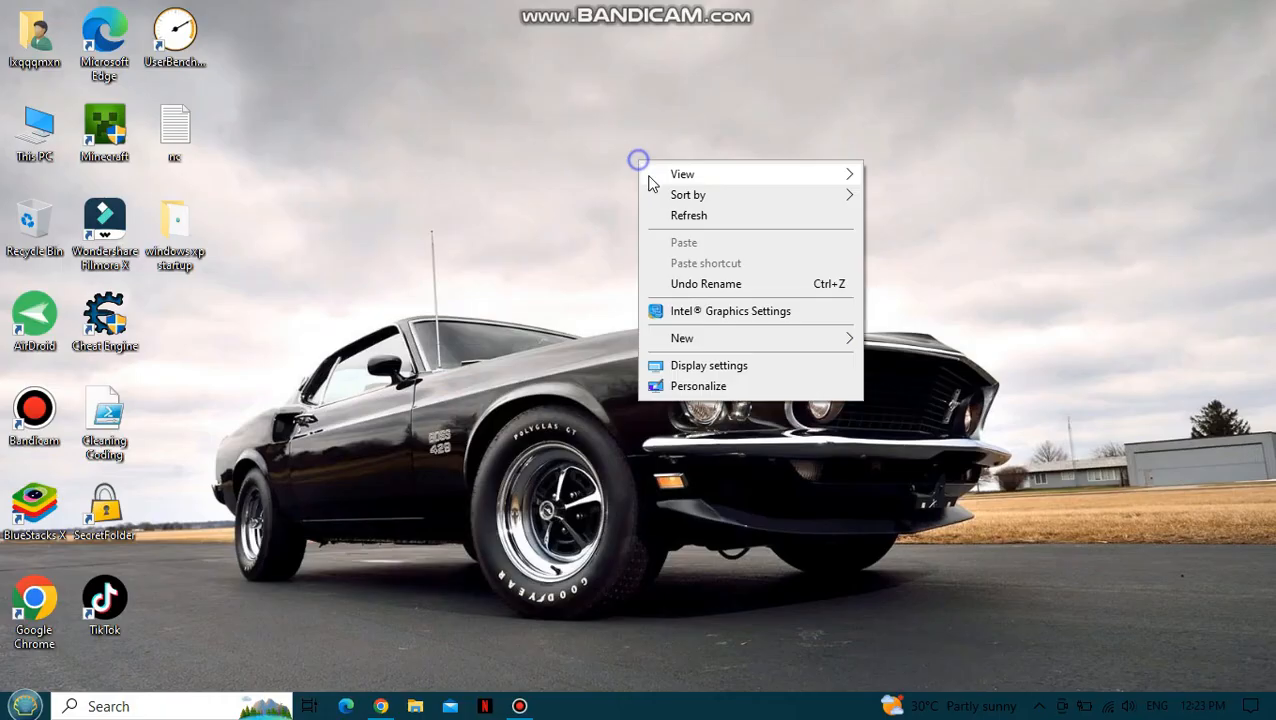
{"action": "left_click", "coordinate": [672, 214]}
{"action": "right_click", "coordinate": [558, 131]}
{"action": "left_click", "coordinate": [607, 183]}
{"action": "right_click", "coordinate": [552, 140]}
{"action": "left_click", "coordinate": [607, 185]}
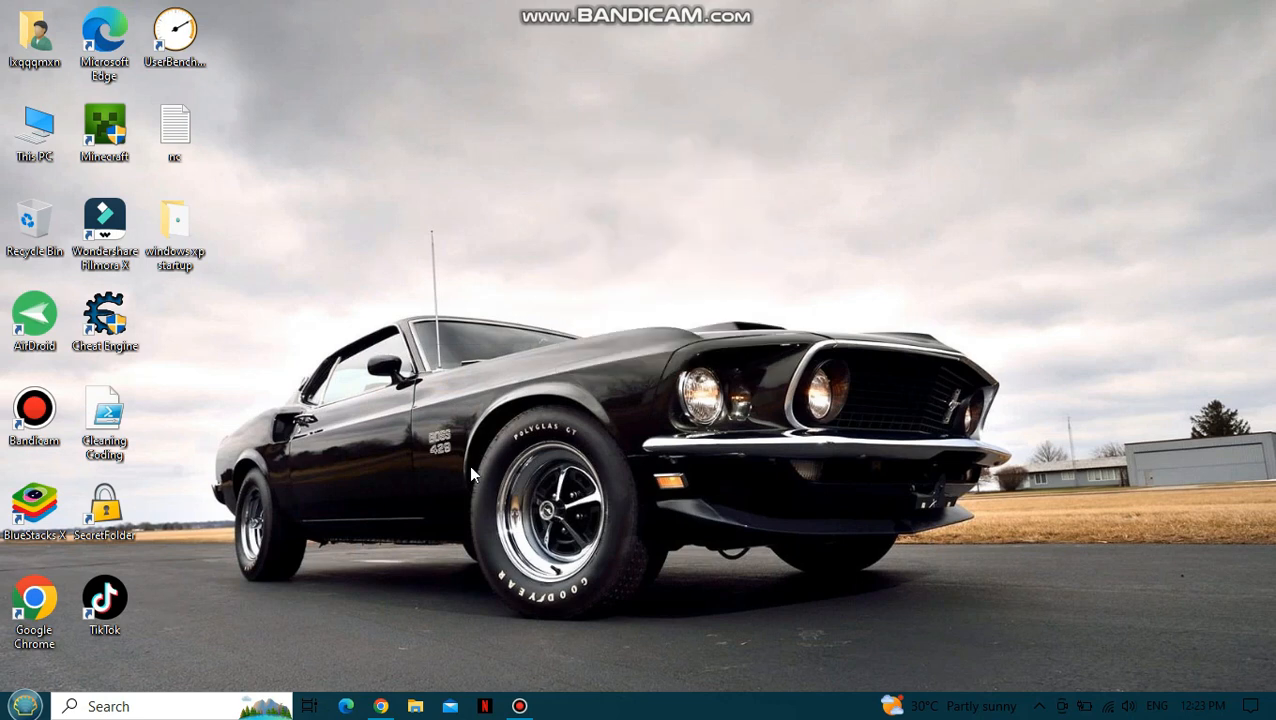
Open the Classic Start Menu settings and set the start menu style to Classic with two columns
{"action": "right_click", "coordinate": [24, 706]}
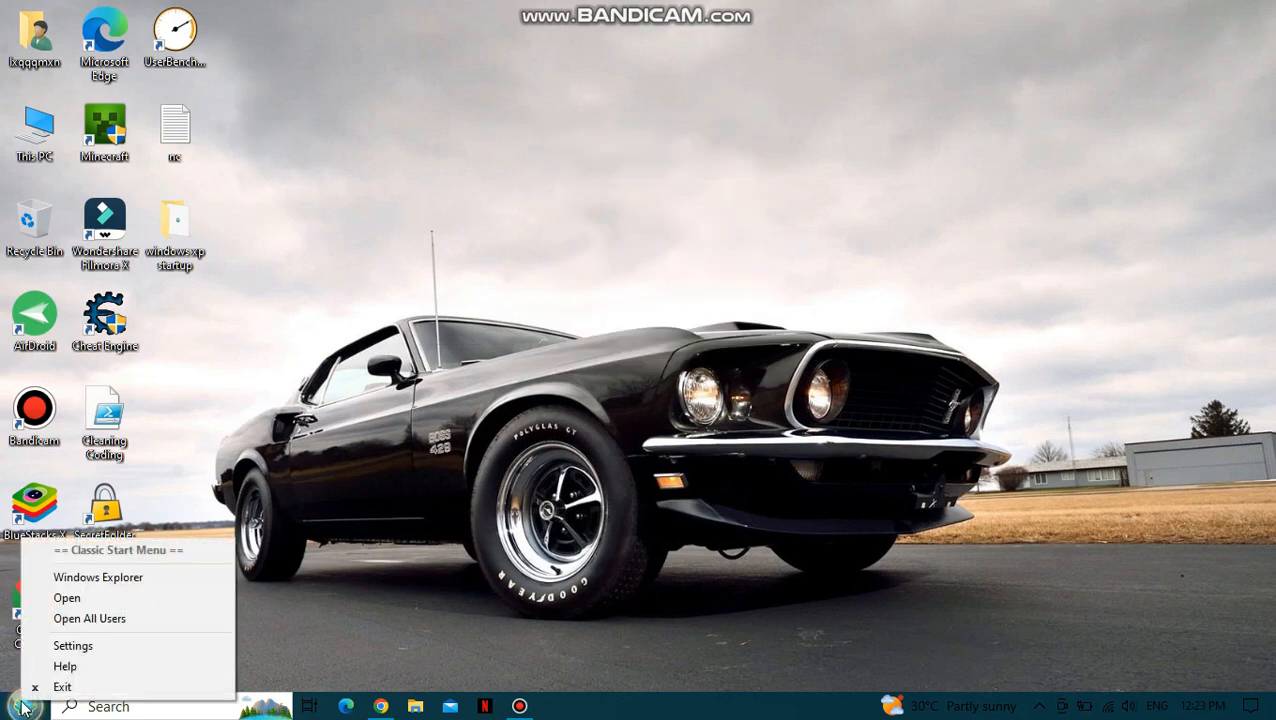
{"action": "left_click", "coordinate": [110, 658]}
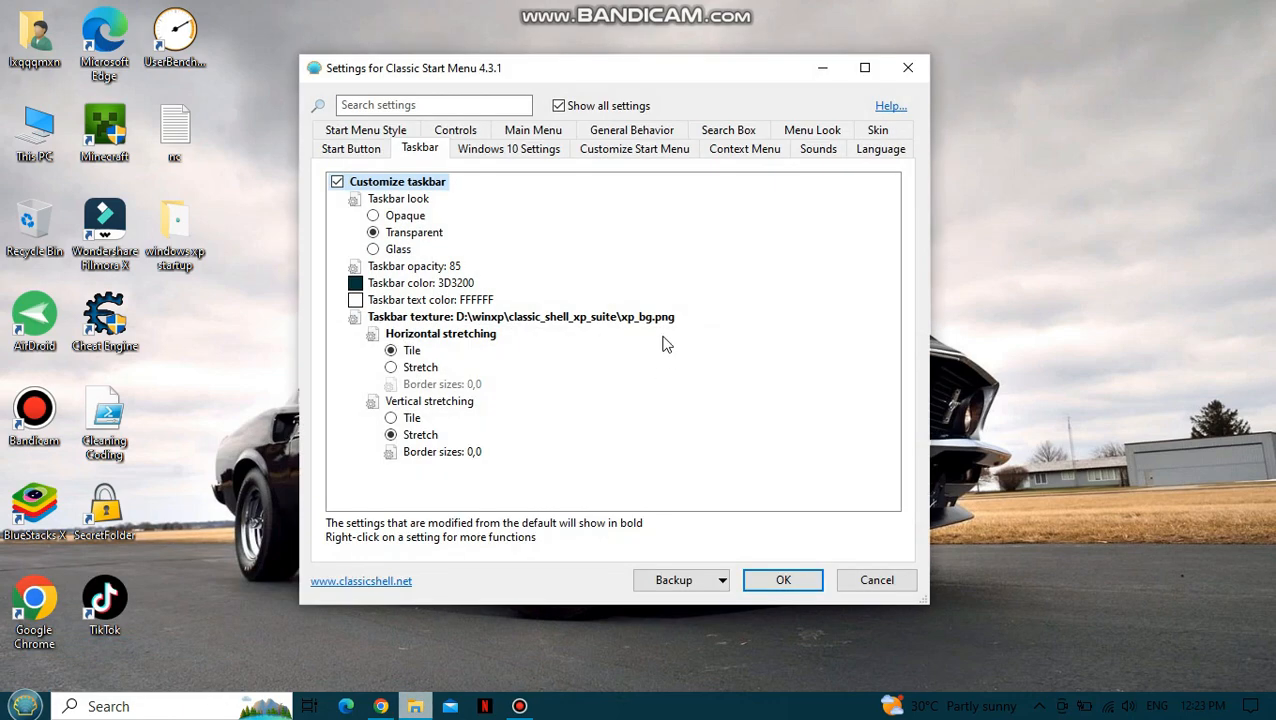
{"action": "left_click", "coordinate": [364, 130]}
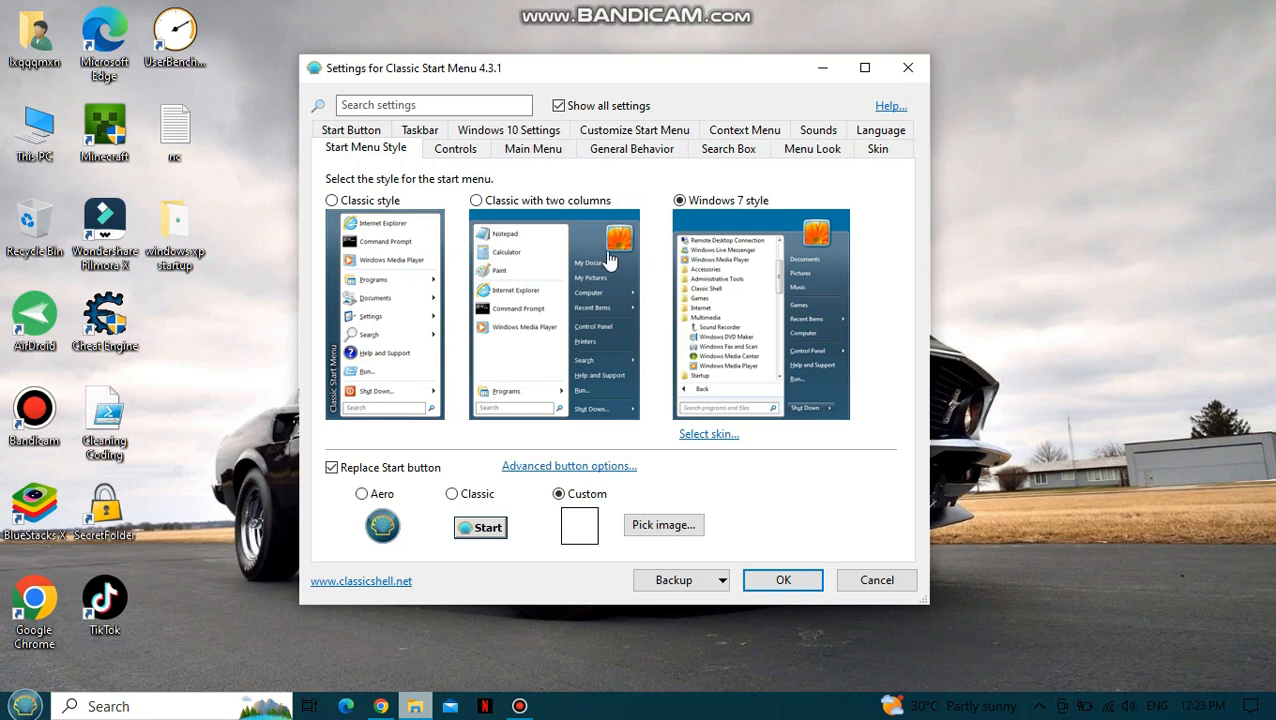
{"action": "left_click", "coordinate": [480, 202]}
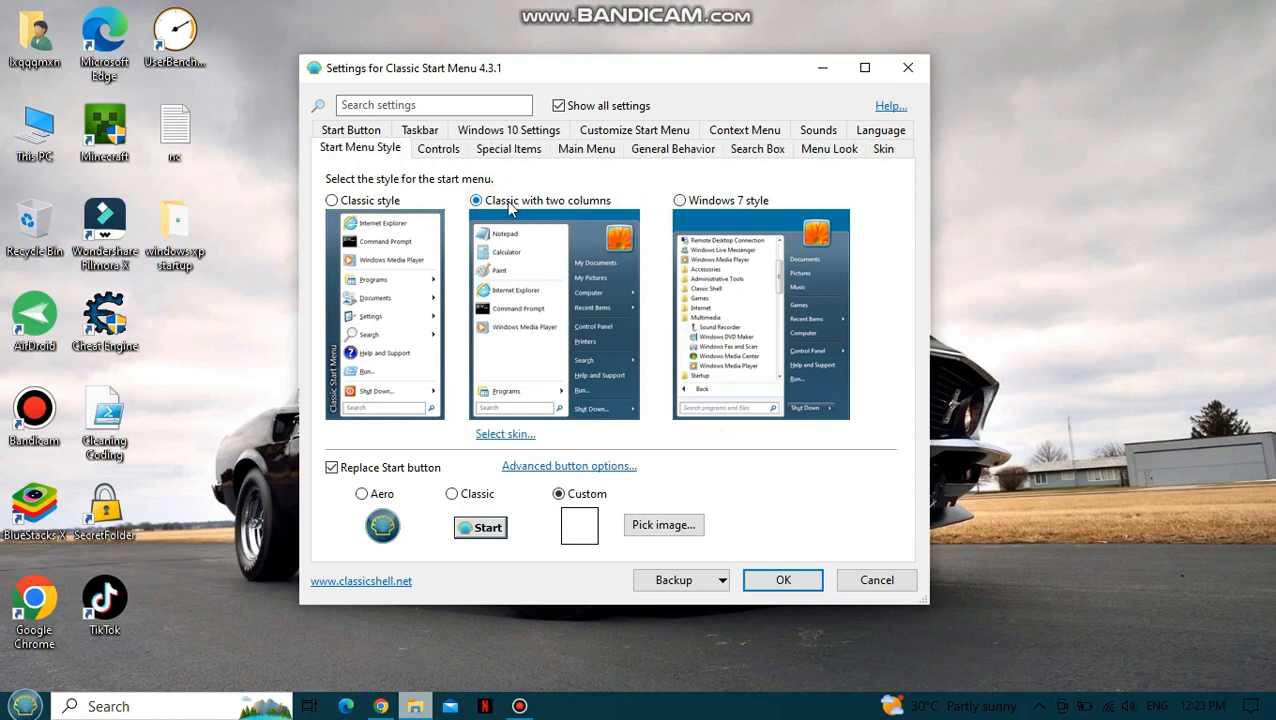
Switch the Customize taskbar option off and back on in the Classic Start Menu settings
{"action": "left_click", "coordinate": [420, 131]}
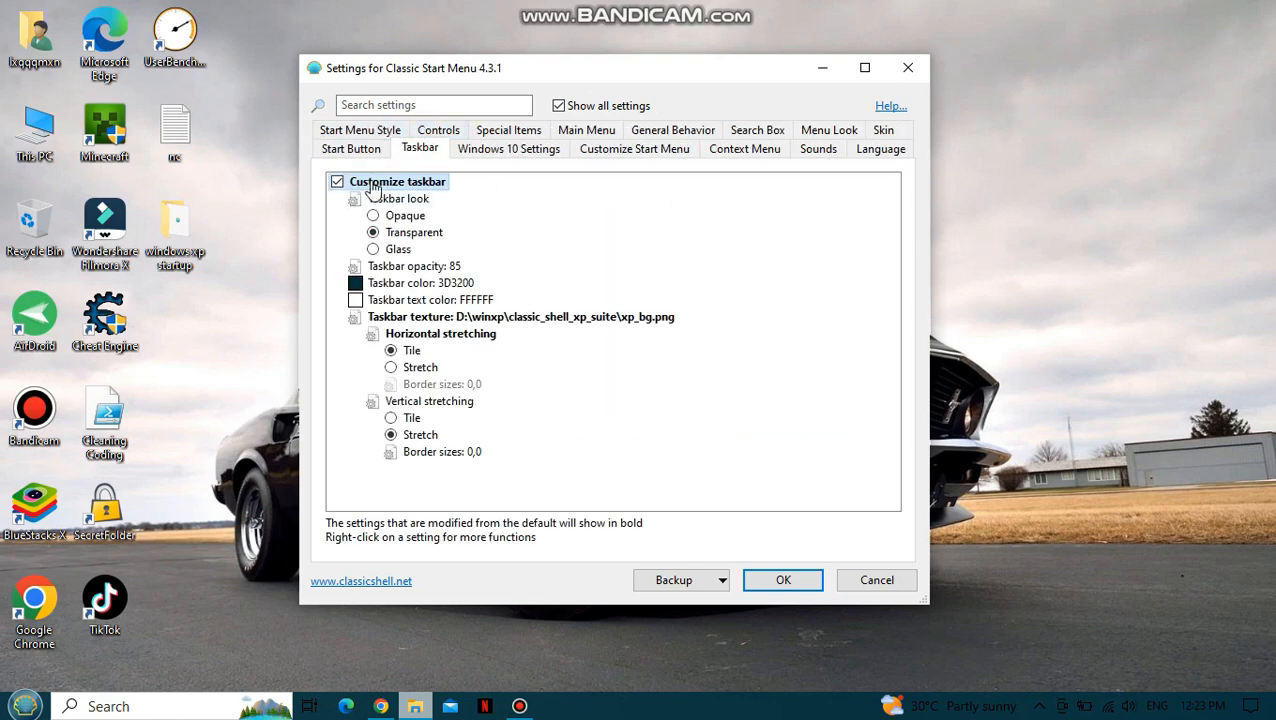
{"action": "left_click", "coordinate": [338, 183]}
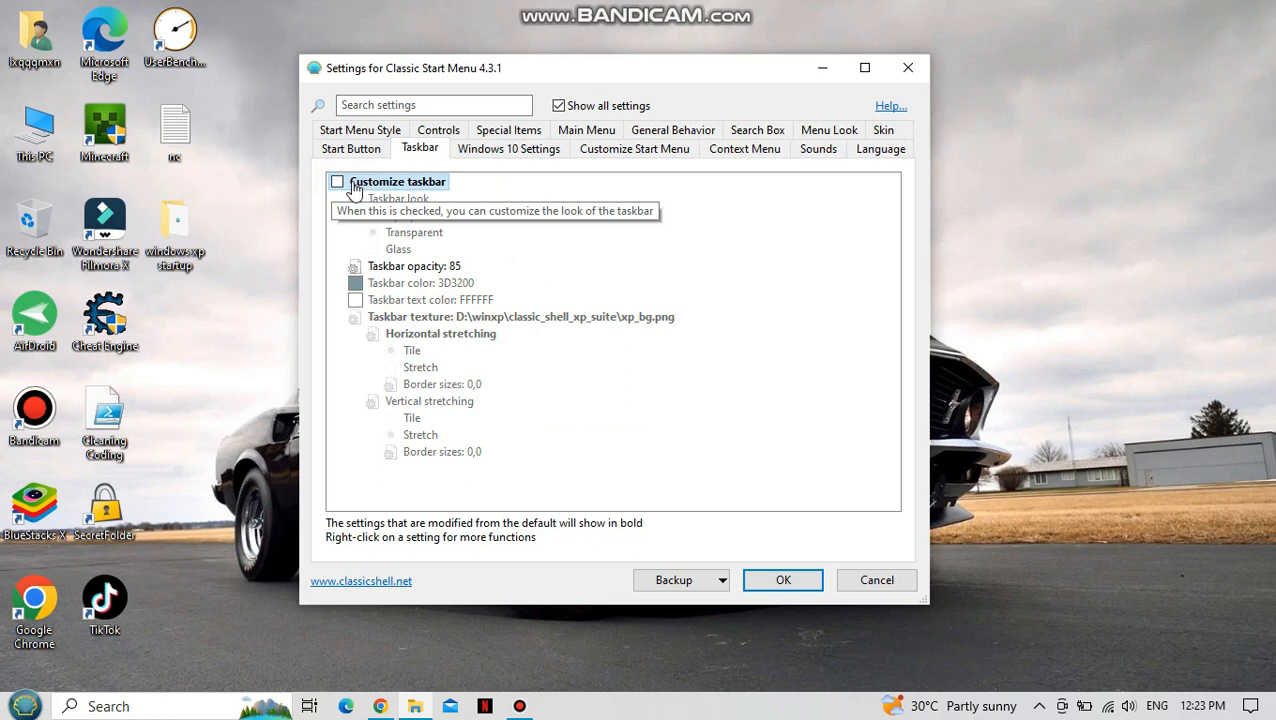
{"action": "left_click", "coordinate": [338, 182]}
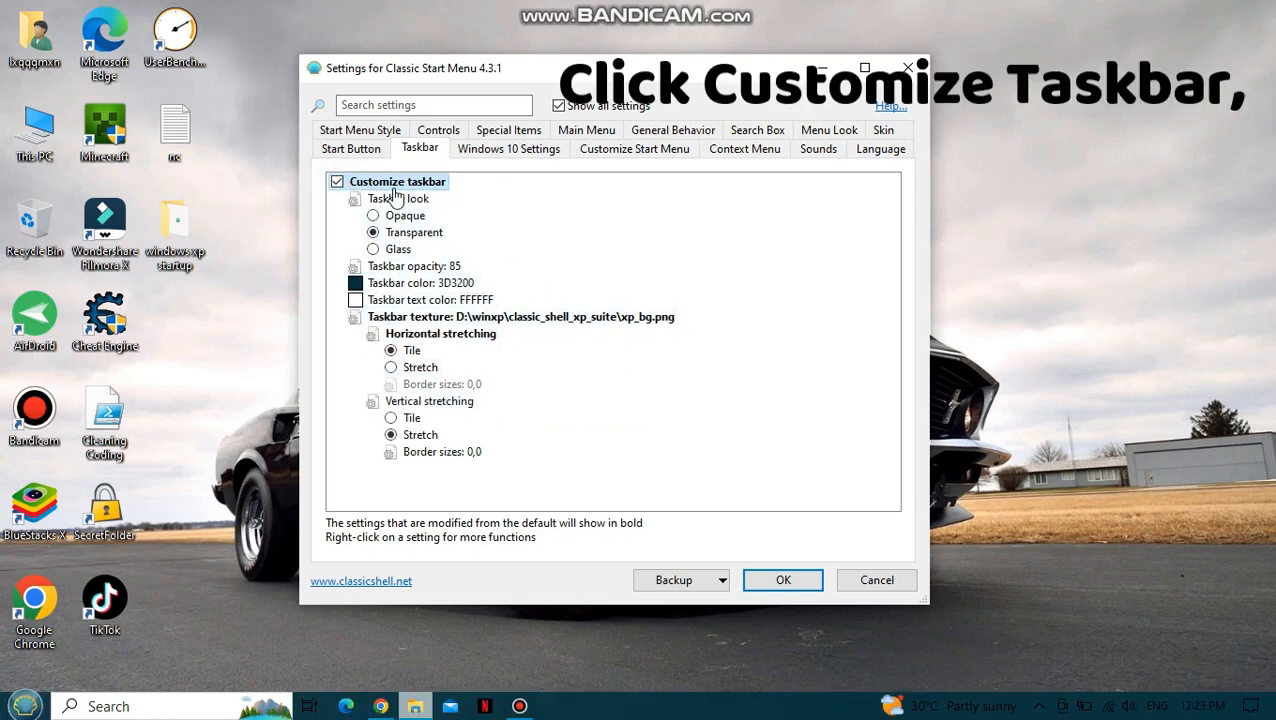
Set the taskbar texture to the xp_bg image from classic_shell_xp_suite inside the desktop's windows xp startup folder
{"action": "left_click", "coordinate": [539, 316]}
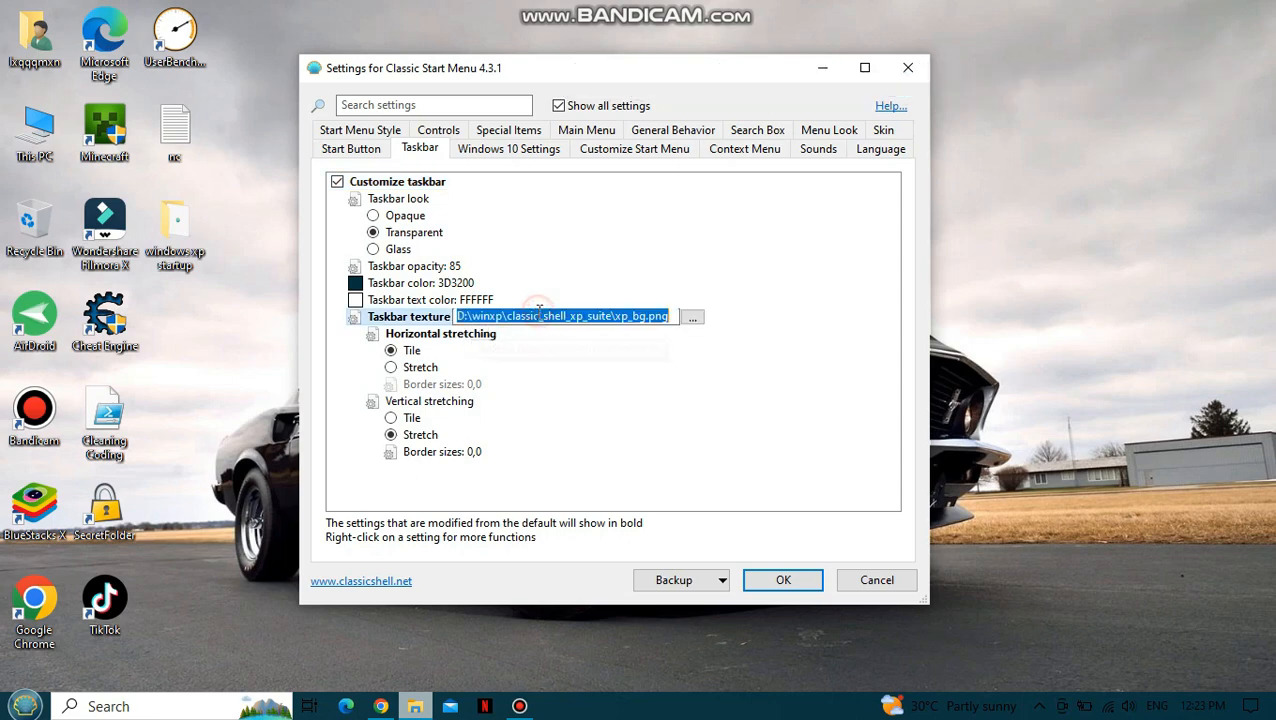
{"action": "left_click", "coordinate": [694, 317]}
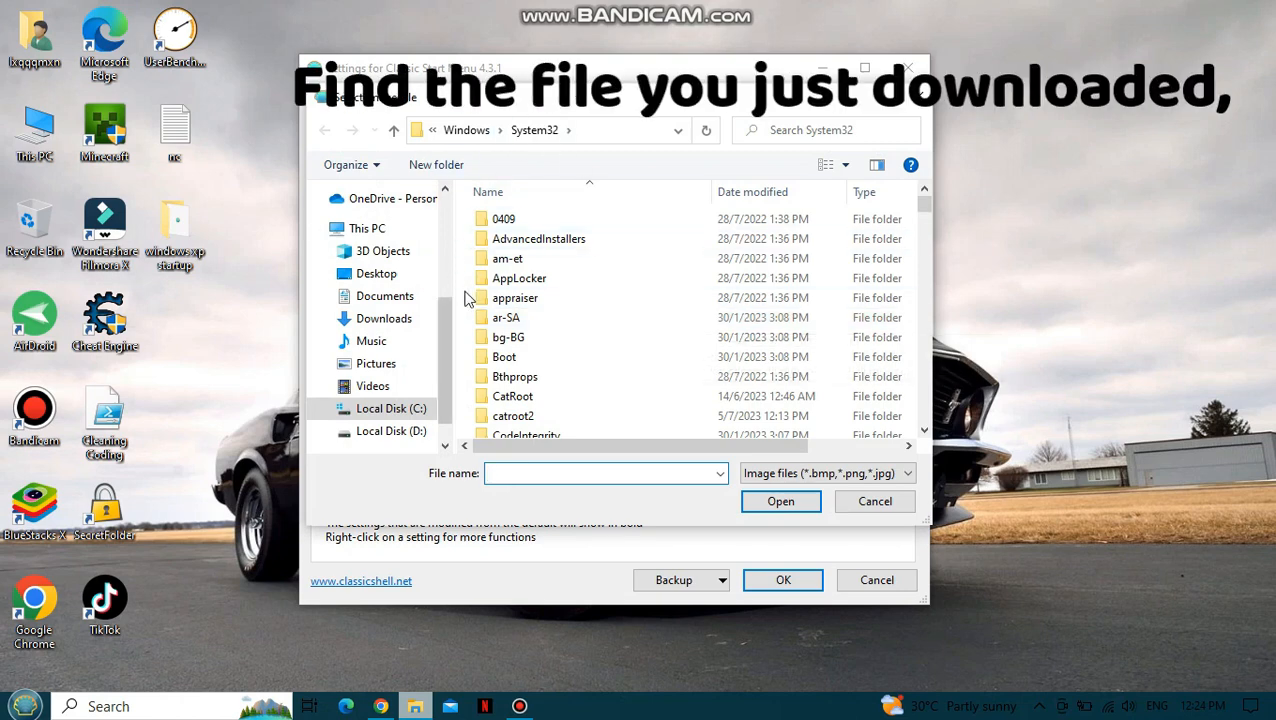
{"action": "left_click", "coordinate": [396, 284]}
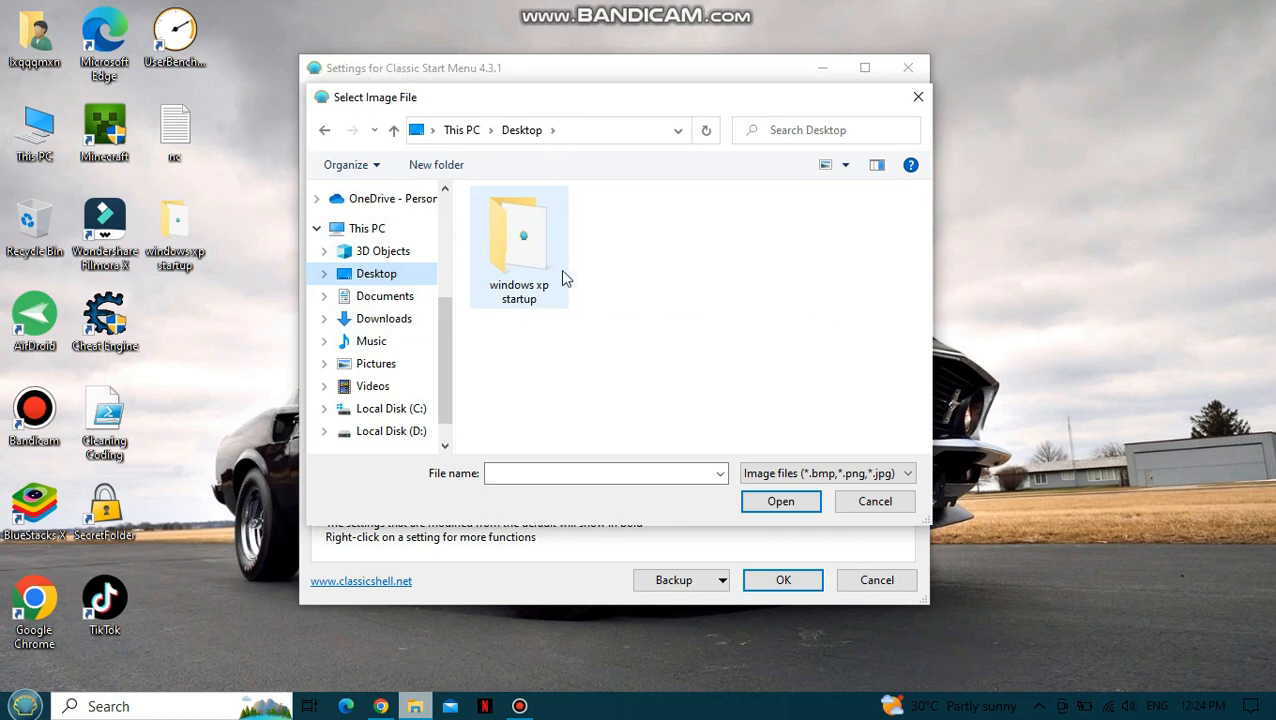
{"action": "double_click", "coordinate": [533, 256]}
{"action": "double_click", "coordinate": [575, 229]}
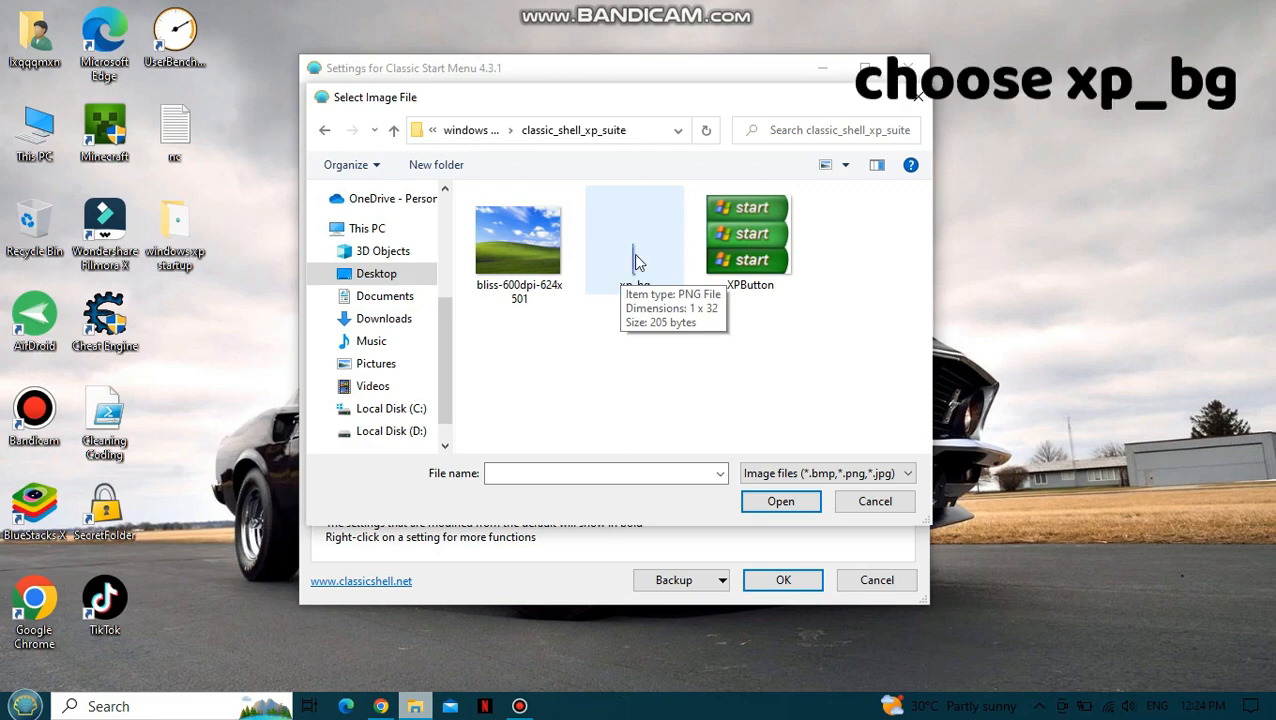
{"action": "left_click", "coordinate": [641, 246]}
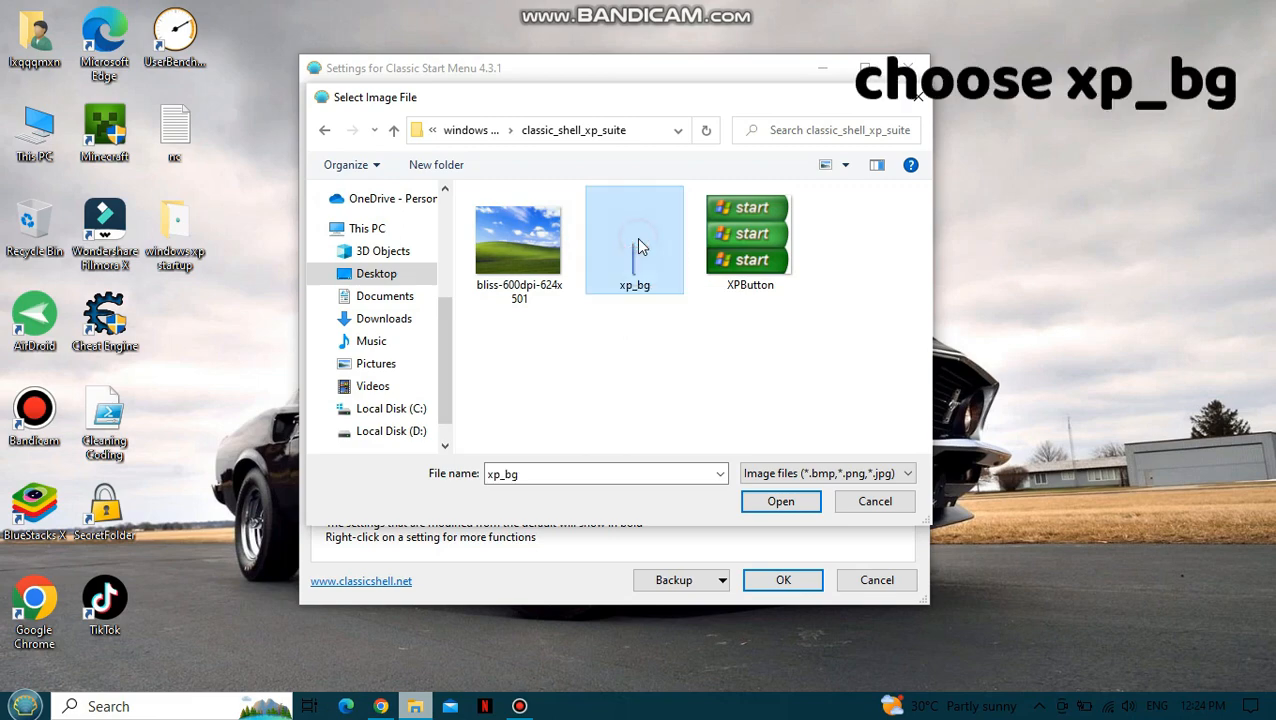
{"action": "left_click", "coordinate": [781, 502]}
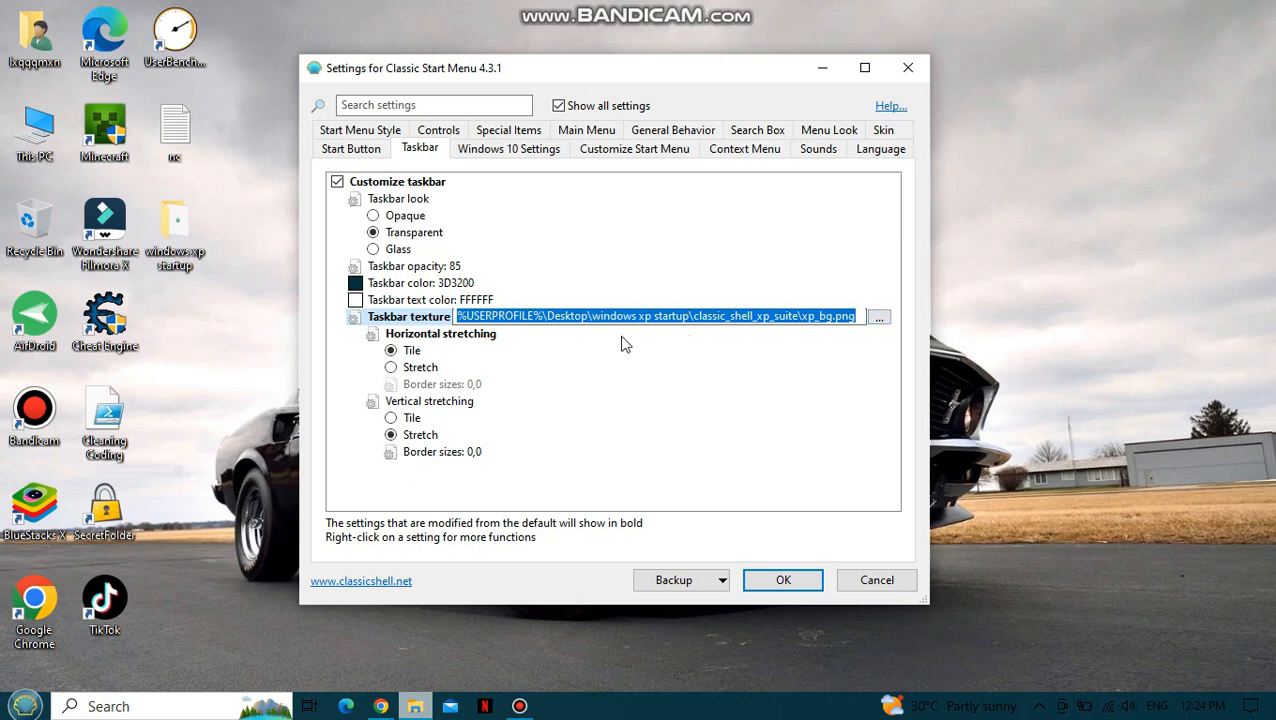
Set the taskbar texture's horizontal stretching to Tile and save the settings, refreshing the desktop
{"action": "left_click", "coordinate": [398, 346]}
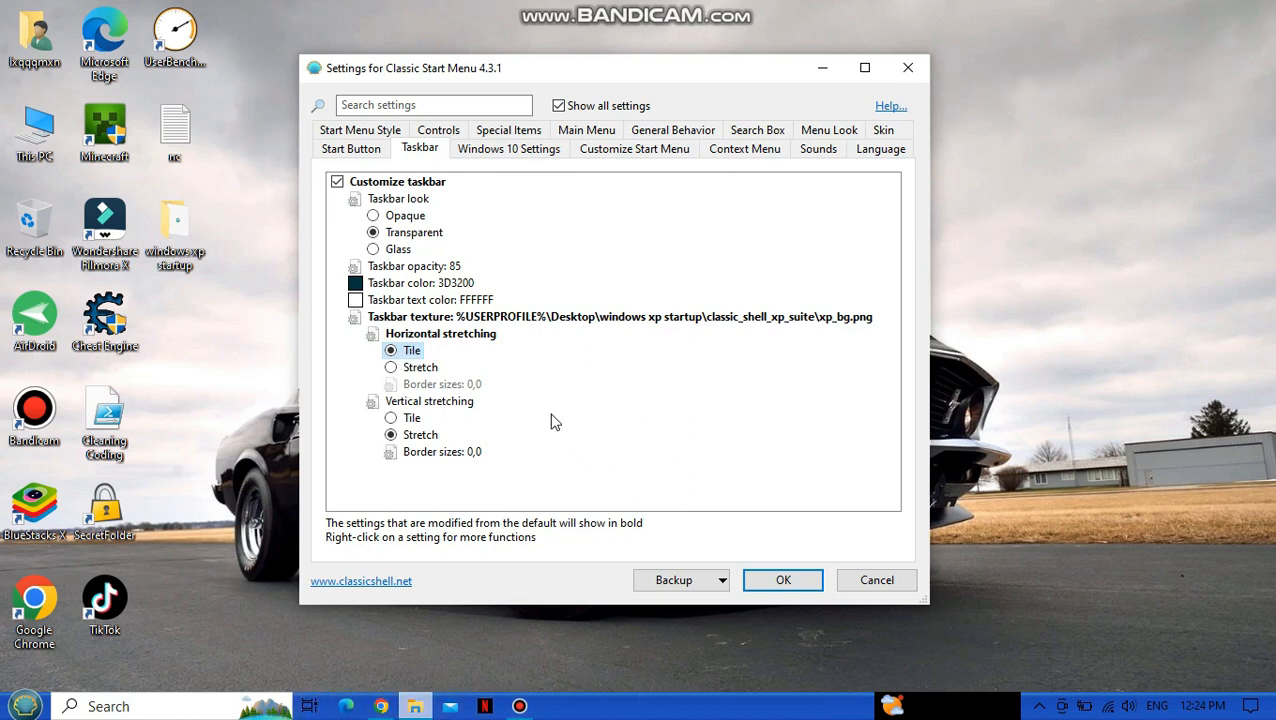
{"action": "left_click", "coordinate": [785, 587]}
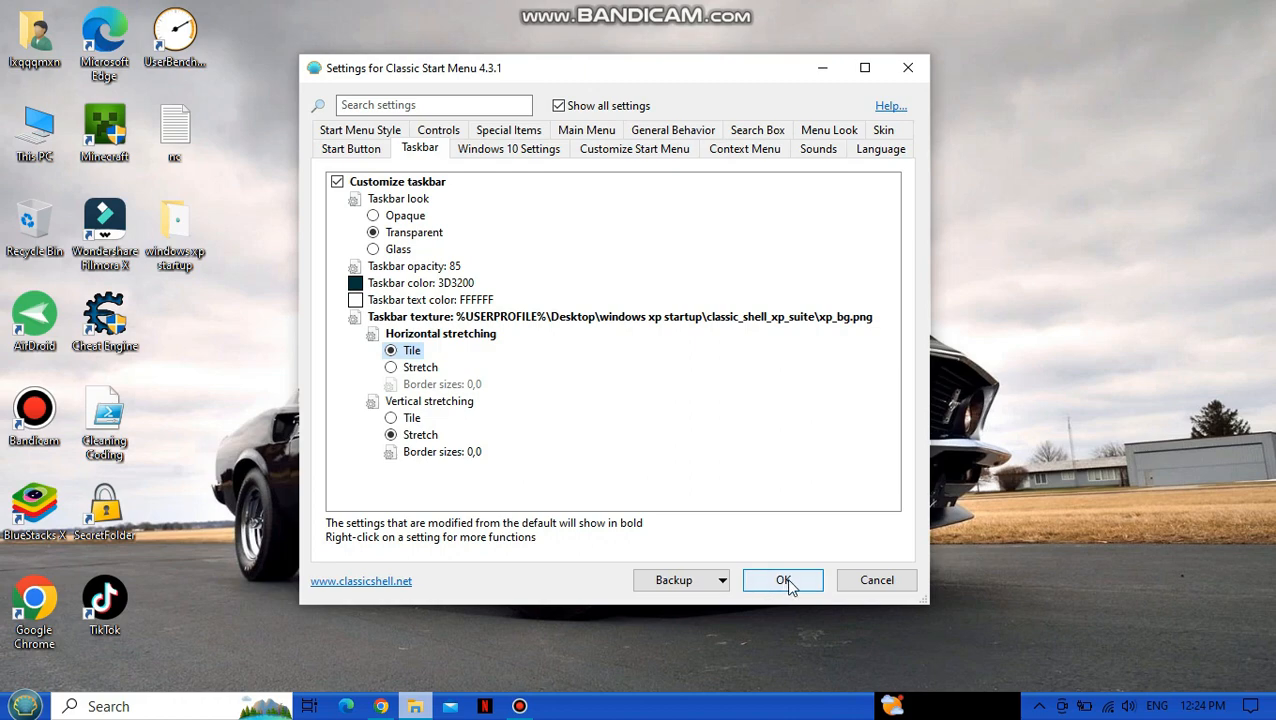
{"action": "left_click", "coordinate": [778, 581]}
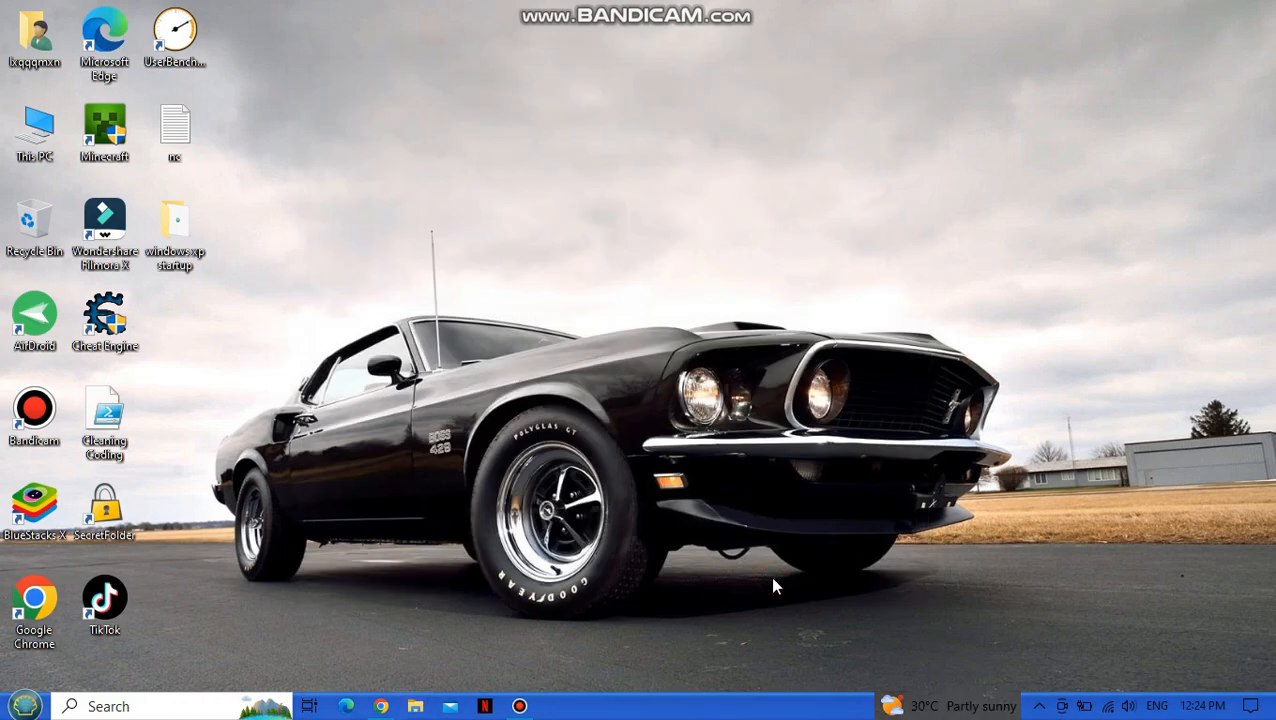
{"action": "right_click", "coordinate": [427, 212]}
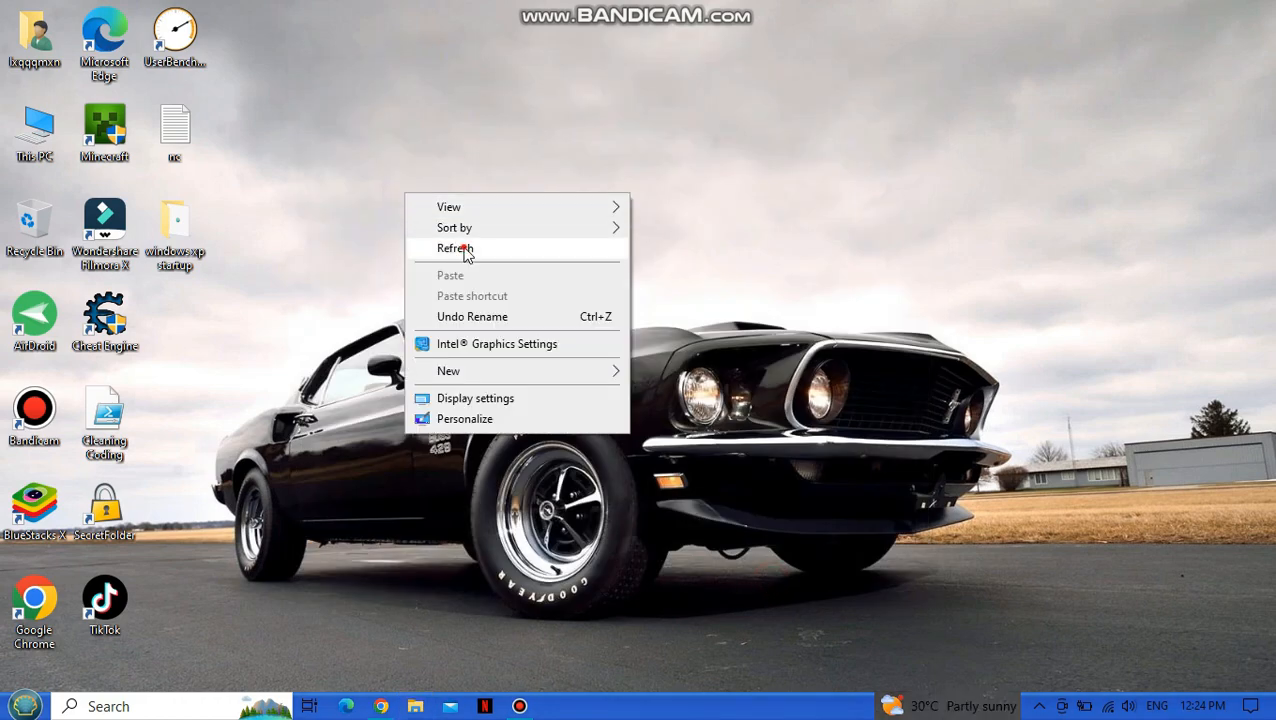
{"action": "left_click", "coordinate": [507, 250]}
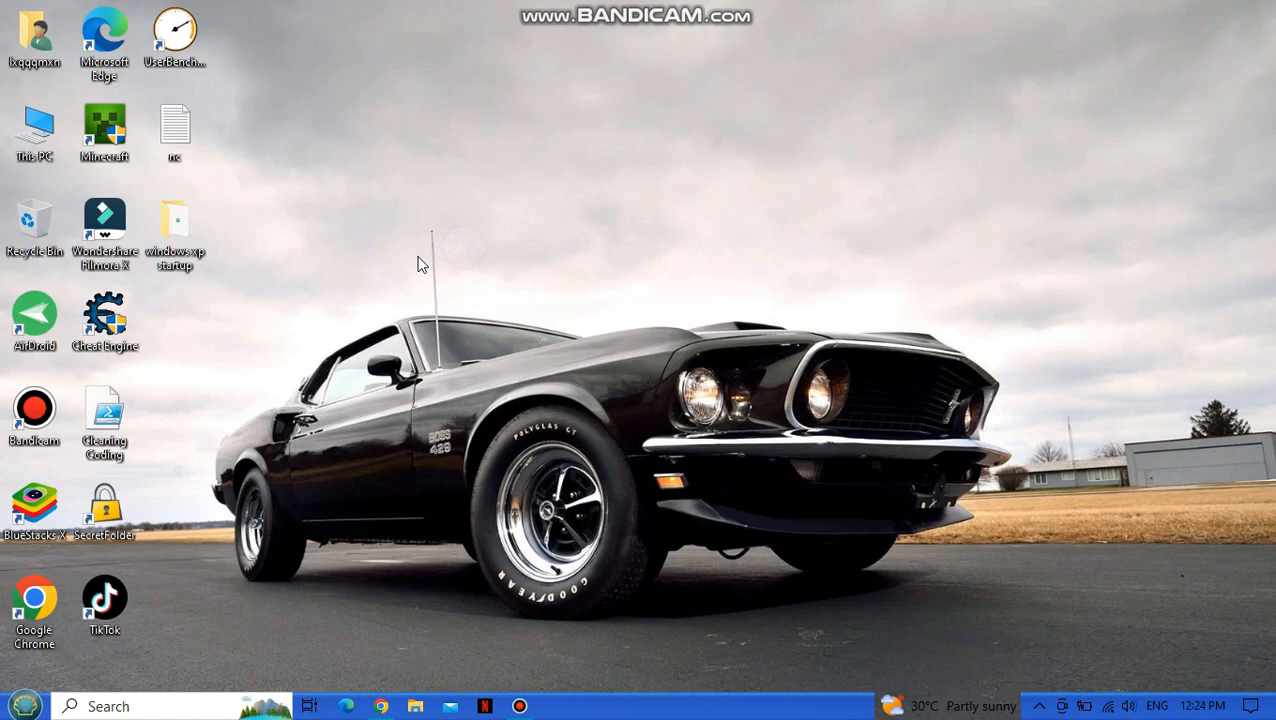
Open the start button options in the Classic Start Menu settings and switch Replace Start button off and back on
{"action": "right_click", "coordinate": [36, 708]}
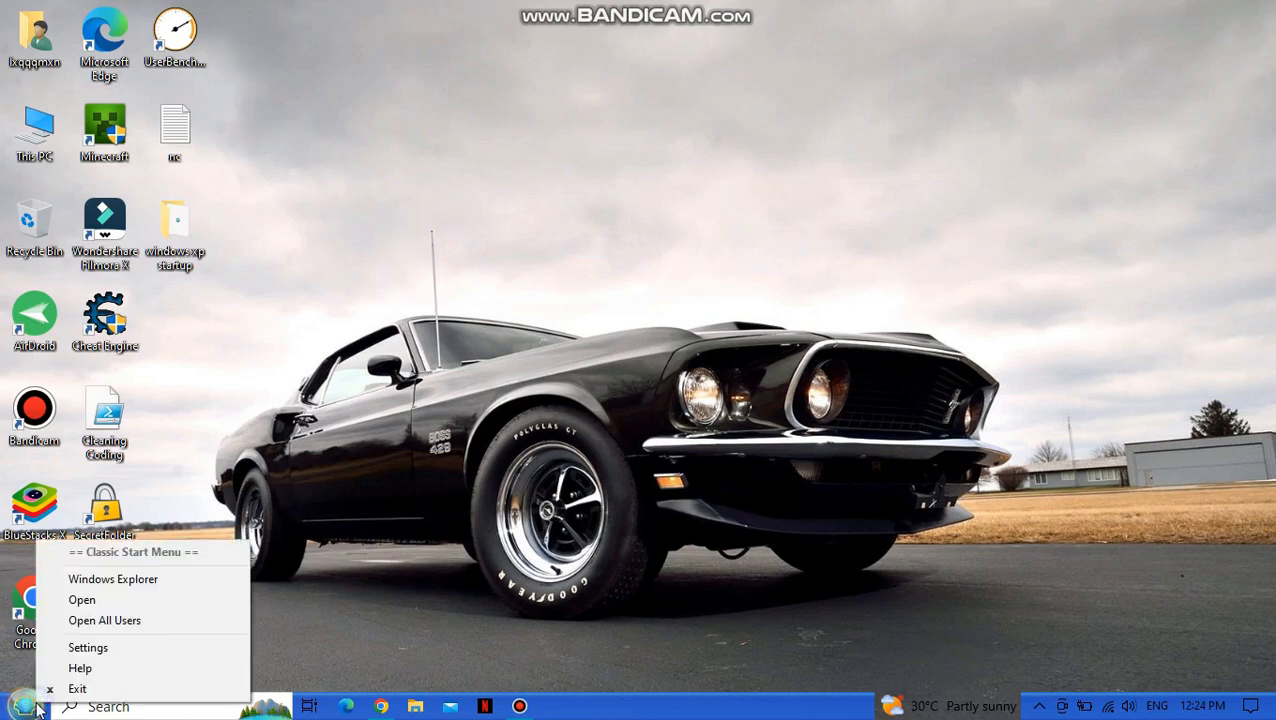
{"action": "left_click", "coordinate": [96, 649]}
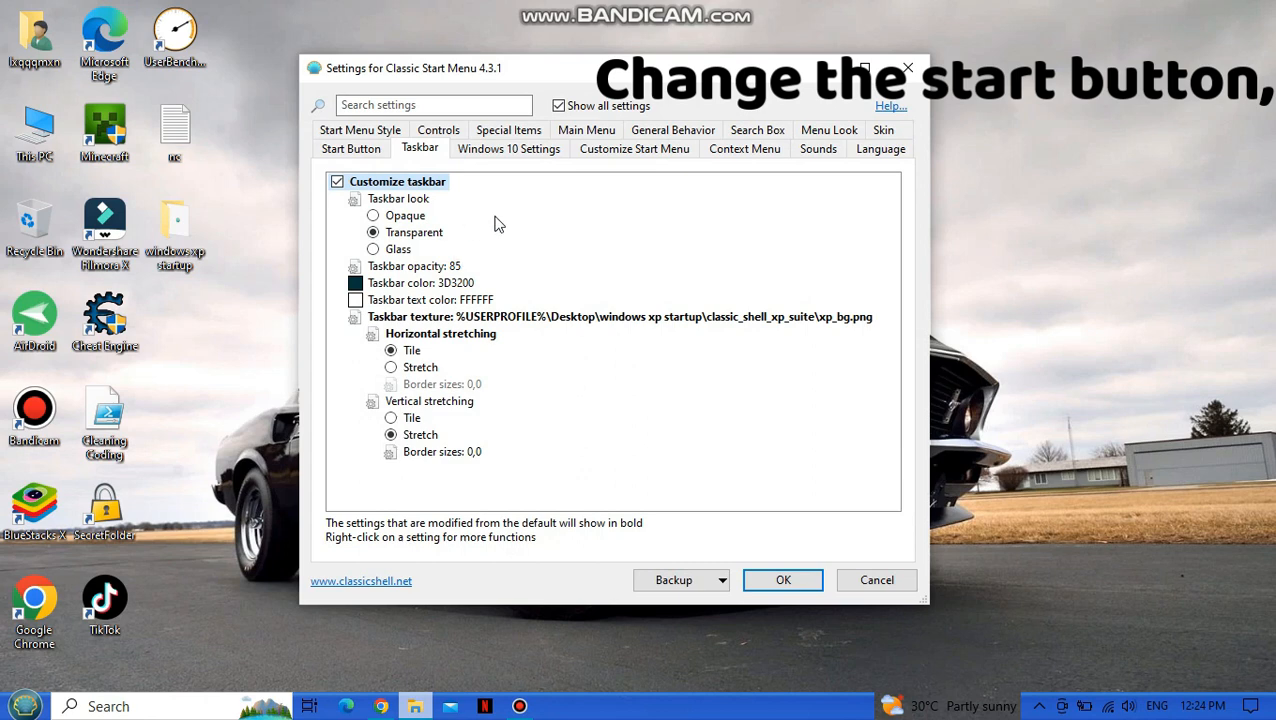
{"action": "left_click", "coordinate": [351, 152]}
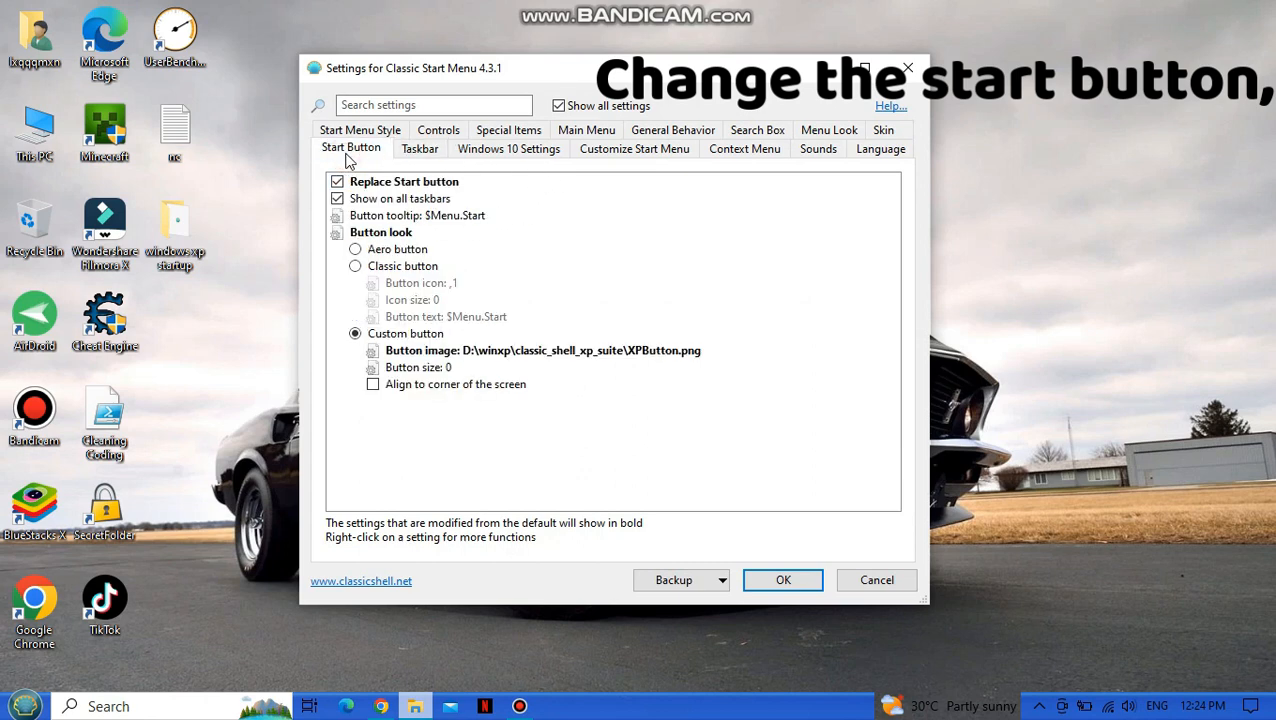
{"action": "left_click", "coordinate": [389, 181]}
{"action": "left_click", "coordinate": [338, 182]}
{"action": "left_click", "coordinate": [338, 182]}
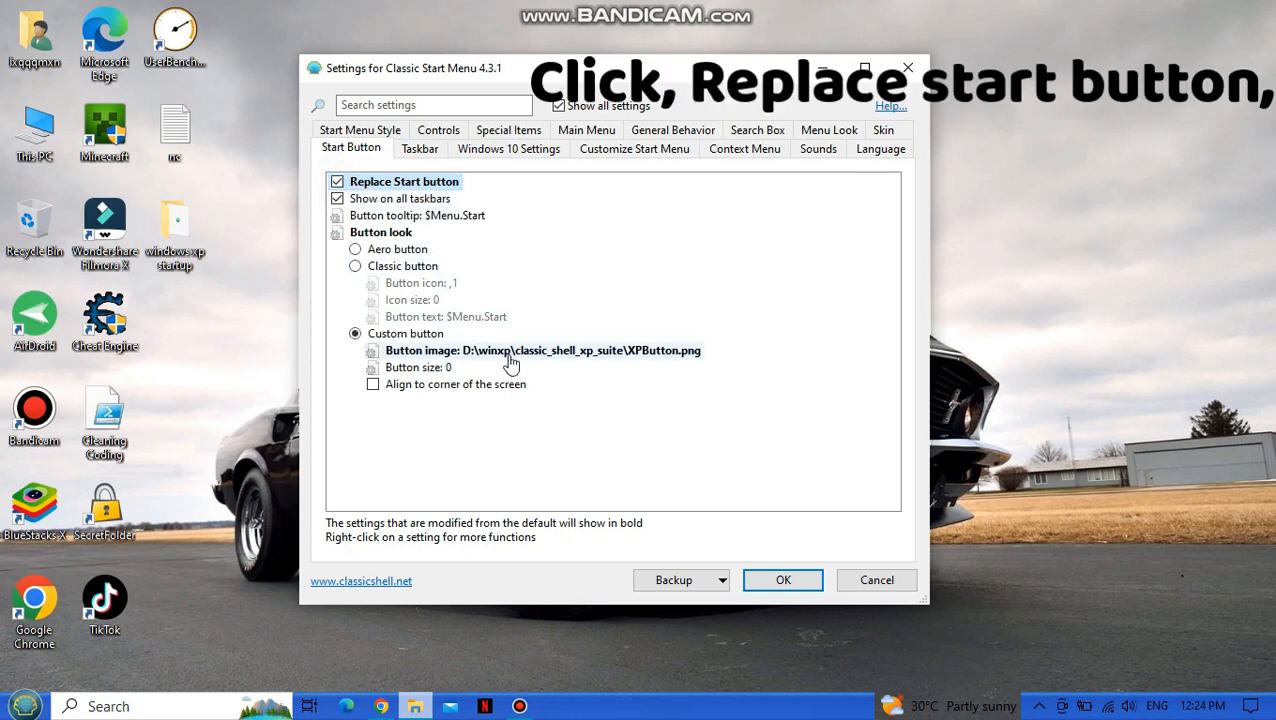
Set the custom start button image to XPButton from classic_shell_xp_suite and save the settings, refreshing the desktop
{"action": "left_click", "coordinate": [554, 358]}
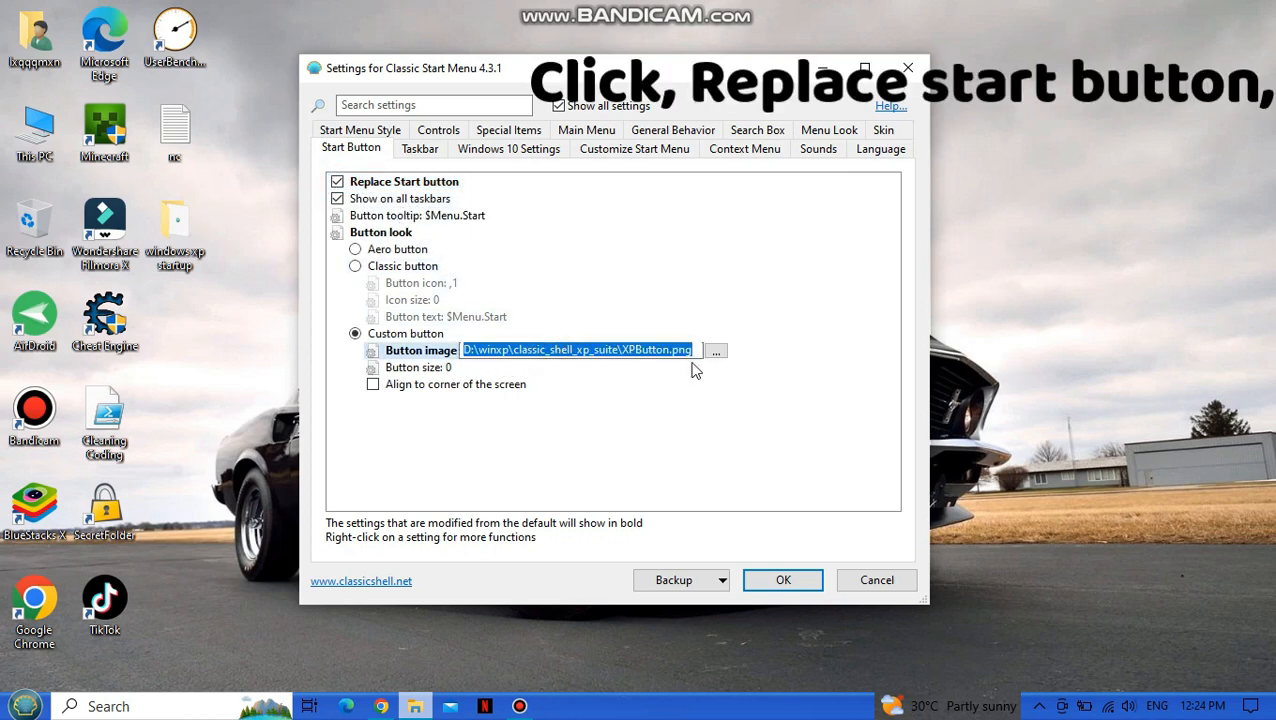
{"action": "left_click", "coordinate": [719, 353]}
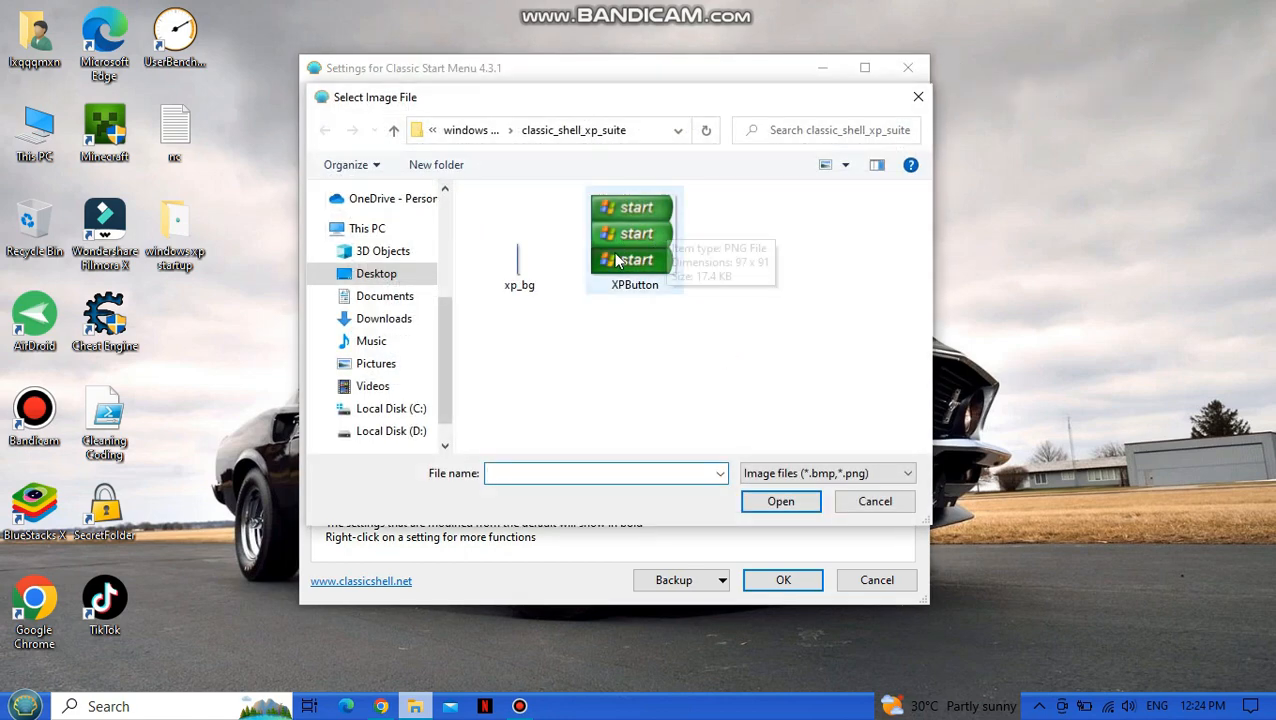
{"action": "left_click", "coordinate": [636, 238]}
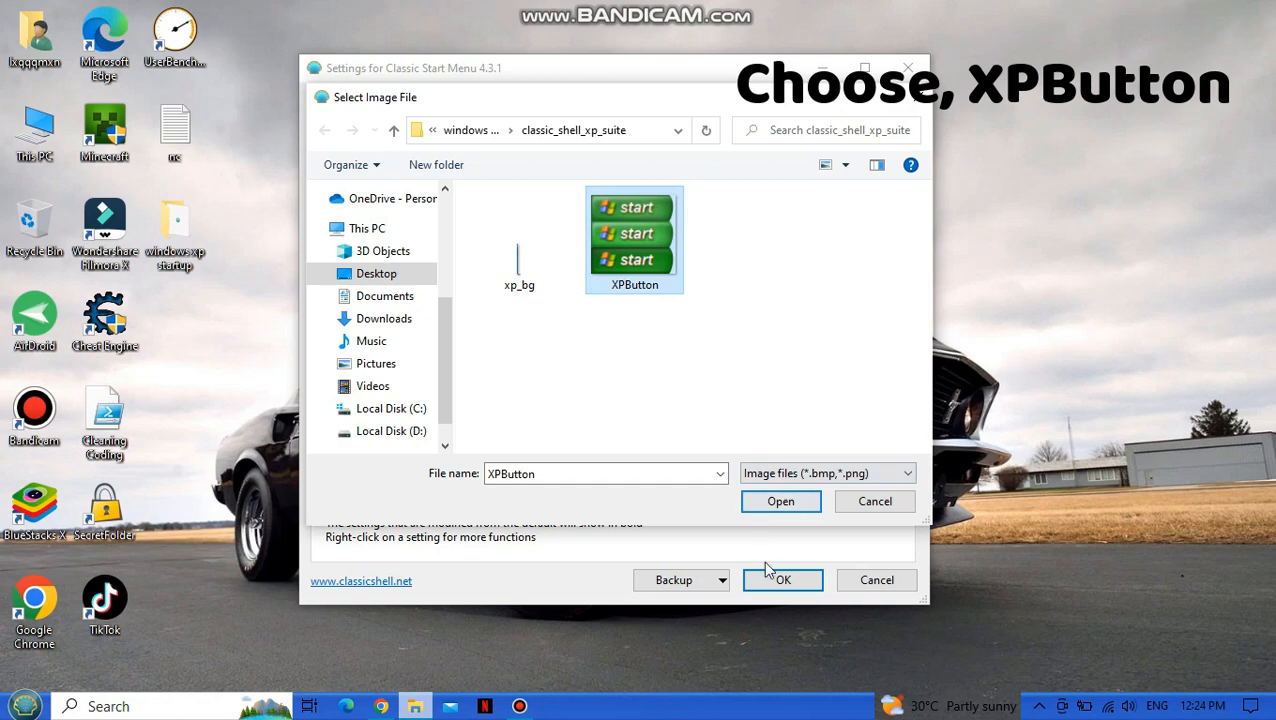
{"action": "left_click", "coordinate": [773, 508]}
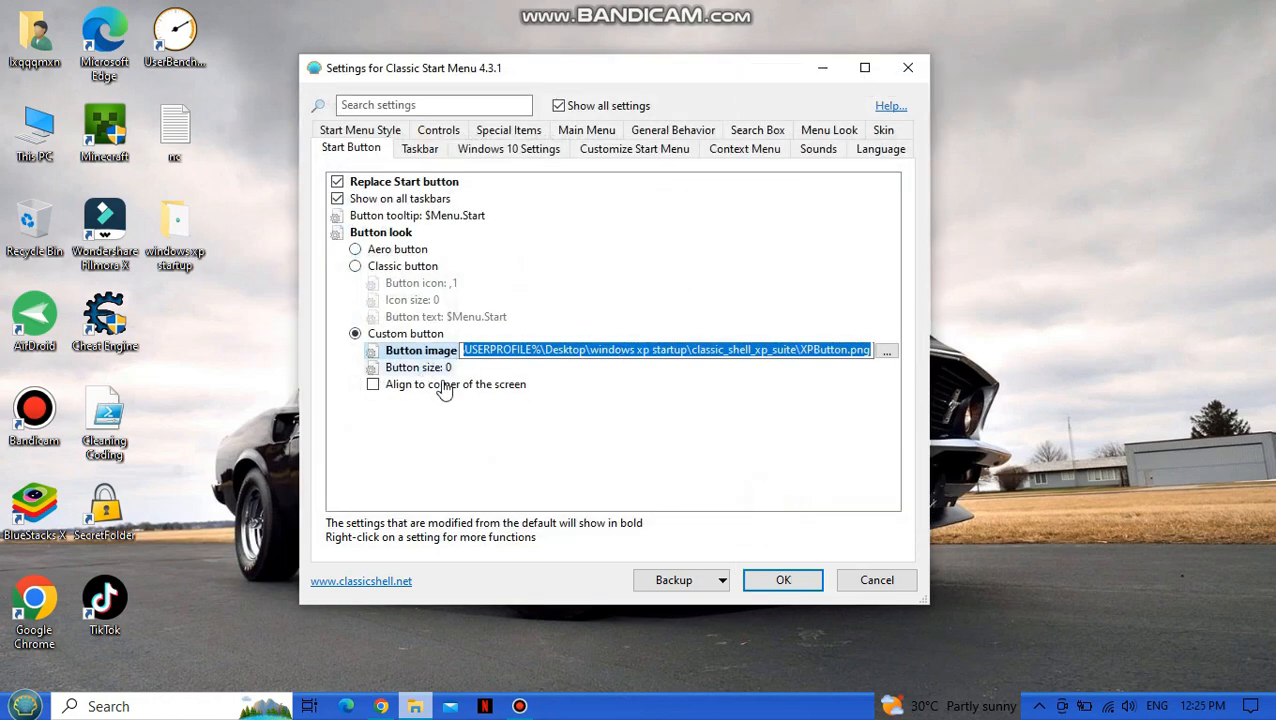
{"action": "left_click", "coordinate": [783, 580]}
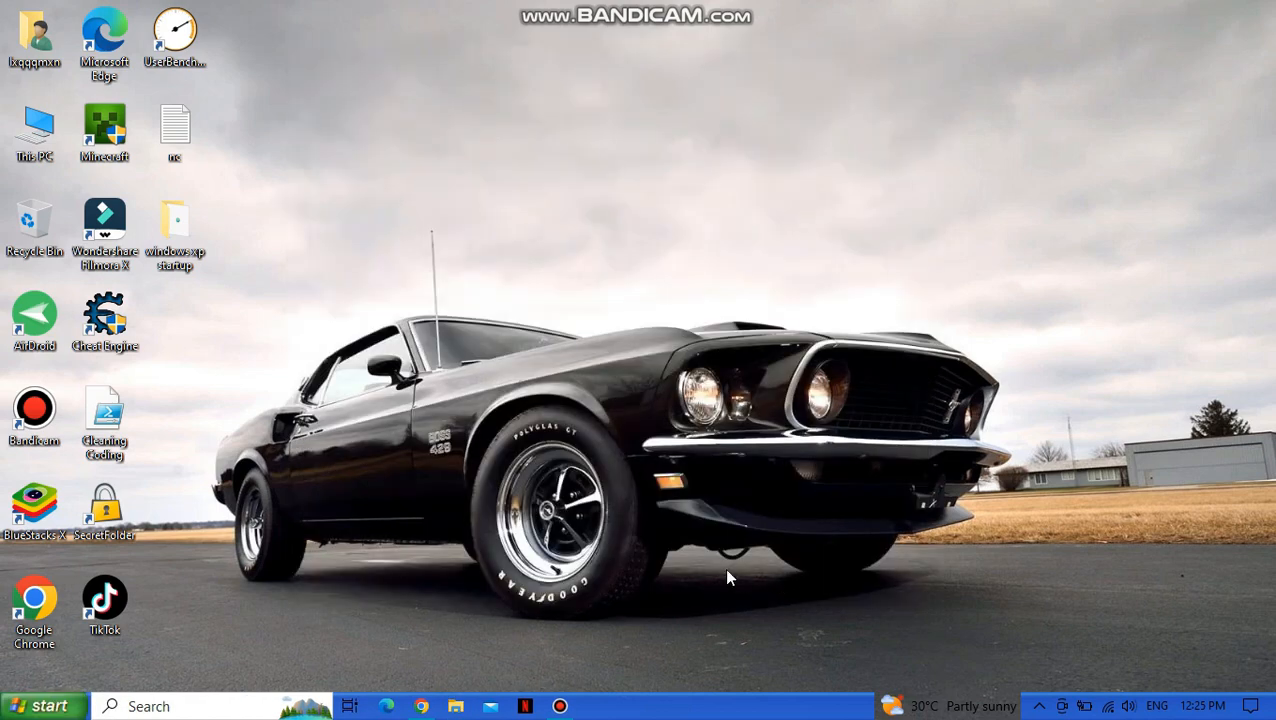
{"action": "right_click", "coordinate": [561, 182]}
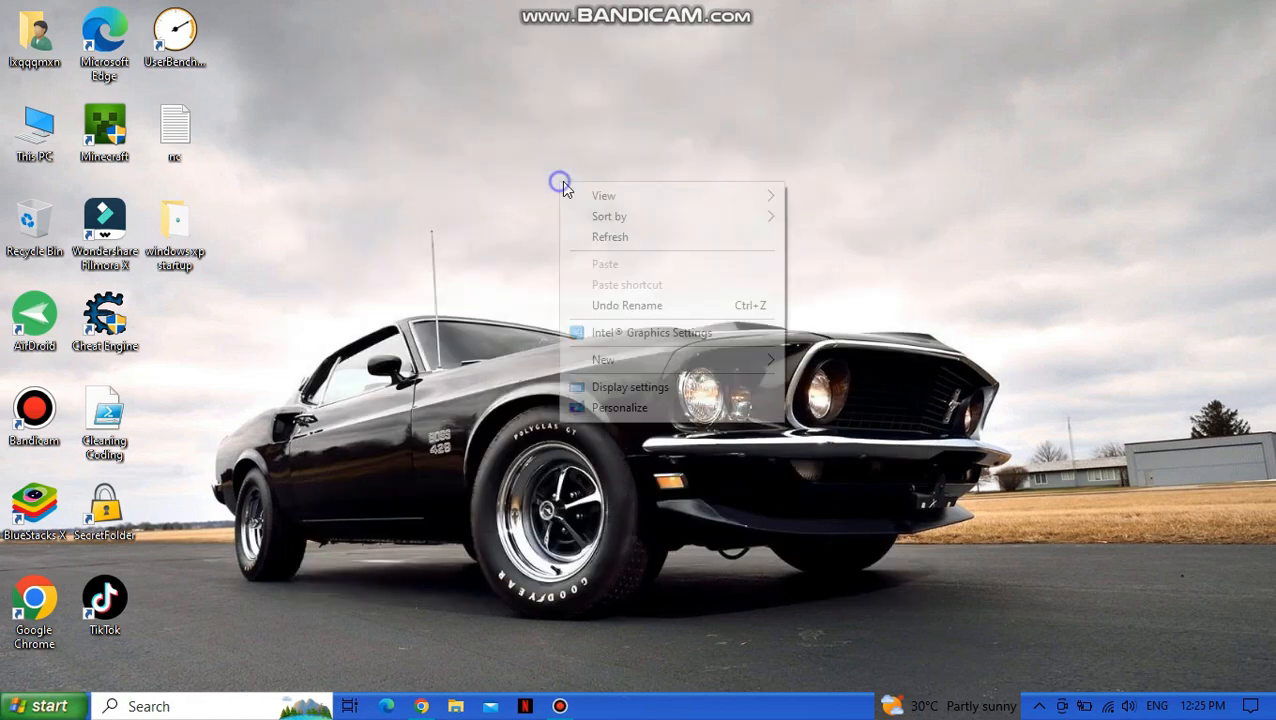
{"action": "left_click", "coordinate": [618, 240]}
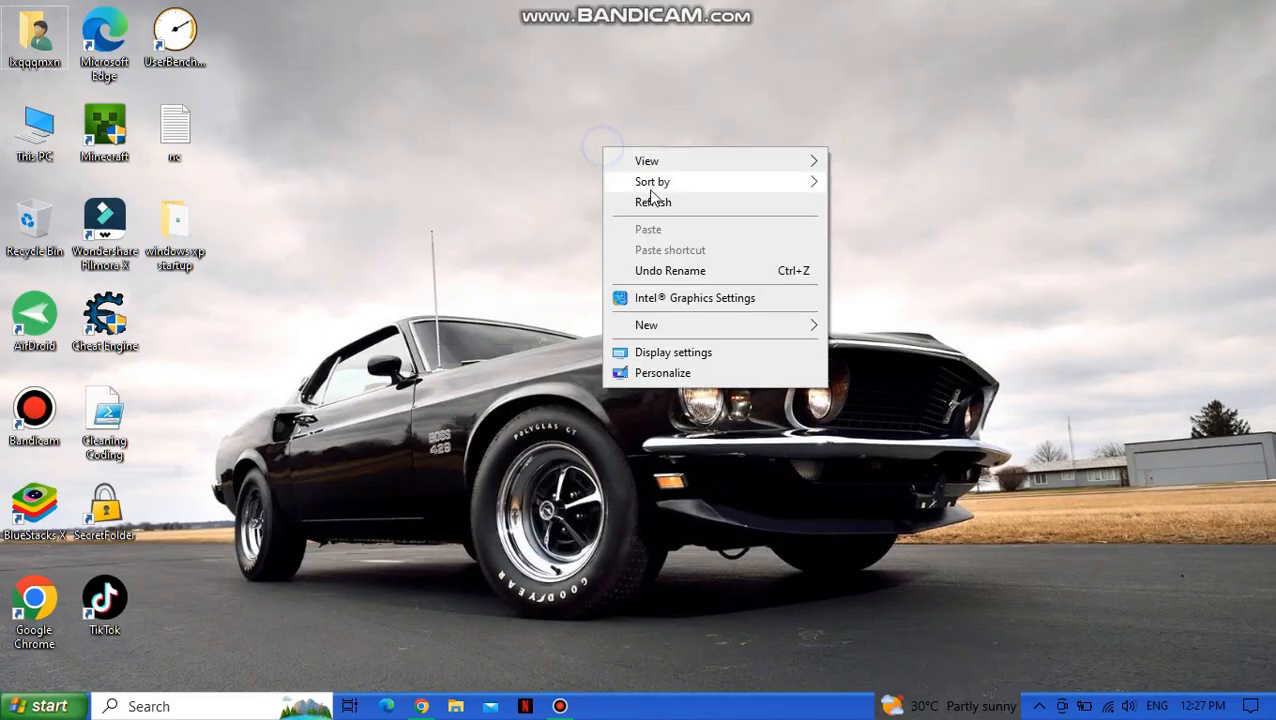
{"action": "left_click", "coordinate": [652, 200]}
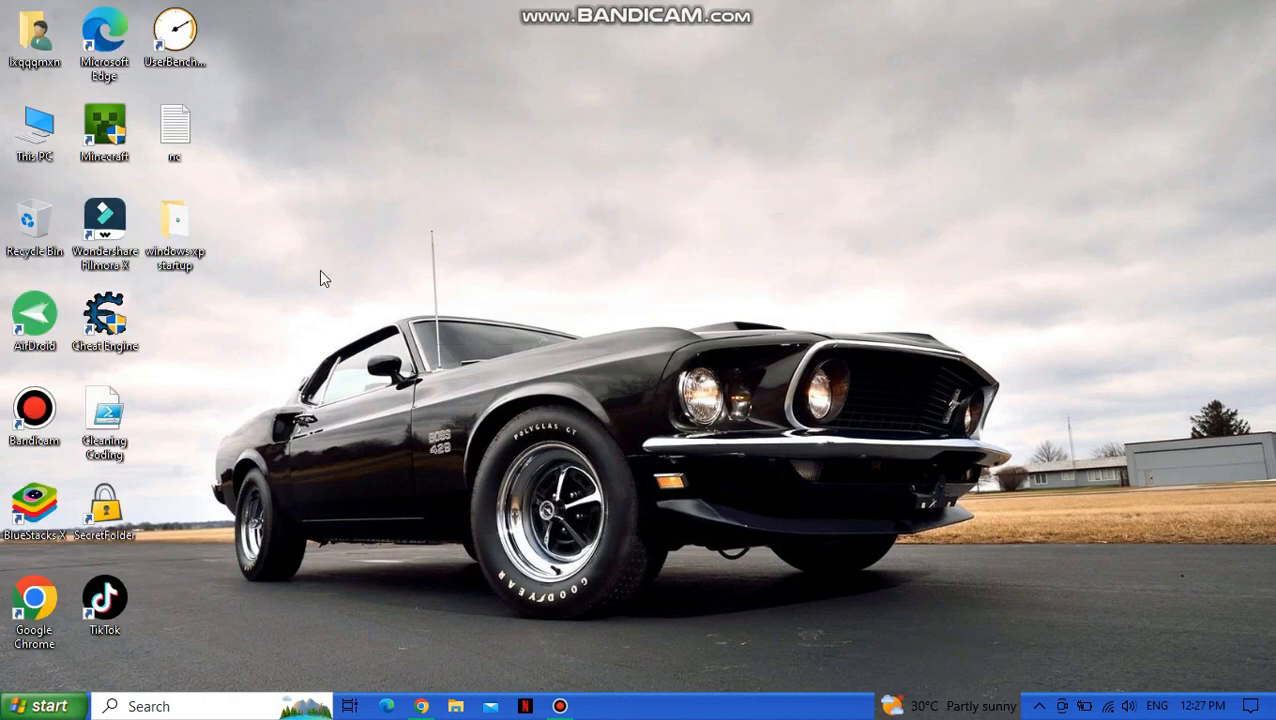
Open bliss-600dpi-624x501.jpg from the classic_shell_xp_suite folder and set it as the desktop background, minimizing the open windows
{"action": "double_click", "coordinate": [185, 230]}
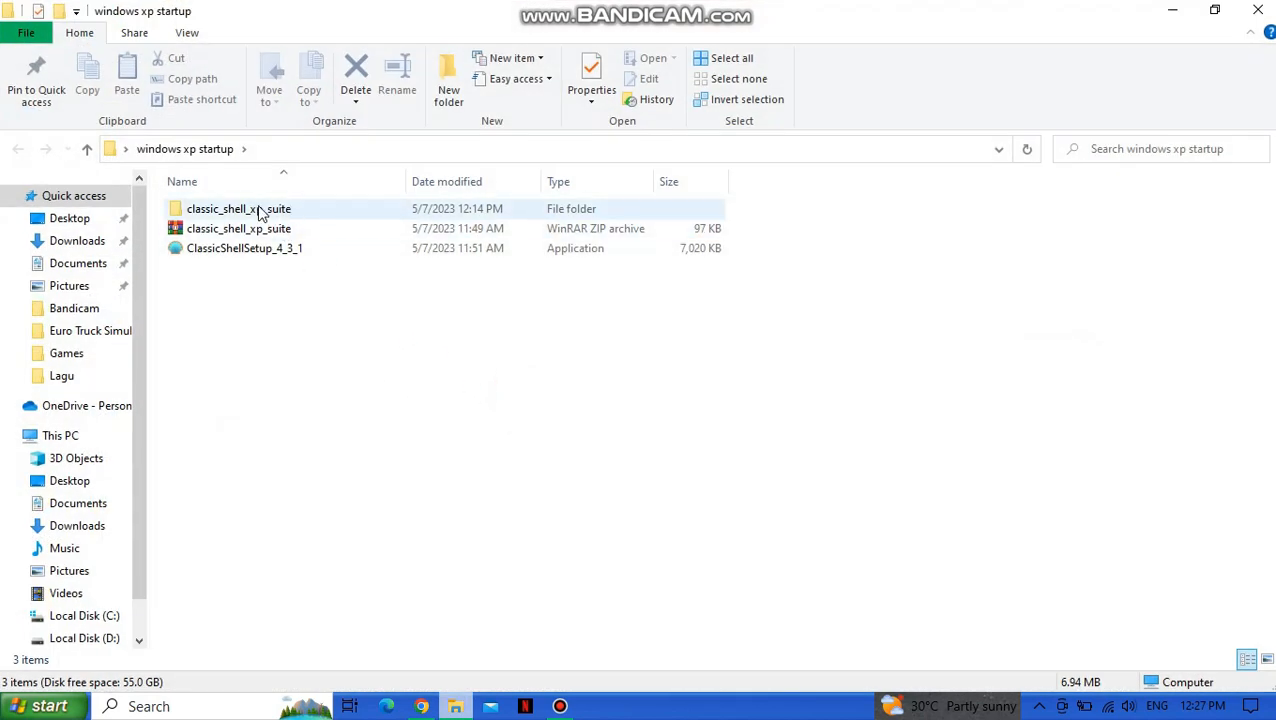
{"action": "double_click", "coordinate": [260, 213]}
{"action": "double_click", "coordinate": [218, 230]}
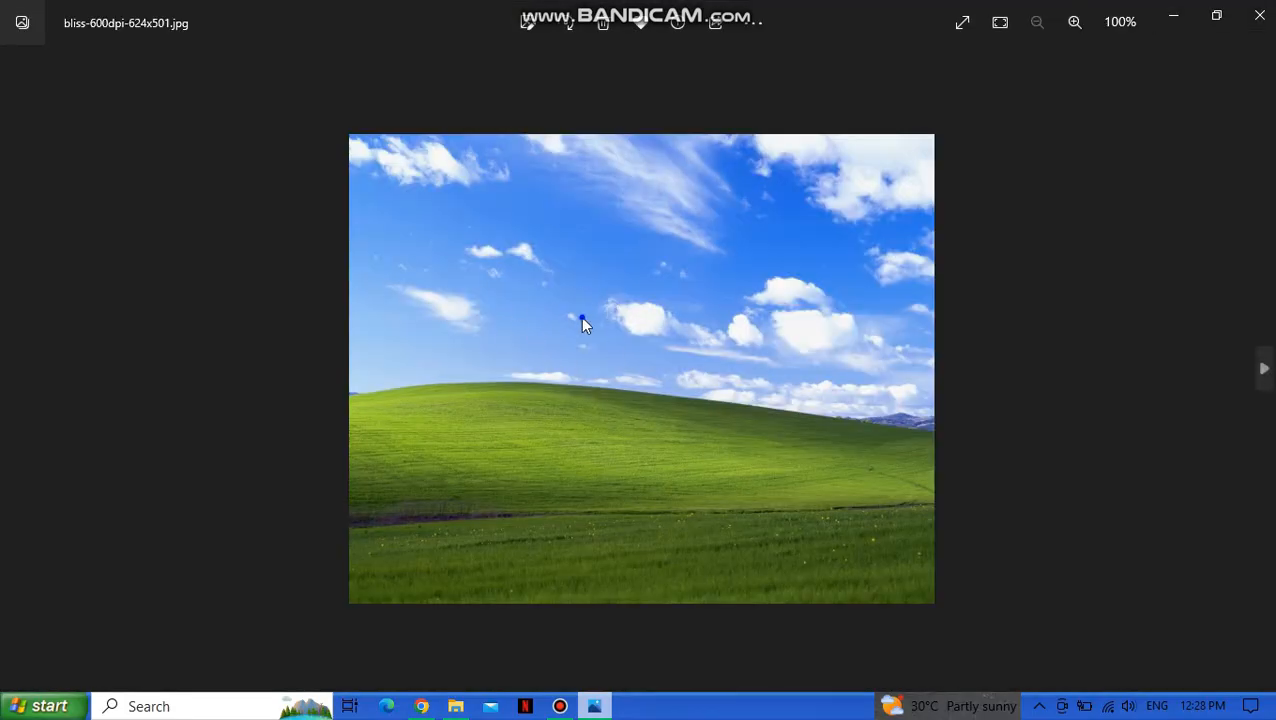
{"action": "right_click", "coordinate": [582, 318]}
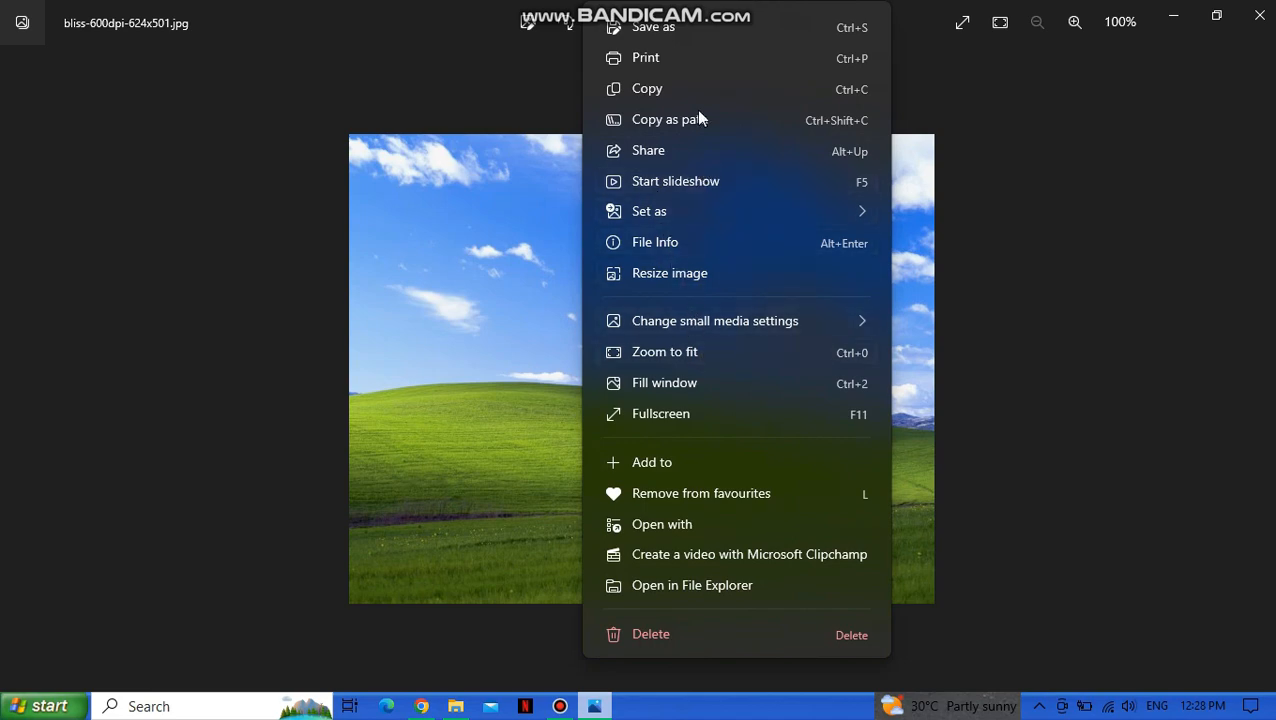
{"action": "mouse_move", "coordinate": [726, 212]}
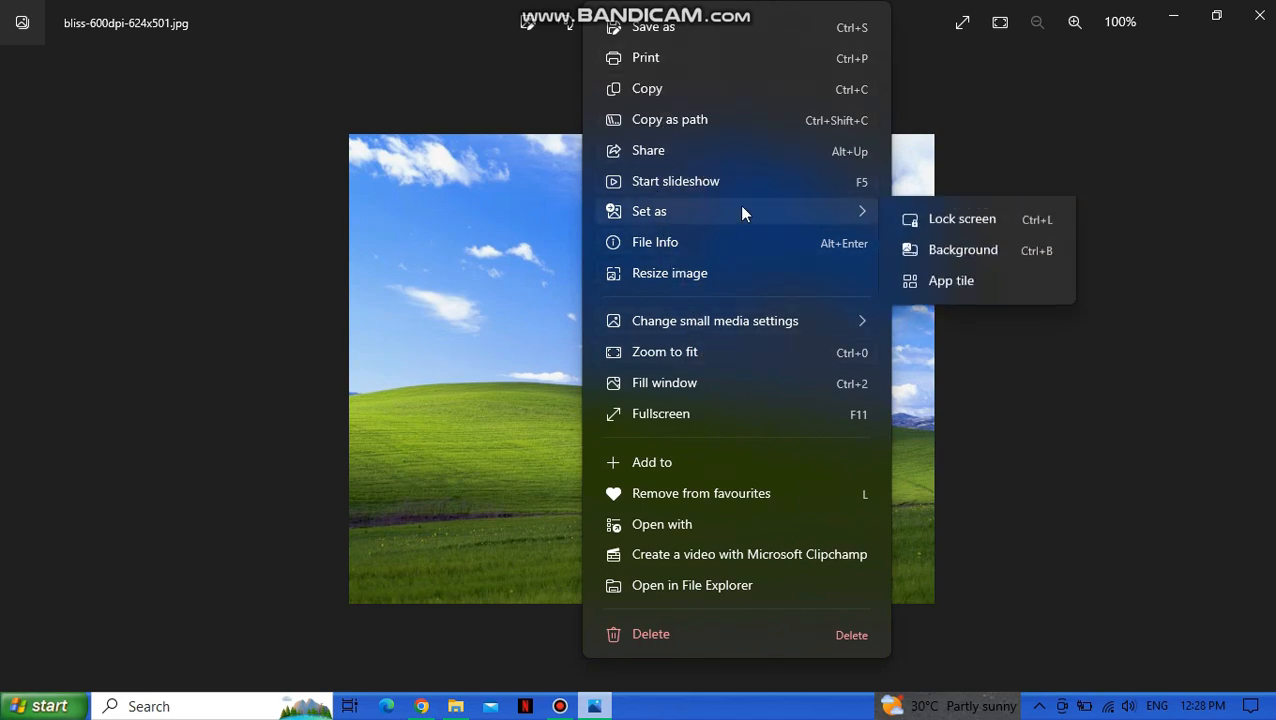
{"action": "left_click", "coordinate": [958, 256]}
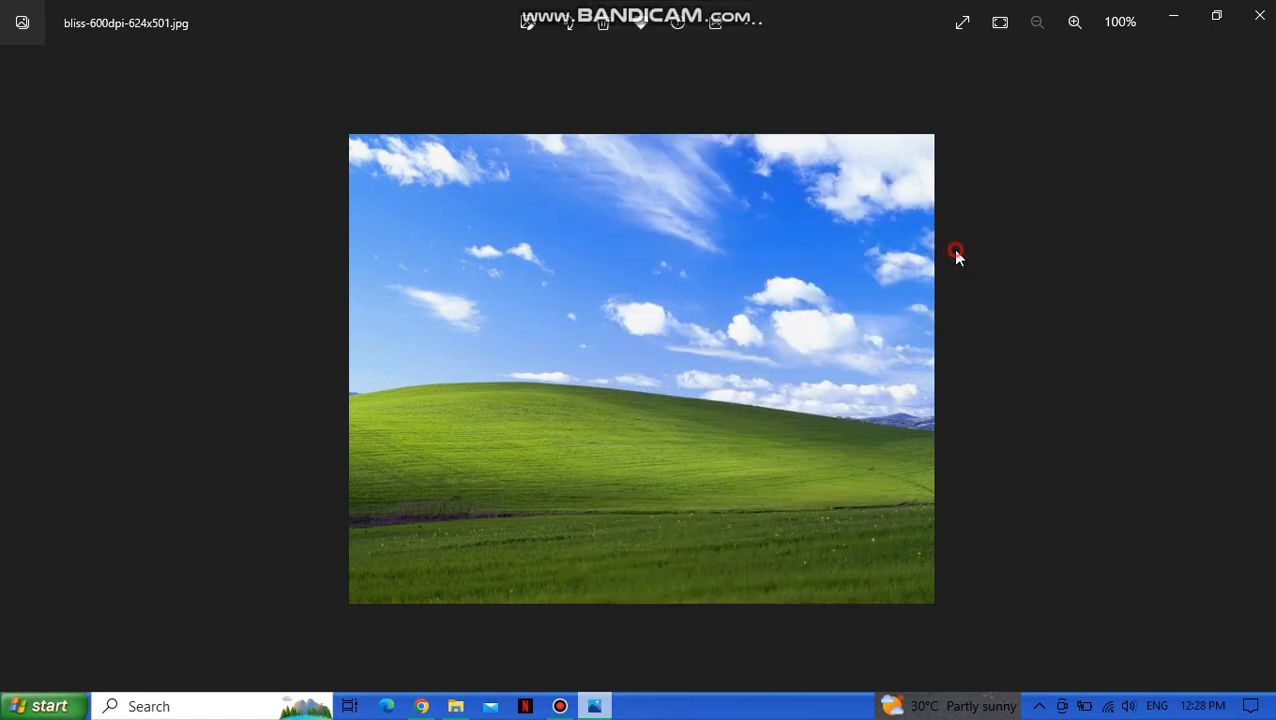
{"action": "left_click", "coordinate": [1175, 20]}
{"action": "left_click", "coordinate": [1175, 18]}
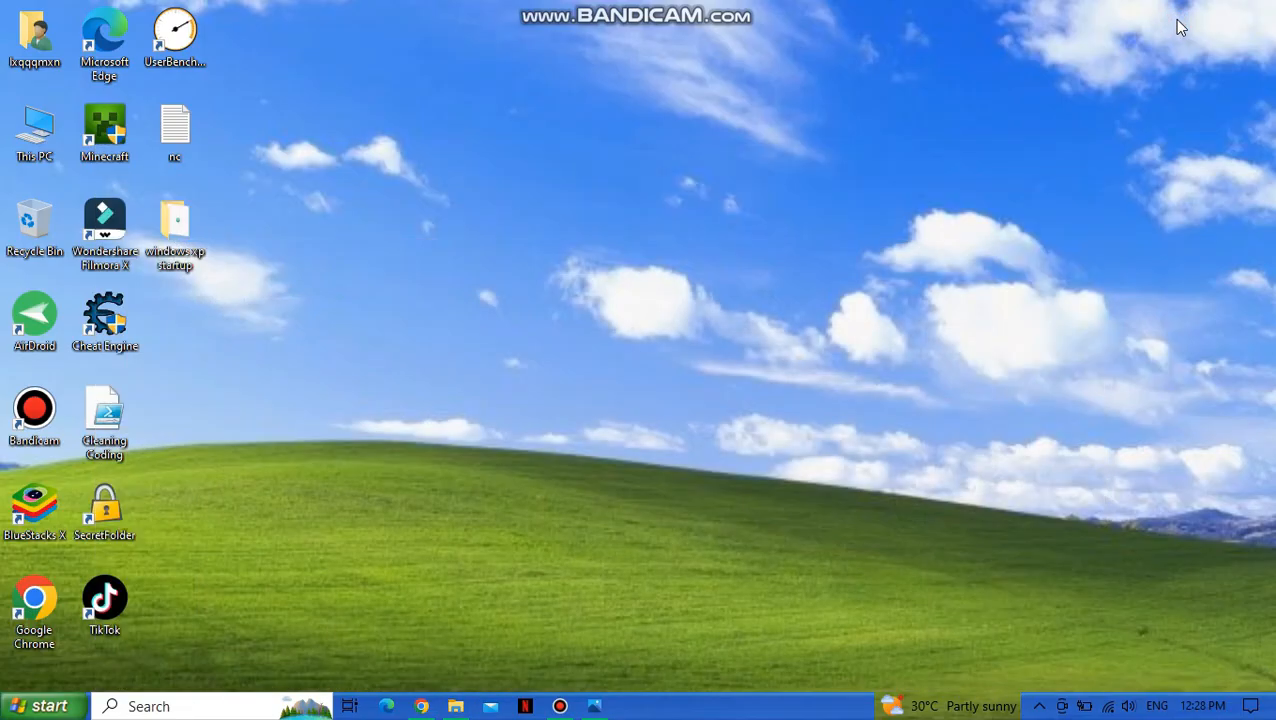
{"action": "right_click", "coordinate": [466, 222]}
{"action": "left_click", "coordinate": [507, 270]}
{"action": "right_click", "coordinate": [494, 210]}
{"action": "left_click", "coordinate": [538, 268]}
{"action": "right_click", "coordinate": [607, 228]}
{"action": "left_click", "coordinate": [640, 273]}
{"action": "right_click", "coordinate": [569, 191]}
{"action": "left_click", "coordinate": [612, 247]}
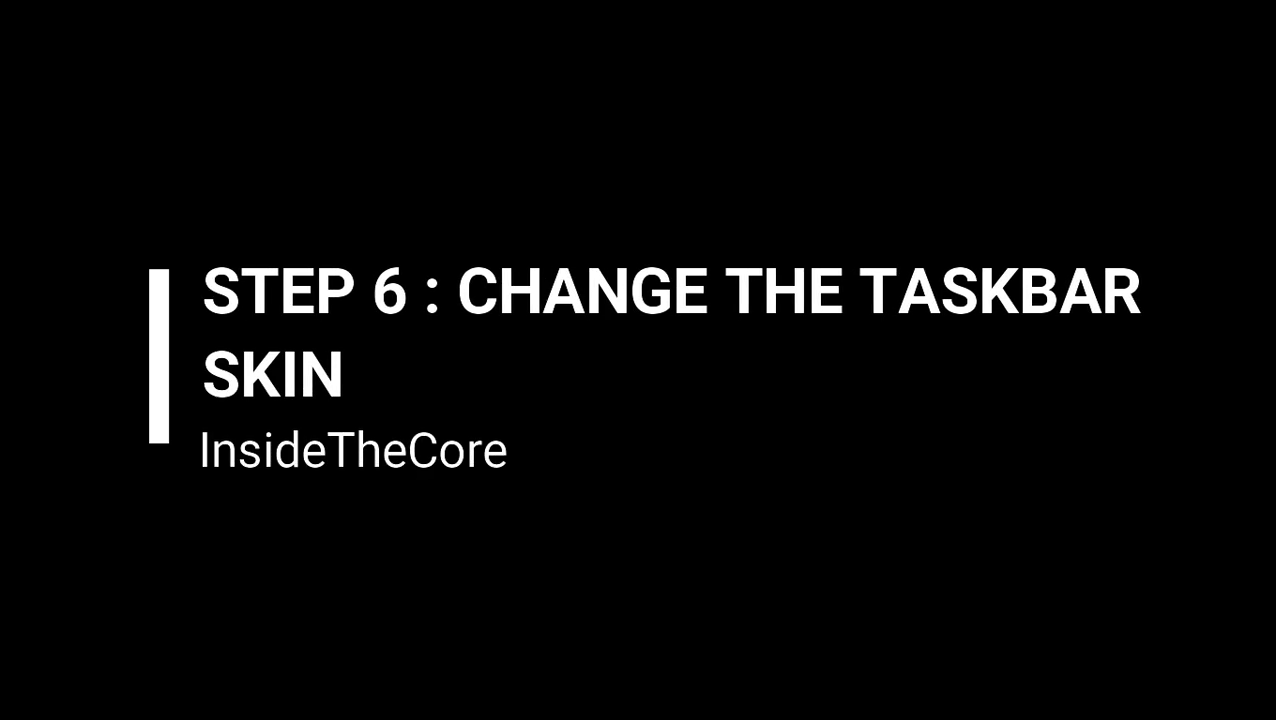
{"action": "right_click", "coordinate": [600, 172]}
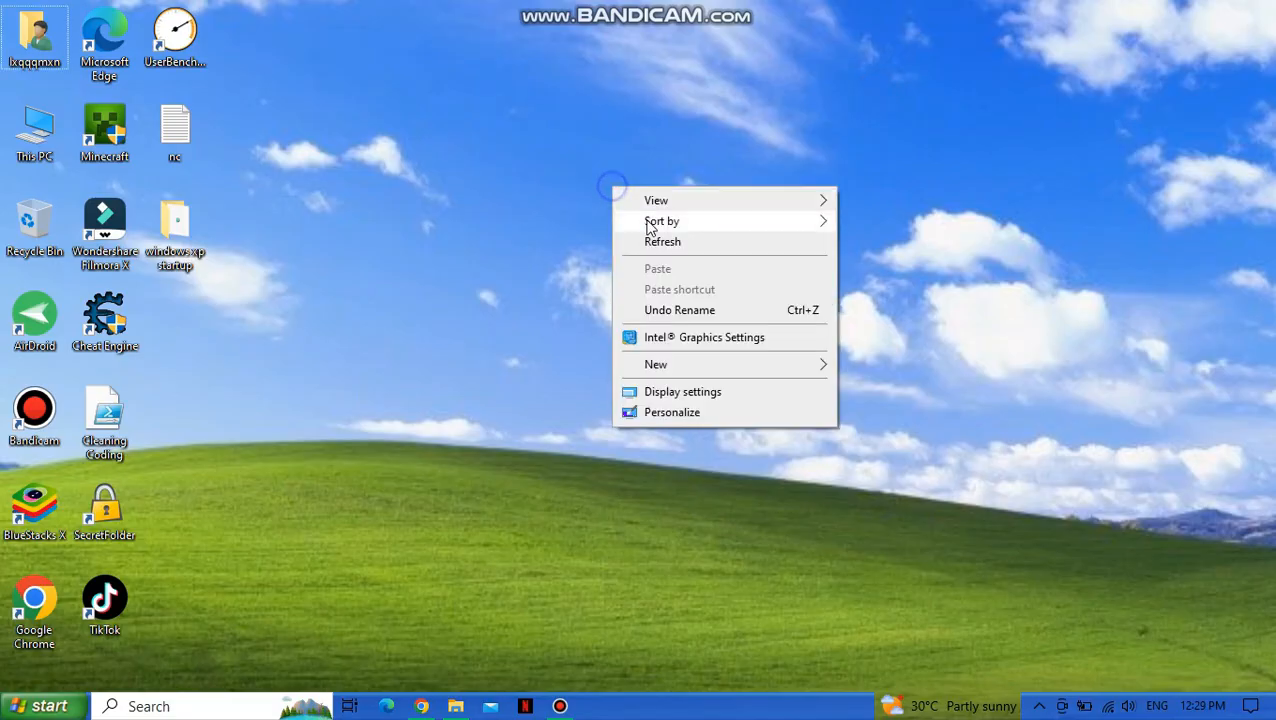
{"action": "left_click", "coordinate": [650, 240]}
{"action": "right_click", "coordinate": [450, 165]}
{"action": "left_click", "coordinate": [490, 216]}
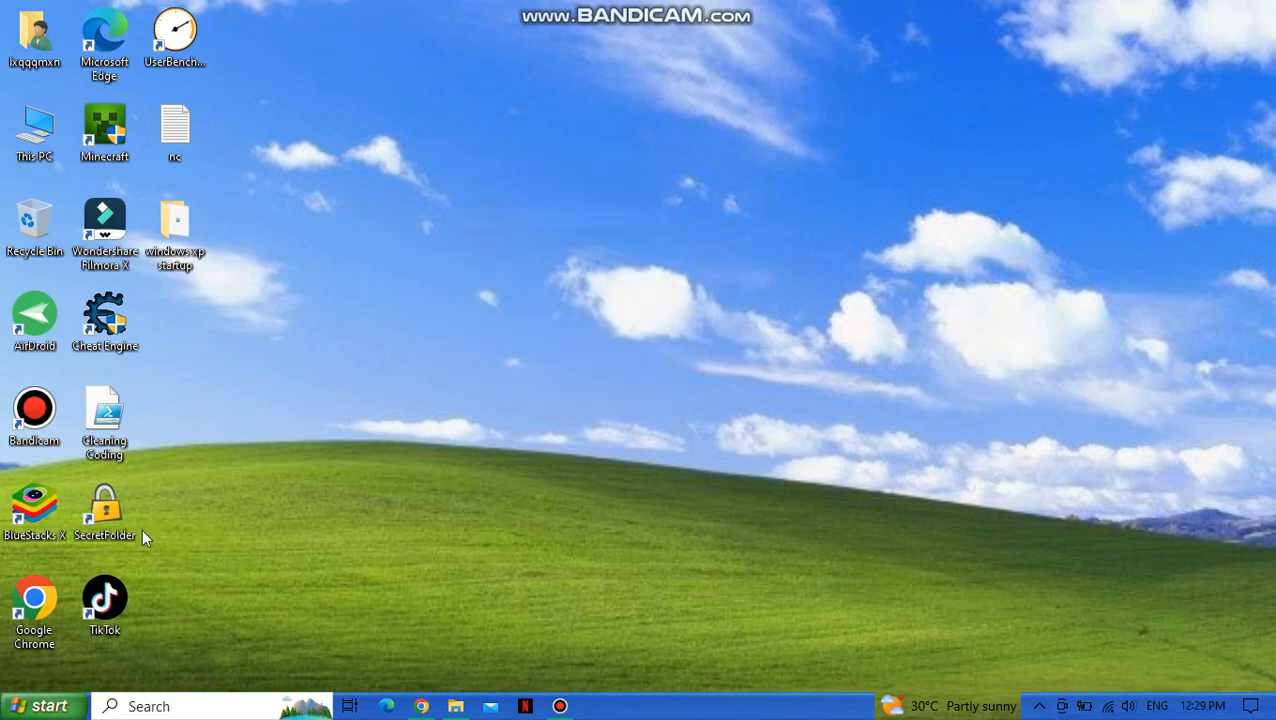
Check the start menu's current look, close it and open the Classic Start Menu settings
{"action": "left_click", "coordinate": [37, 708]}
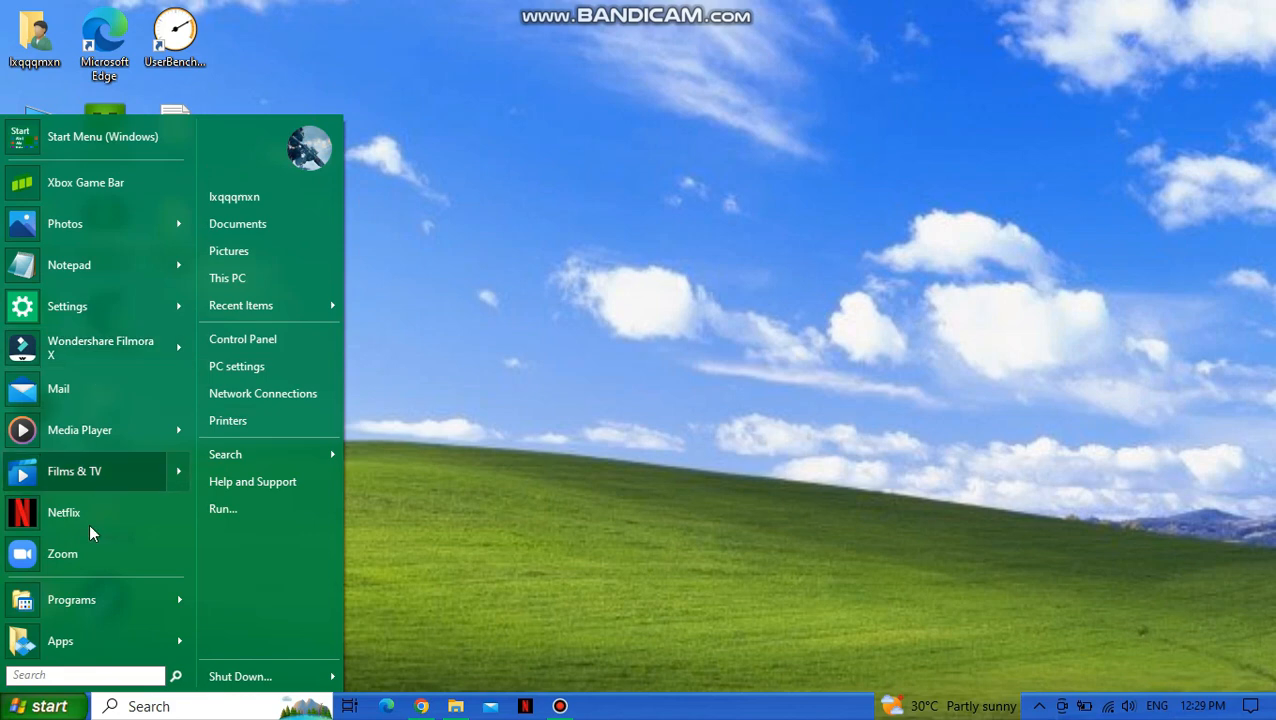
{"action": "left_click", "coordinate": [474, 478]}
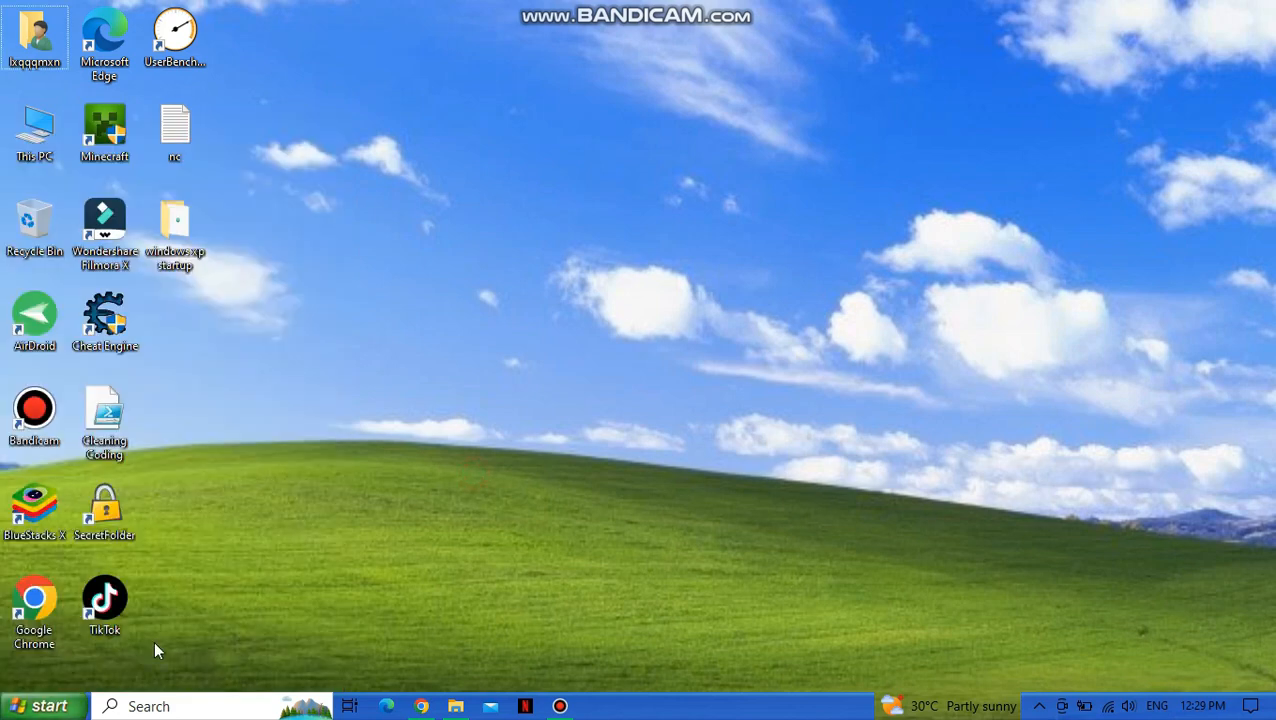
{"action": "right_click", "coordinate": [30, 708]}
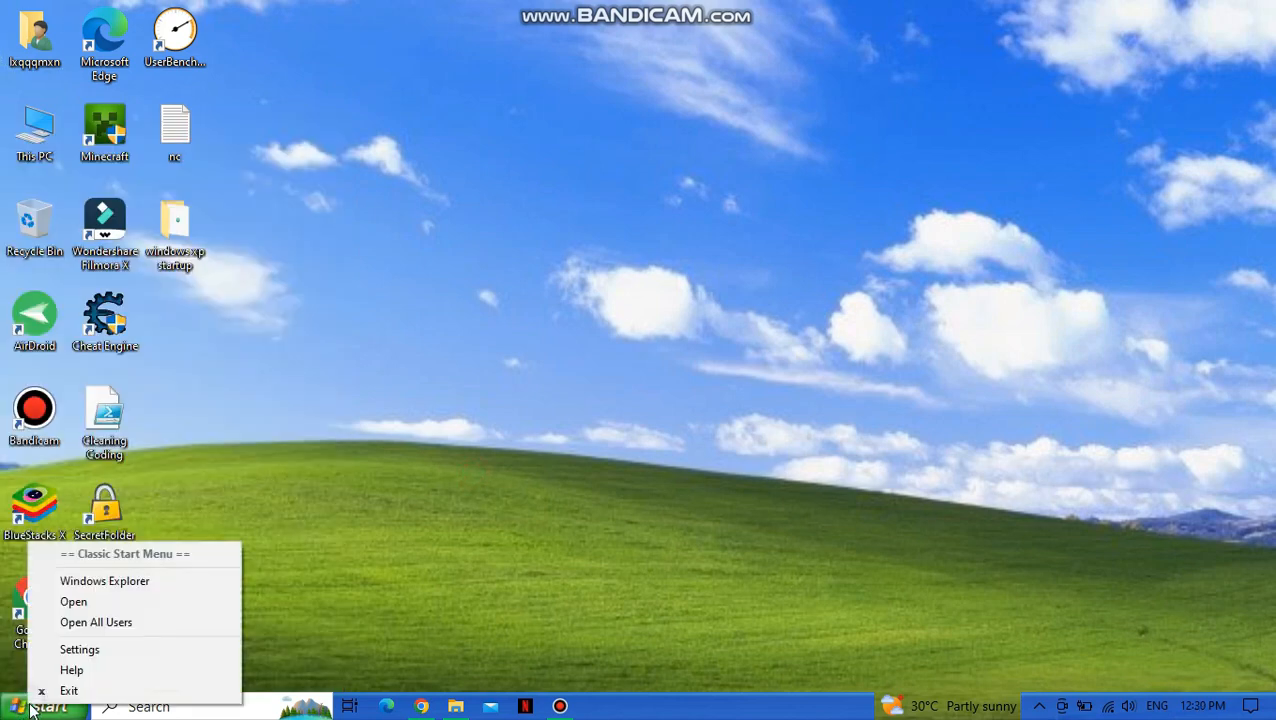
{"action": "left_click", "coordinate": [73, 650]}
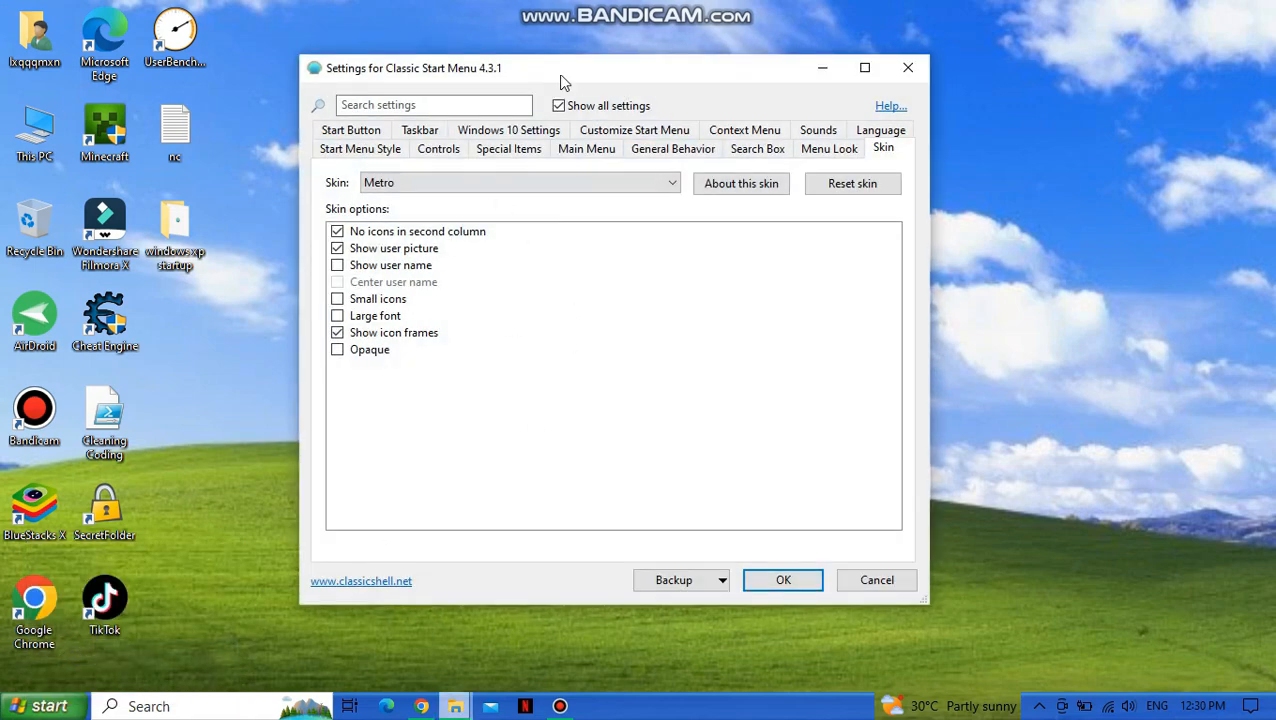
{"action": "left_click", "coordinate": [352, 131]}
{"action": "left_click", "coordinate": [432, 130]}
{"action": "left_click", "coordinate": [482, 130]}
{"action": "left_click", "coordinate": [353, 126]}
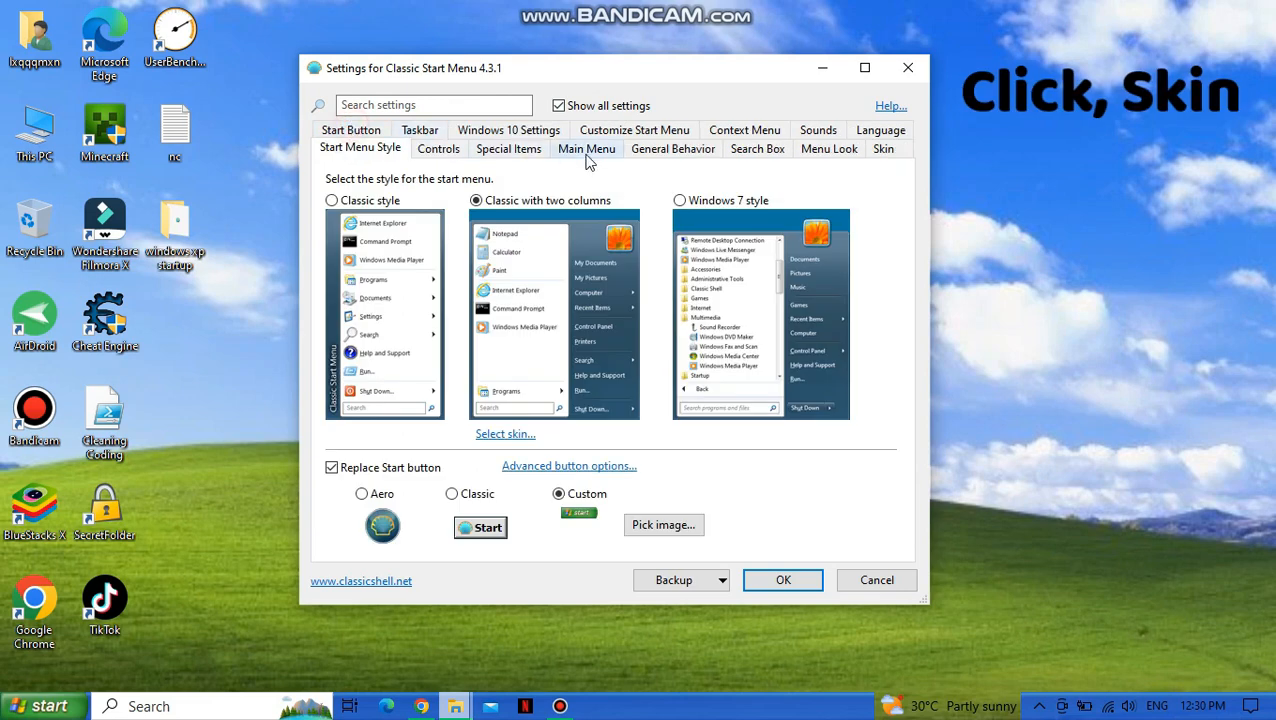
Set the start menu skin to Windows XP Luna and save the settings, refreshing the desktop
{"action": "left_click", "coordinate": [887, 150]}
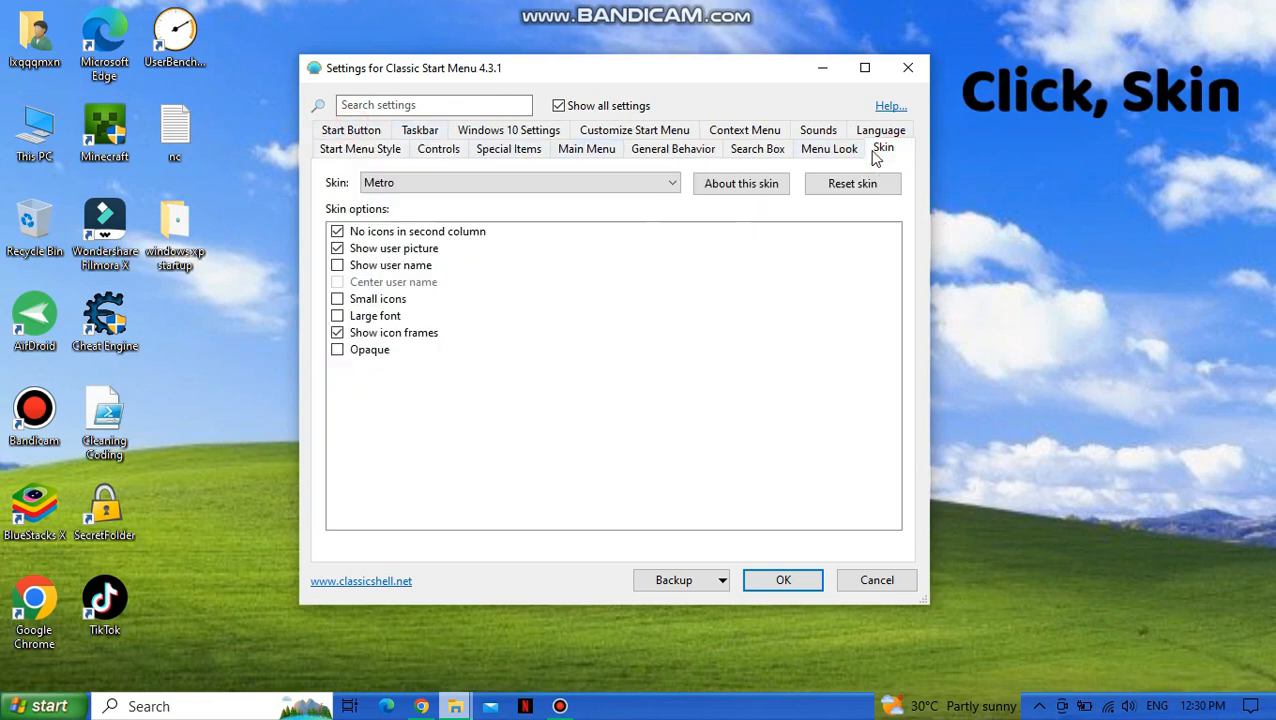
{"action": "left_click", "coordinate": [425, 182]}
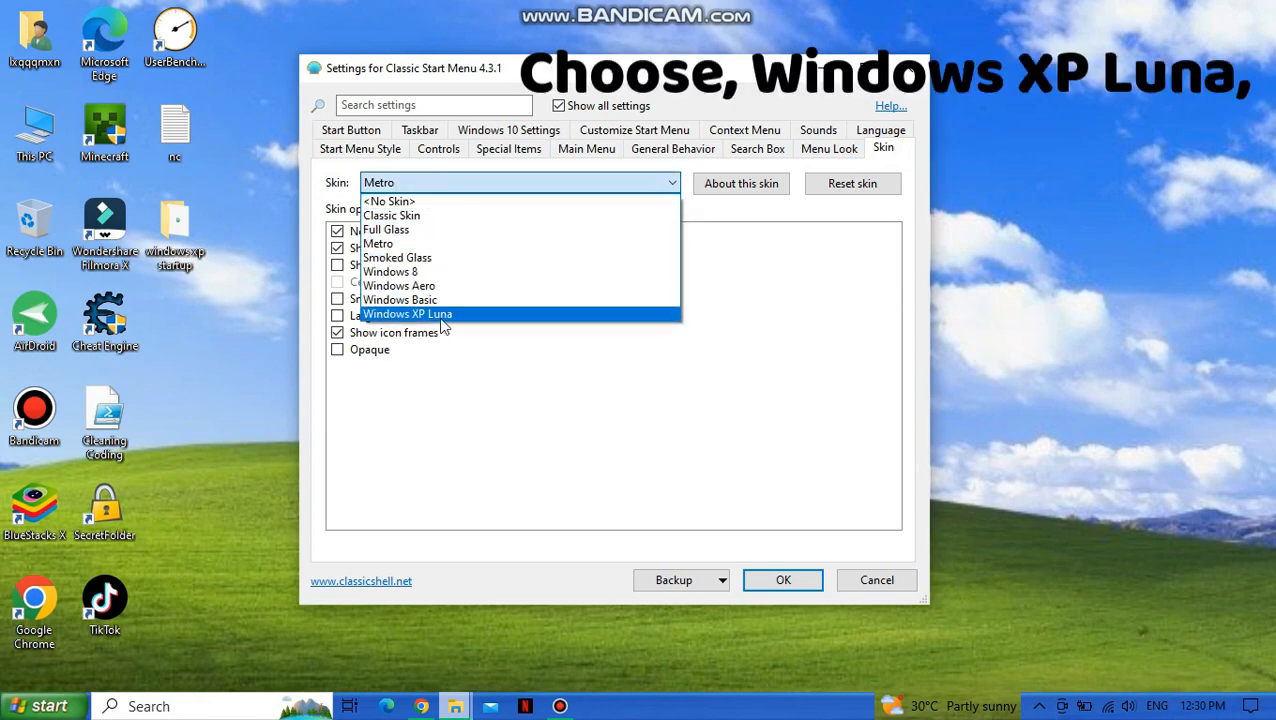
{"action": "left_click", "coordinate": [417, 314]}
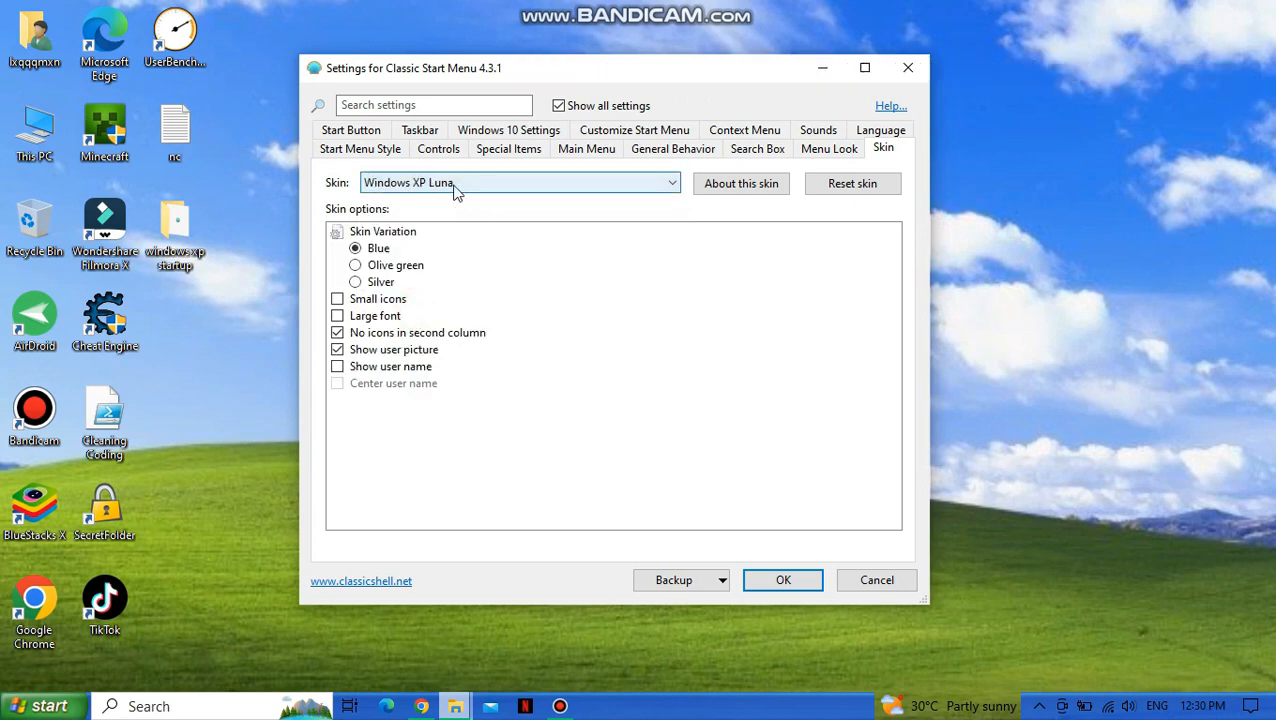
{"action": "left_click", "coordinate": [783, 581]}
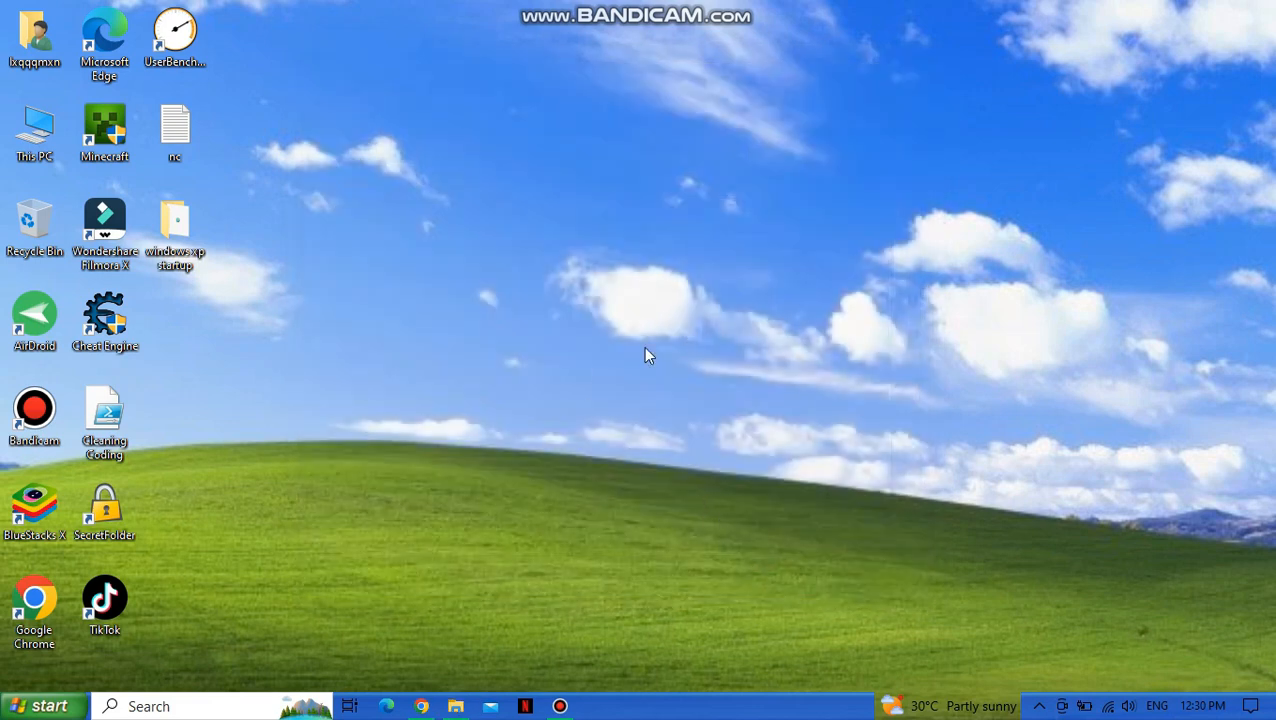
{"action": "right_click", "coordinate": [617, 166]}
{"action": "left_click", "coordinate": [672, 220]}
Examine the restyled start menu and its Recent Items list, close it and refresh the desktop
{"action": "left_click", "coordinate": [50, 706]}
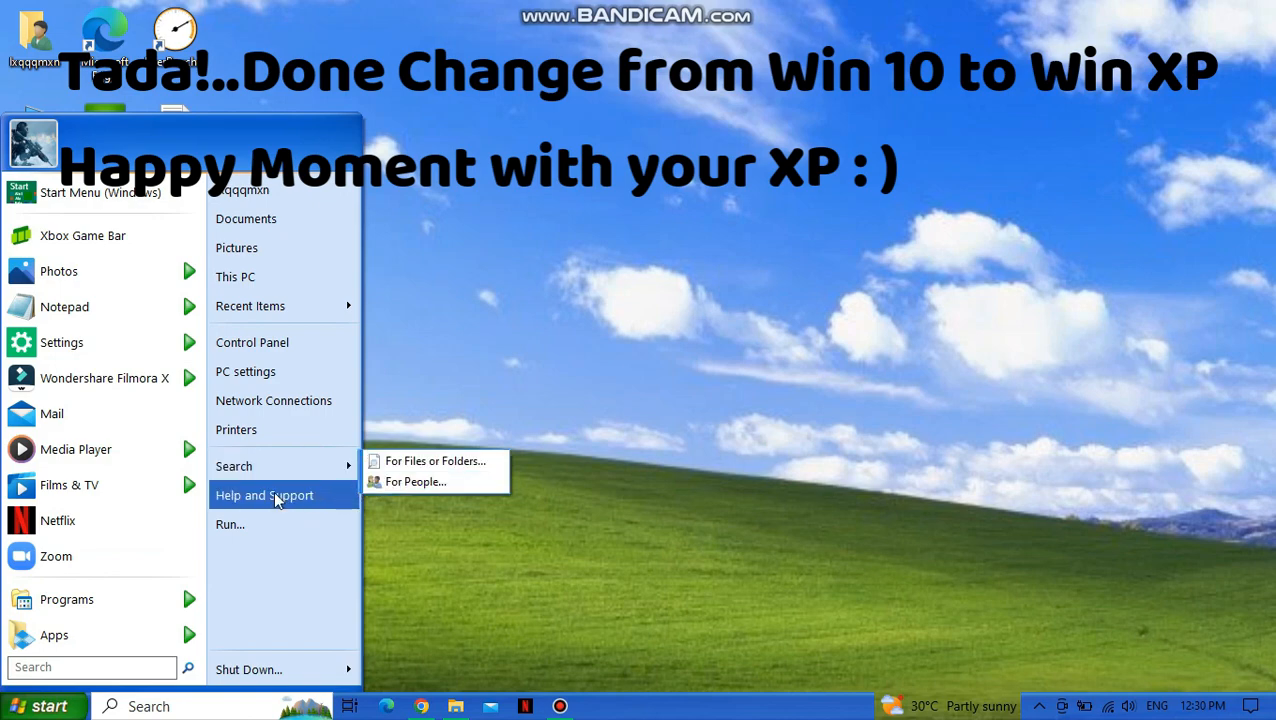
{"action": "mouse_move", "coordinate": [305, 306]}
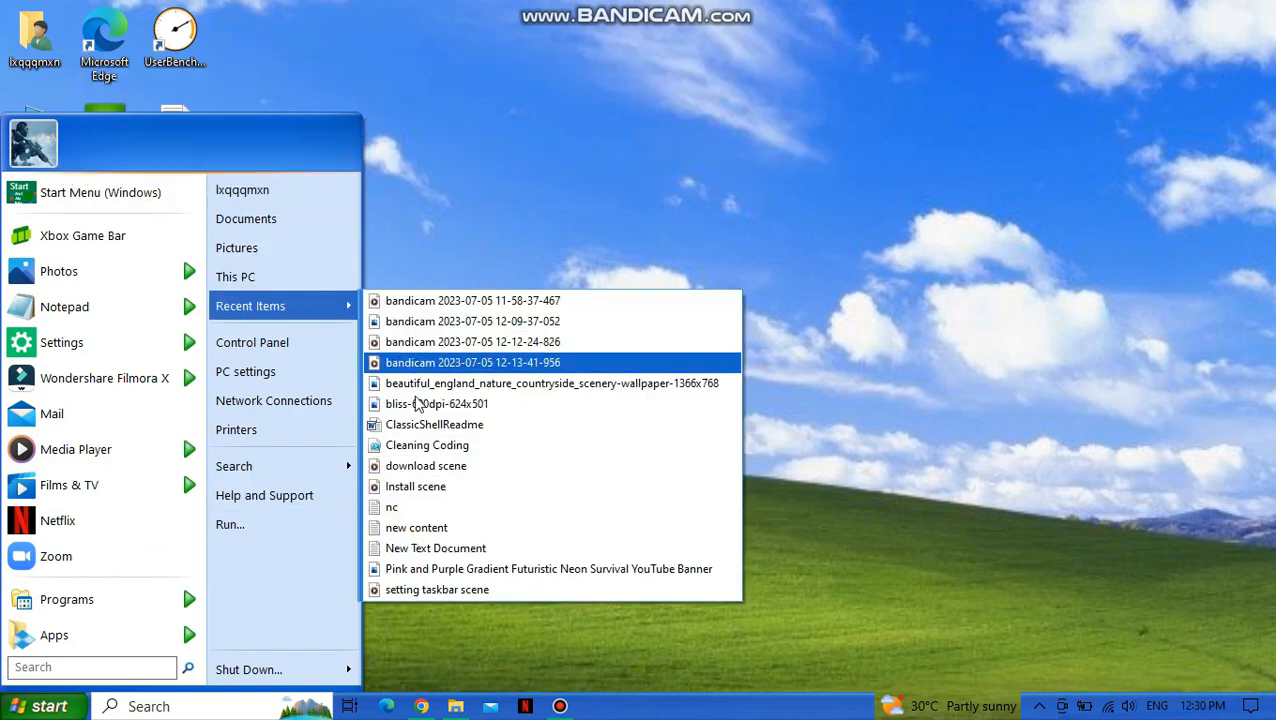
{"action": "left_click", "coordinate": [577, 97]}
{"action": "right_click", "coordinate": [575, 93]}
{"action": "left_click", "coordinate": [618, 148]}
{"action": "right_click", "coordinate": [513, 162]}
{"action": "left_click", "coordinate": [590, 216]}
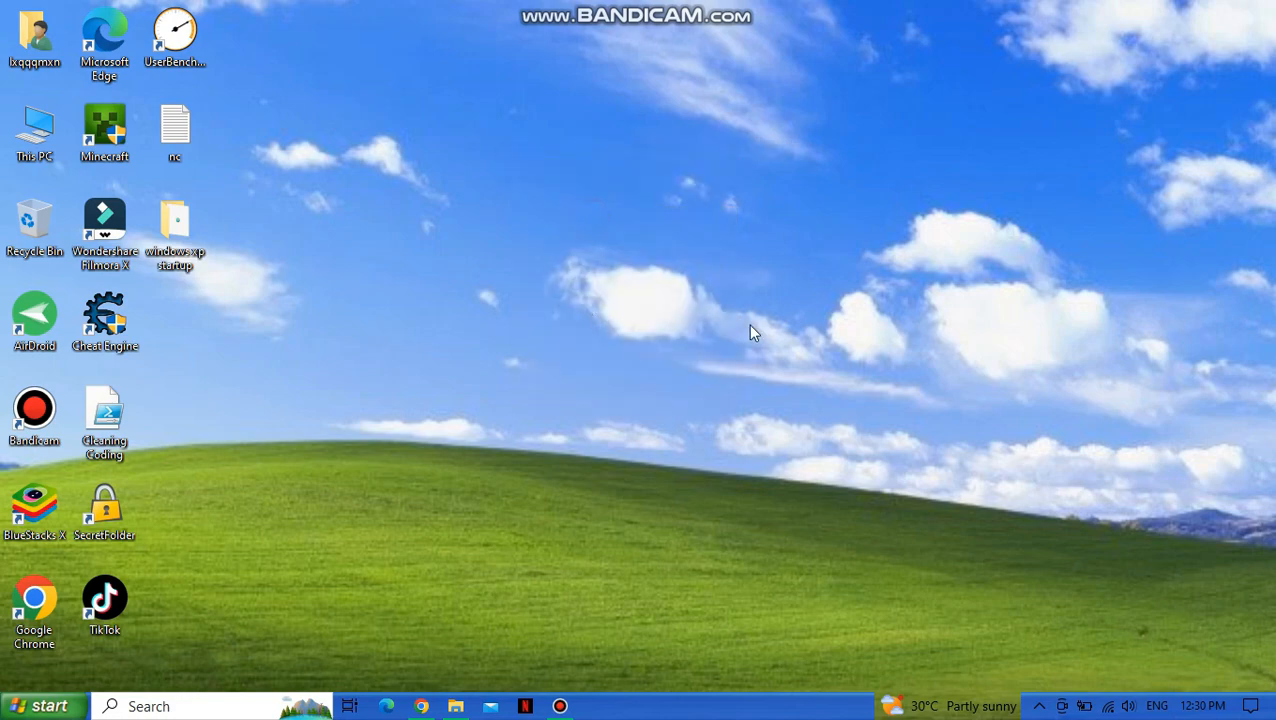